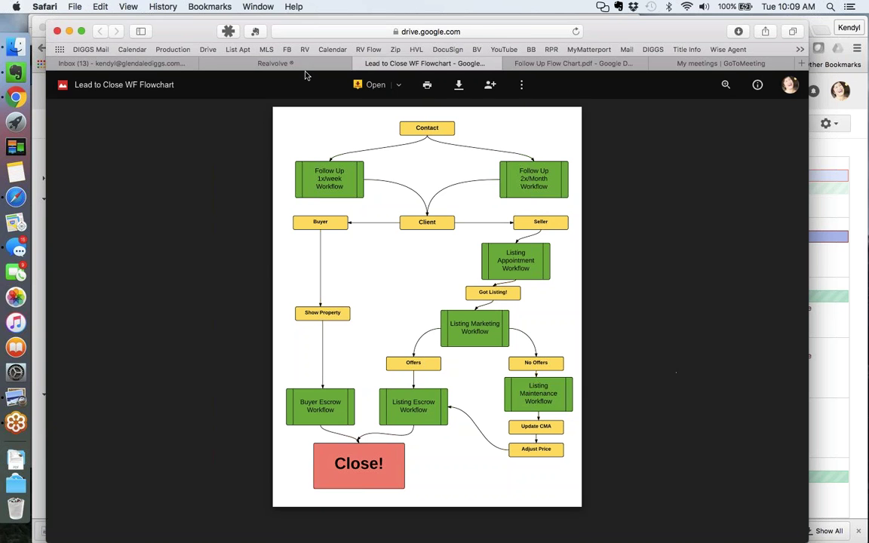
Switch from the Lead to Close WF Flowchart in Google Drive to the Realvolve Workflow Editor
click(303, 66)
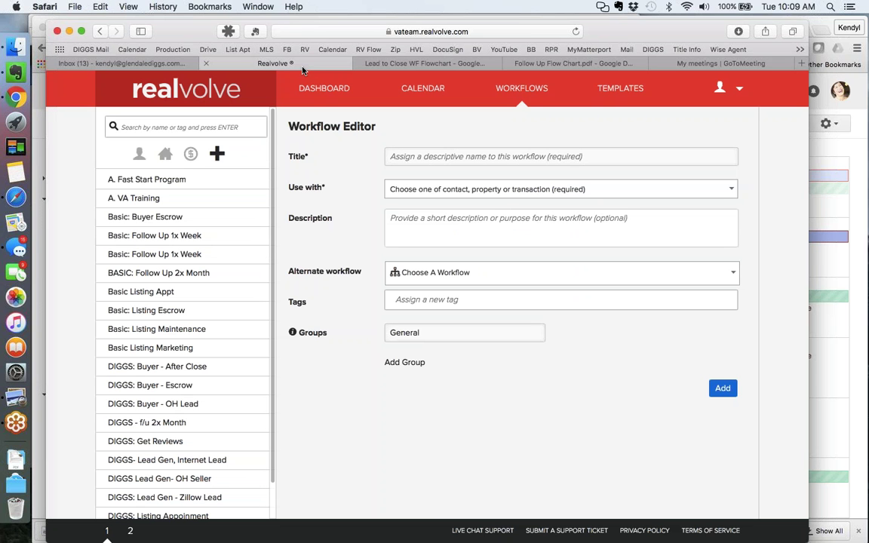
Create a new workflow, dismiss the Add New popup, title it 'Follow up 1x week', and set Use with to Contact
click(217, 158)
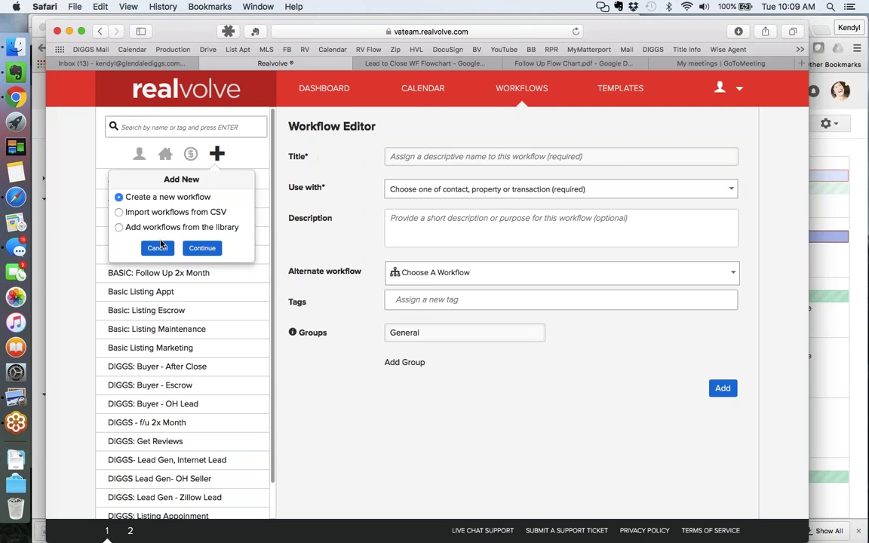
click(202, 248)
click(429, 155)
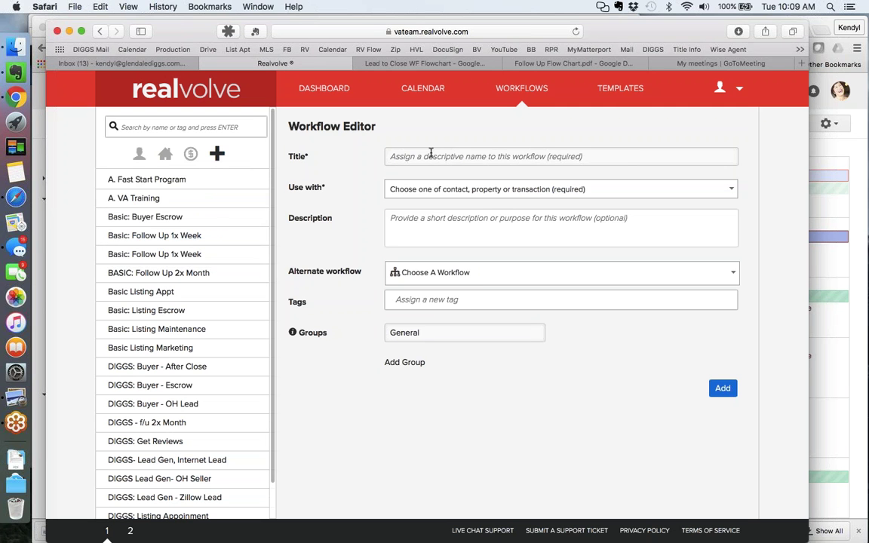
text(Follow up)
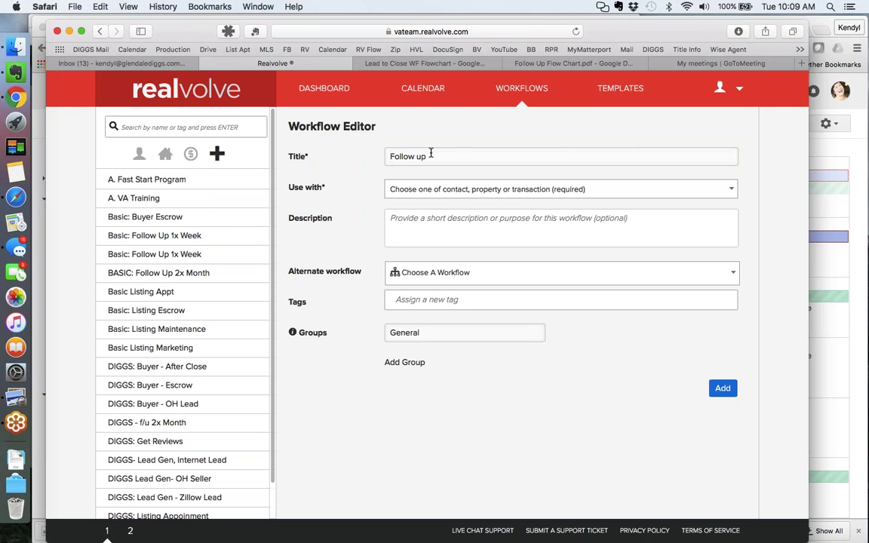
text( Fx week)
click(487, 193)
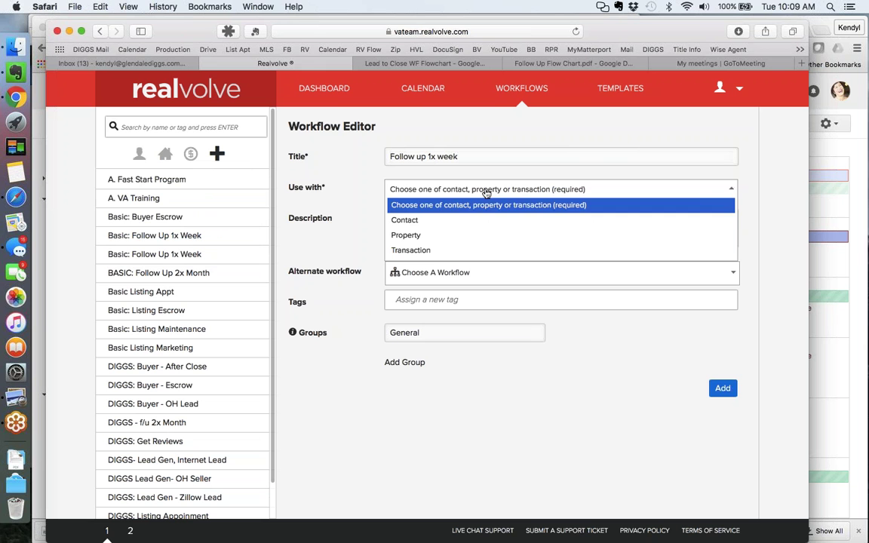
click(414, 220)
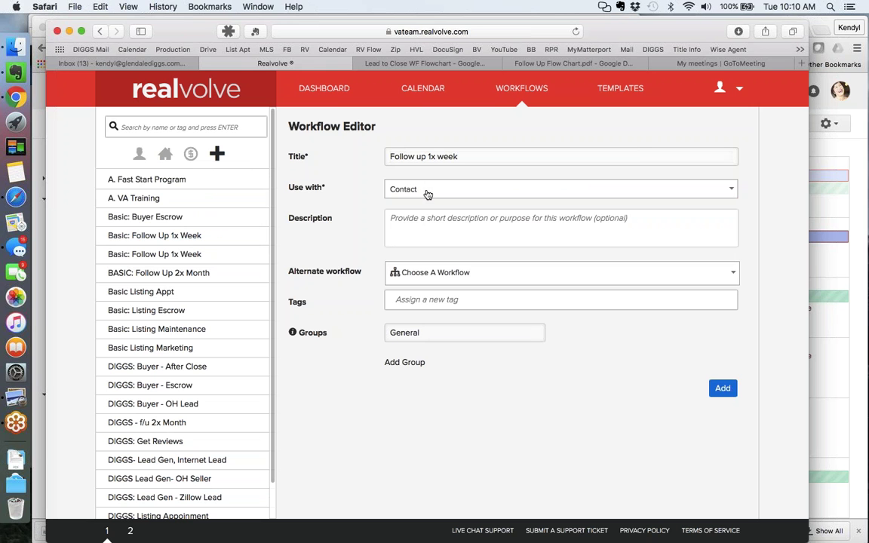
Reopen the Use with dropdown to review the workflow type options, currently Contact
click(427, 195)
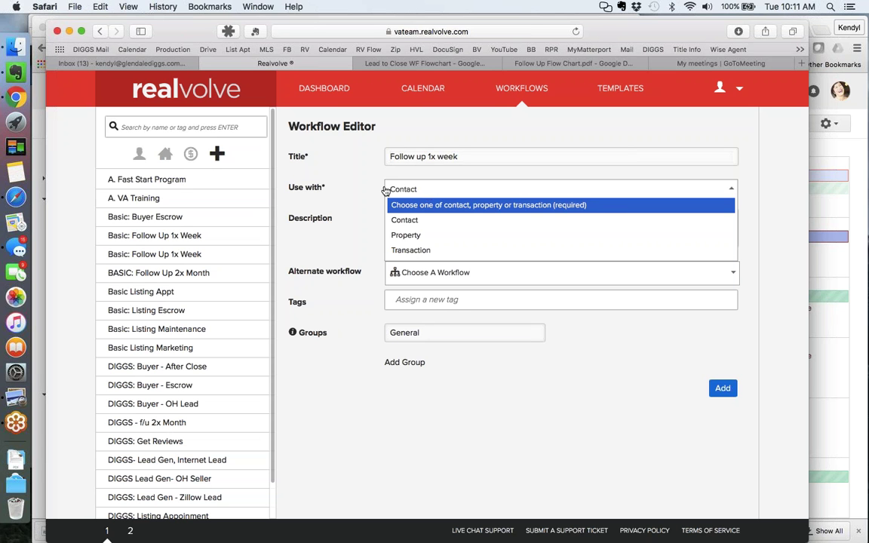
Close the Use with dropdown, leaving Contact selected
click(362, 194)
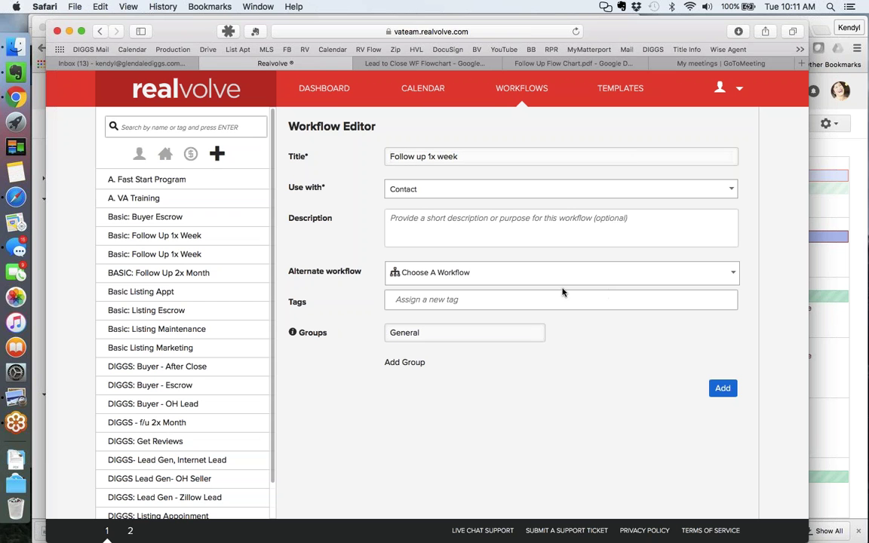
Save the 'Follow up 1x week' workflow and bring up a blank add-activity form
click(723, 389)
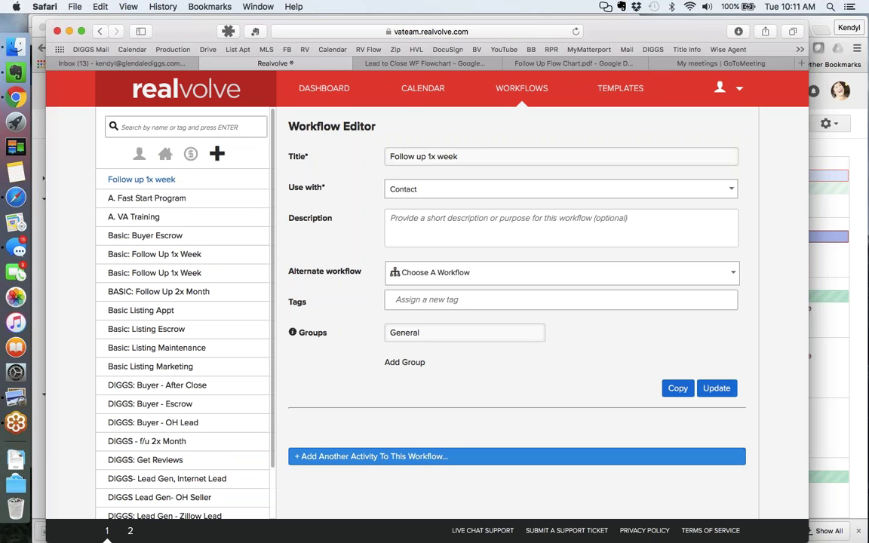
click(374, 459)
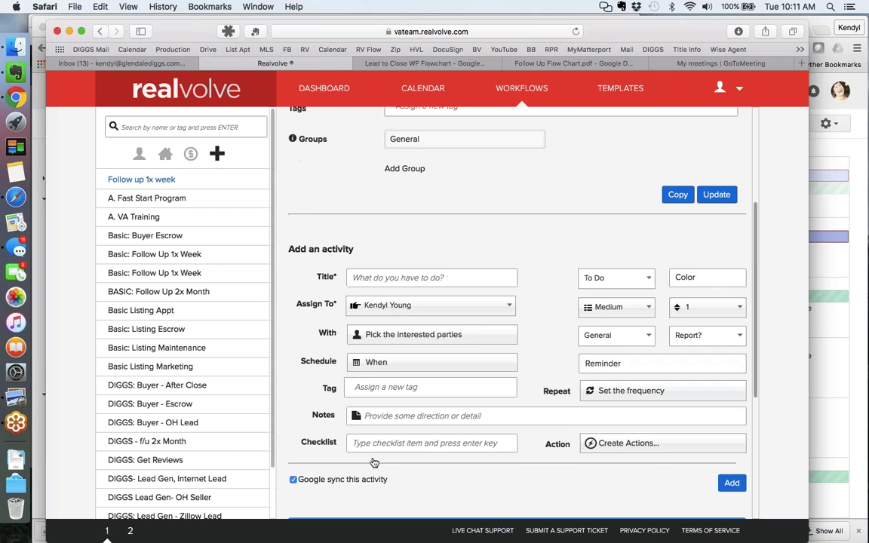
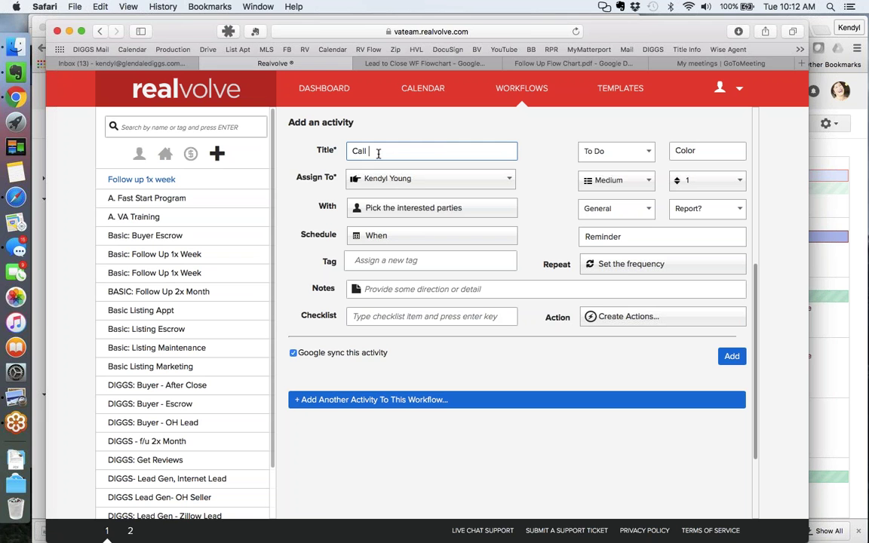
Retitle the new activity 'Initial call', fixing the misspelling
key(BackSpace)
key(BackSpace)
key(BackSpace)
key(BackSpace)
text(Initail)
key(BackSpace)
key(BackSpace)
key(BackSpace)
key(BackSpace)
text(tial)
text(call)
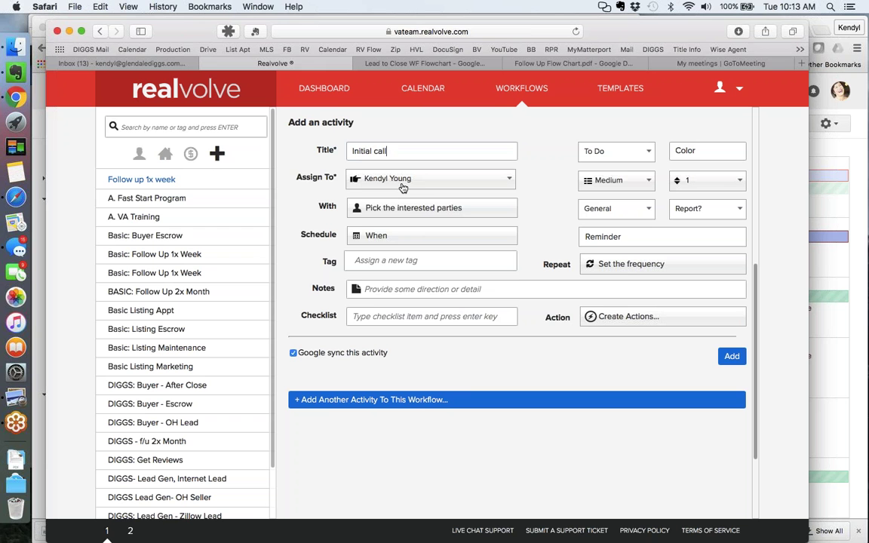
Assign the activity to the Buyers Agent role
click(403, 181)
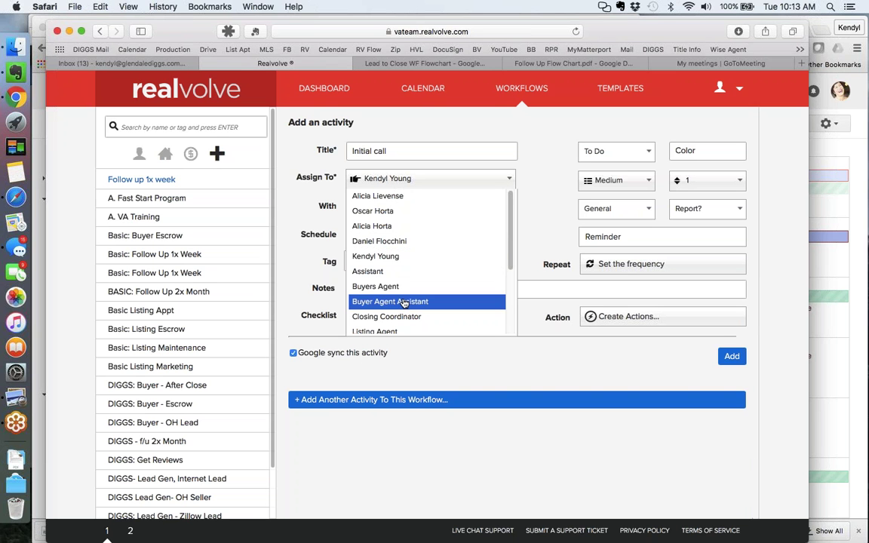
scroll(401, 300, down, 3)
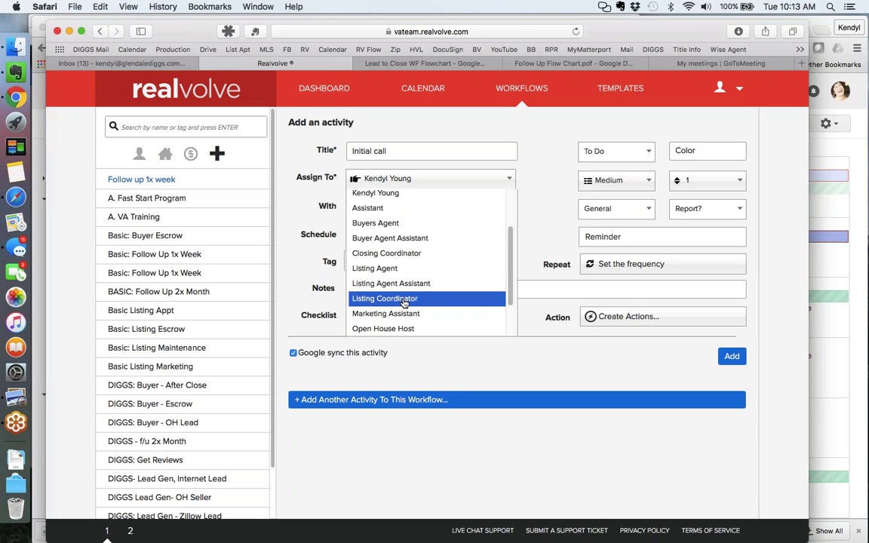
click(387, 223)
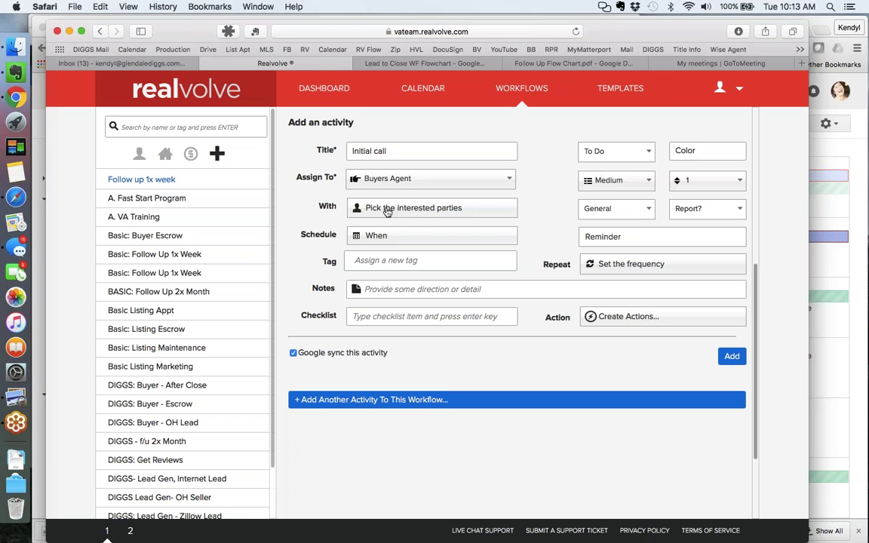
Keep the due date, set the type to Call, disable Google sync, and add Initial call
click(442, 237)
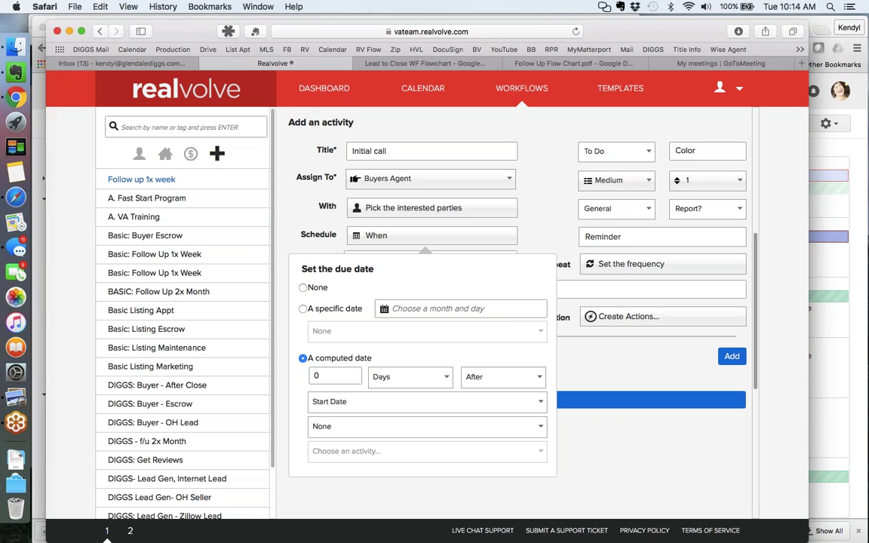
click(548, 236)
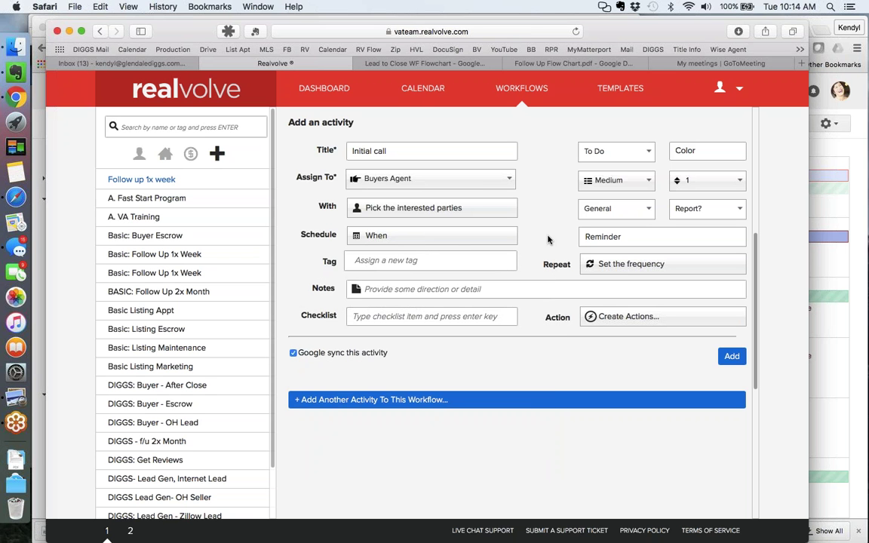
click(630, 153)
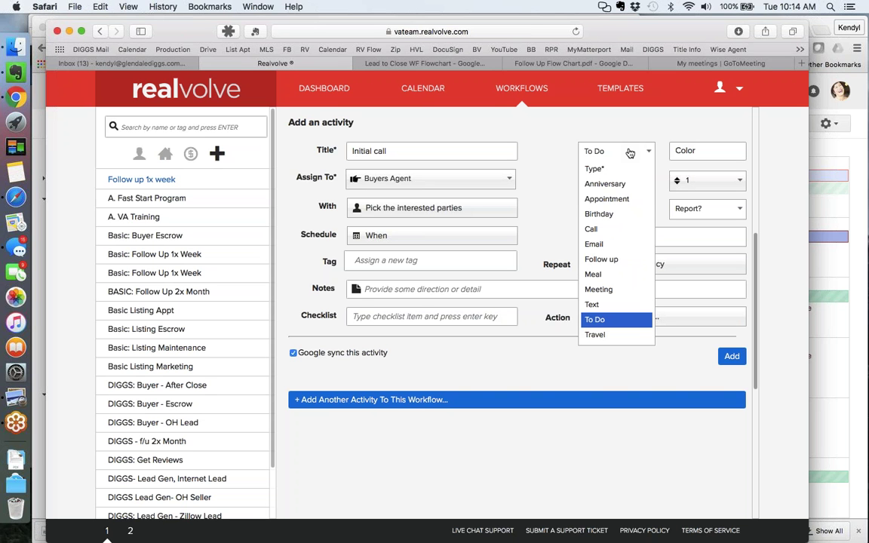
click(595, 230)
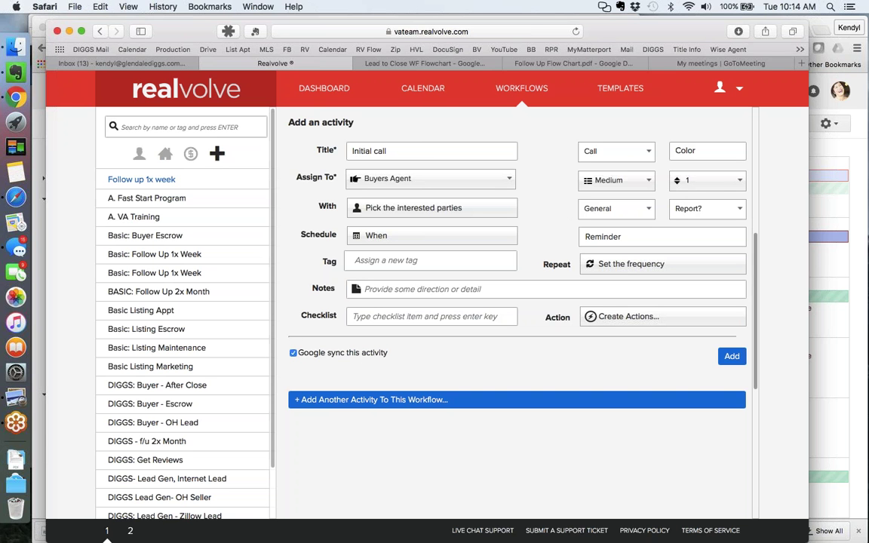
click(294, 354)
click(738, 361)
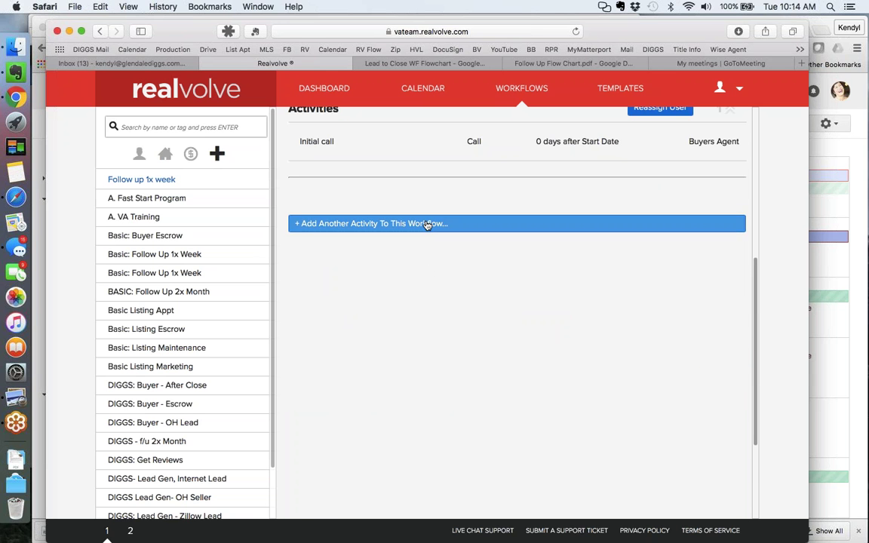
Add another workflow activity titled 'call 1x a week' and bring up its repeat frequency settings
click(427, 223)
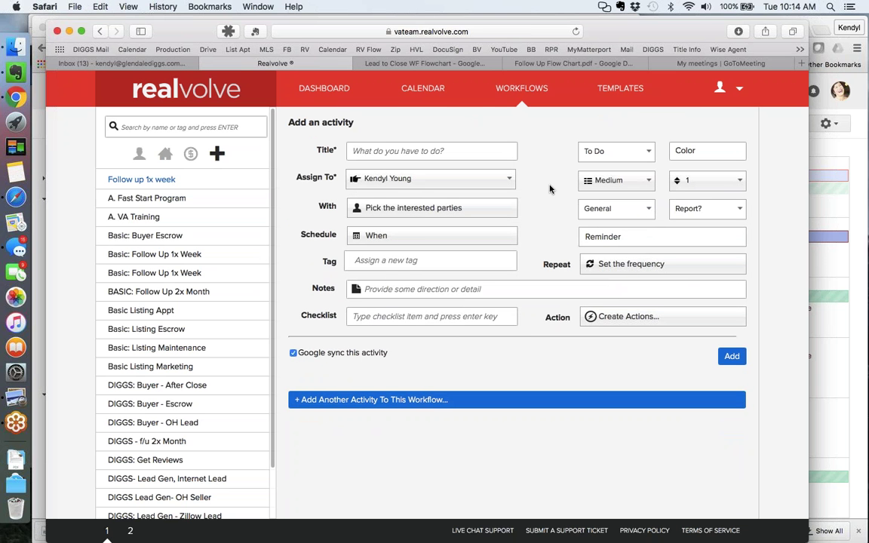
click(454, 151)
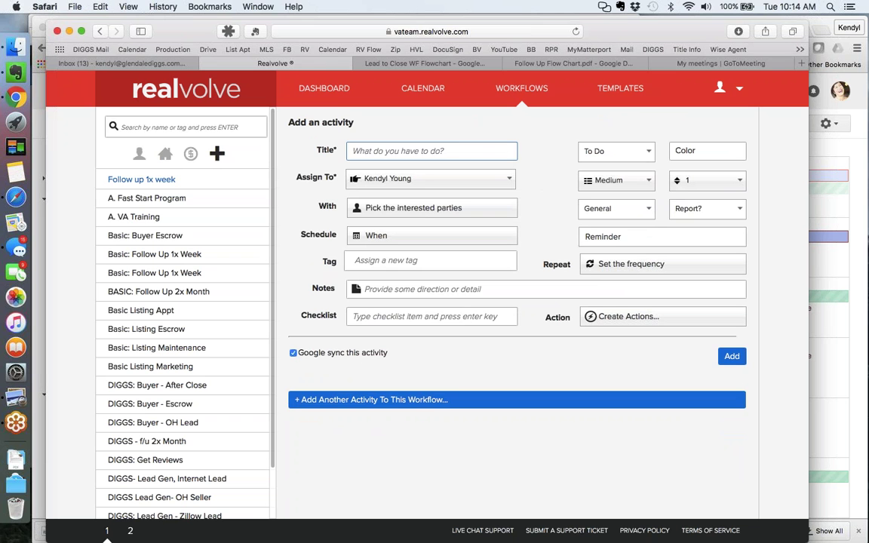
text(Initial)
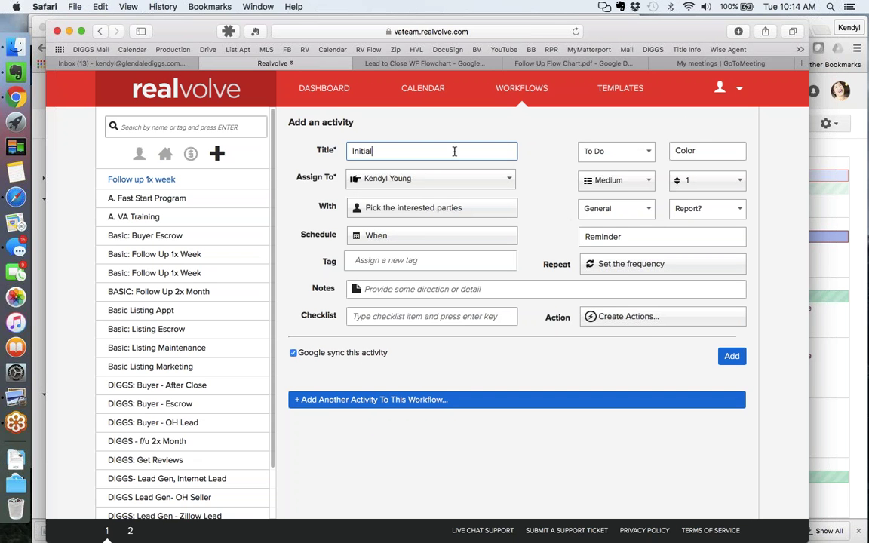
key(BackSpace)
key(BackSpace)
key(BackSpace)
key(BackSpace)
key(BackSpace)
key(BackSpace)
key(BackSpace)
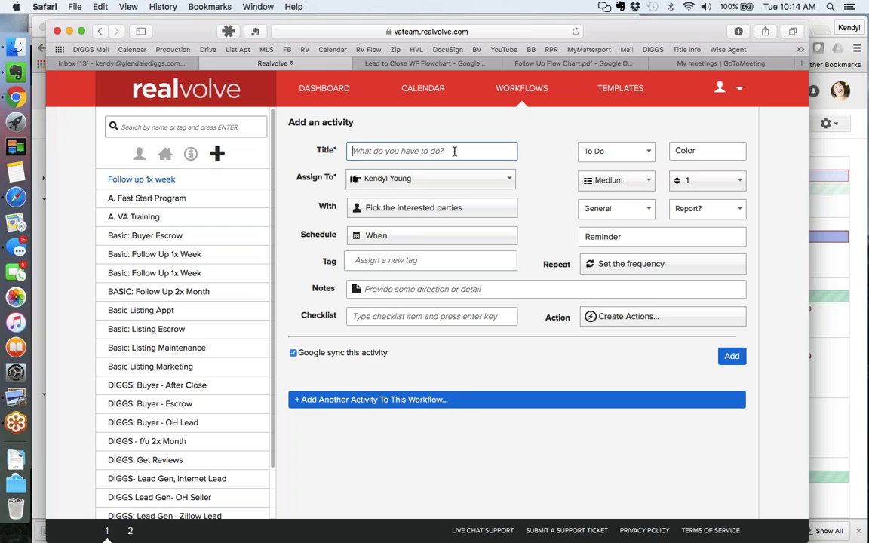
text(1x a wee)
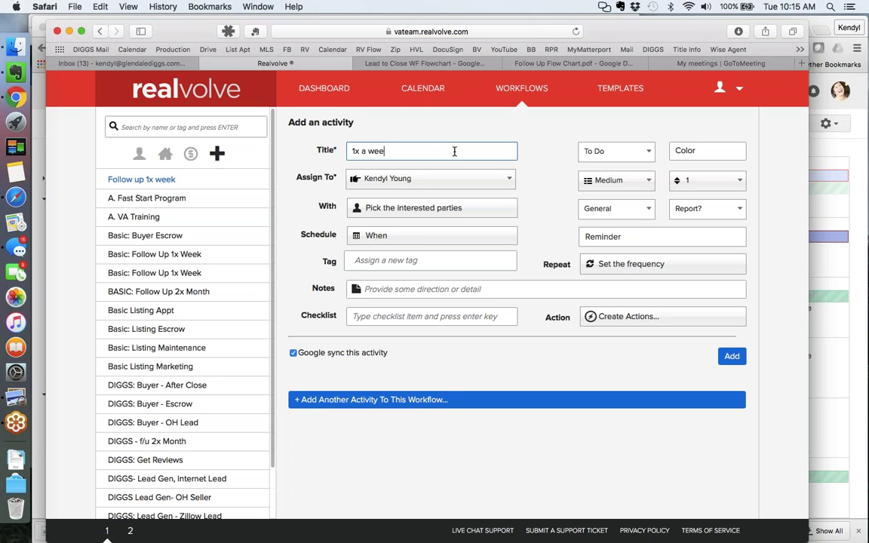
text(k)
click(351, 151)
text(call)
click(520, 166)
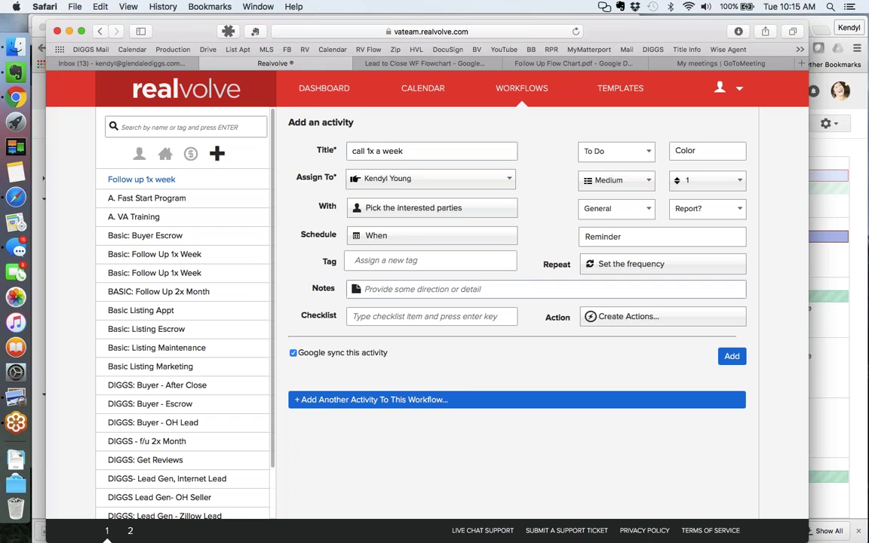
click(619, 266)
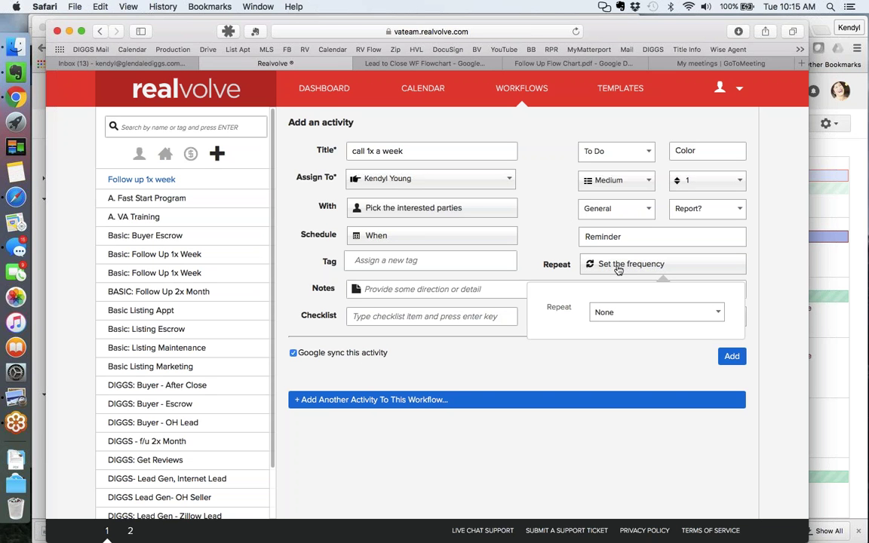
Try a weekly Monday repeat, then set Repeat back to None and close the settings
click(639, 320)
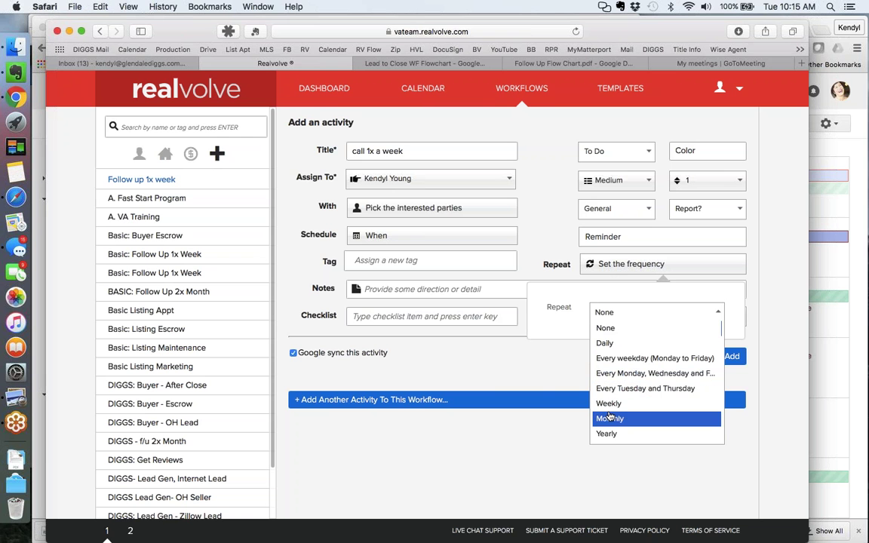
click(609, 405)
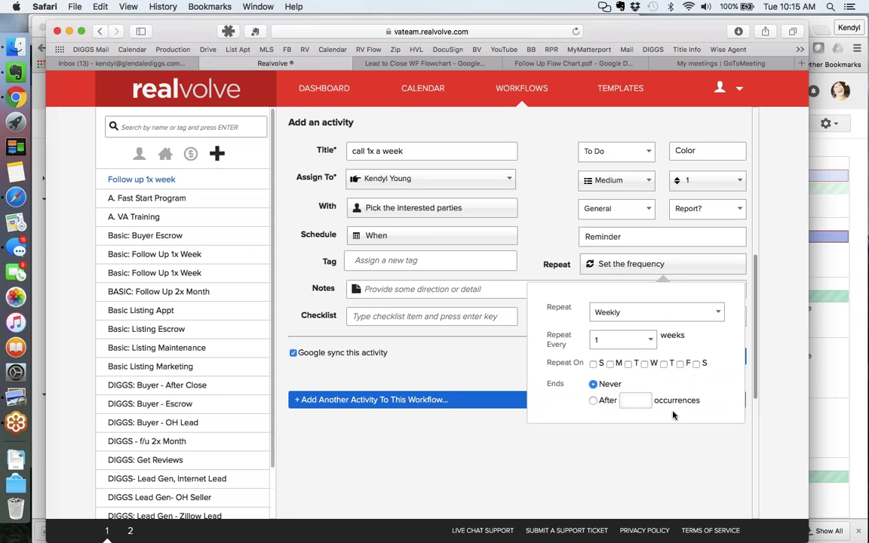
click(610, 364)
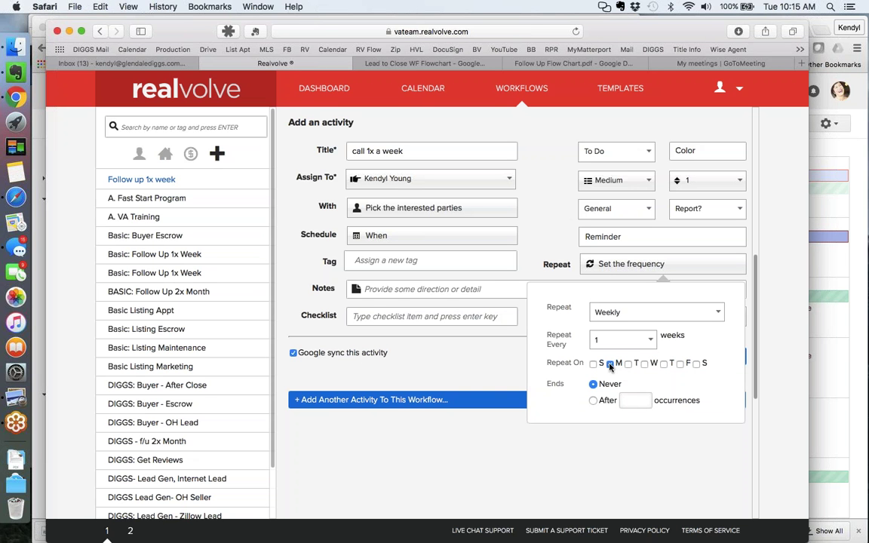
click(594, 401)
click(655, 317)
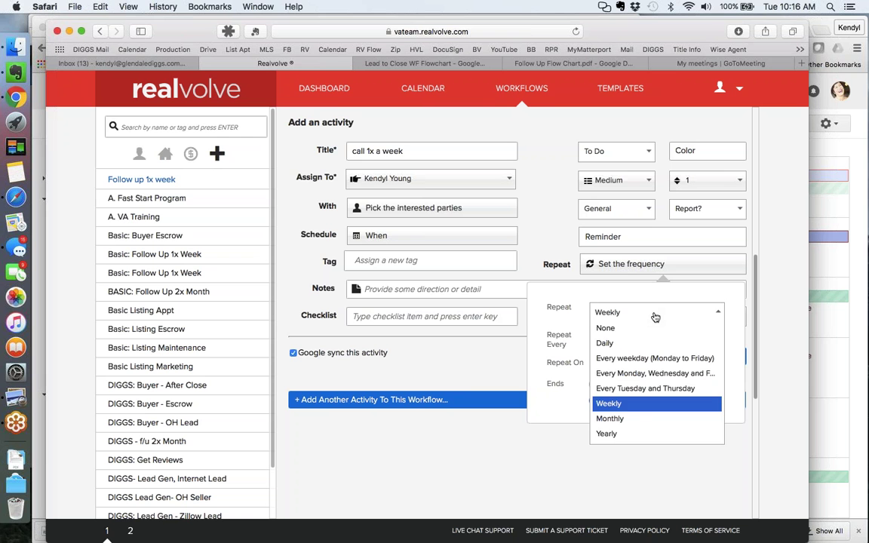
click(613, 314)
click(616, 316)
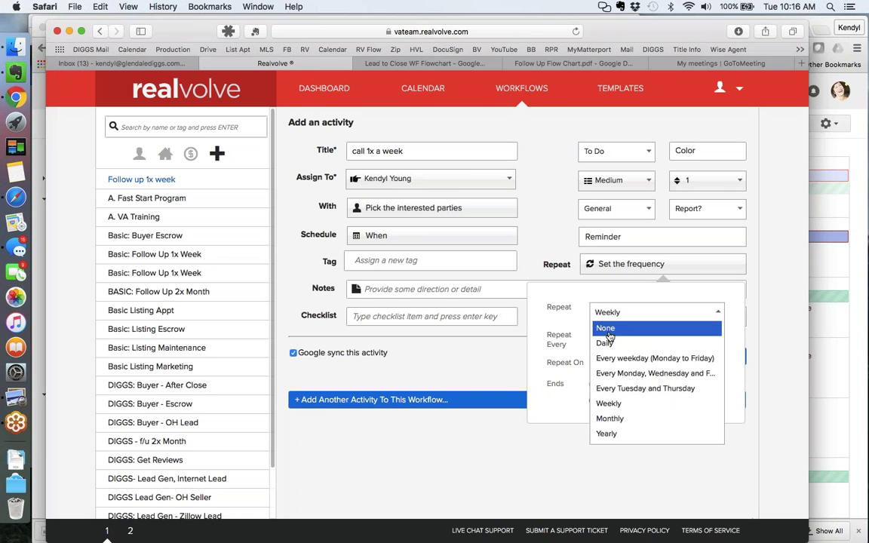
click(610, 336)
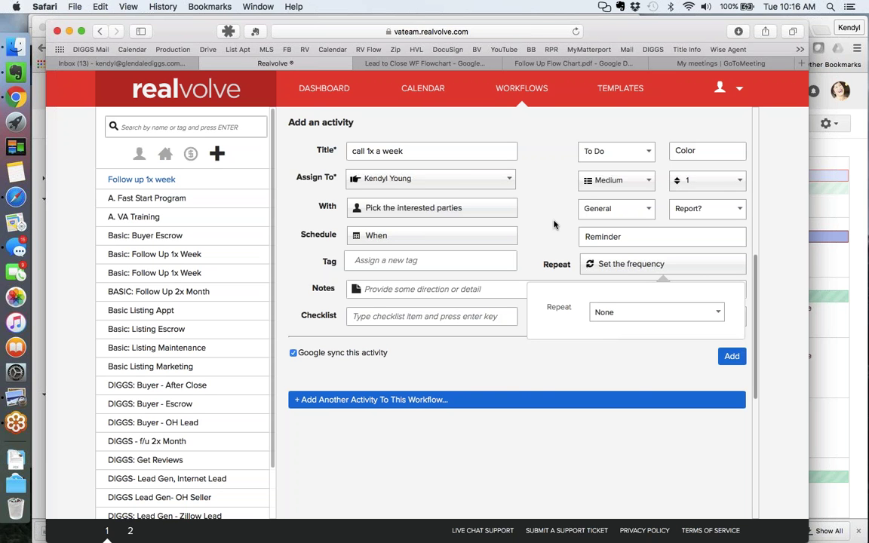
click(554, 224)
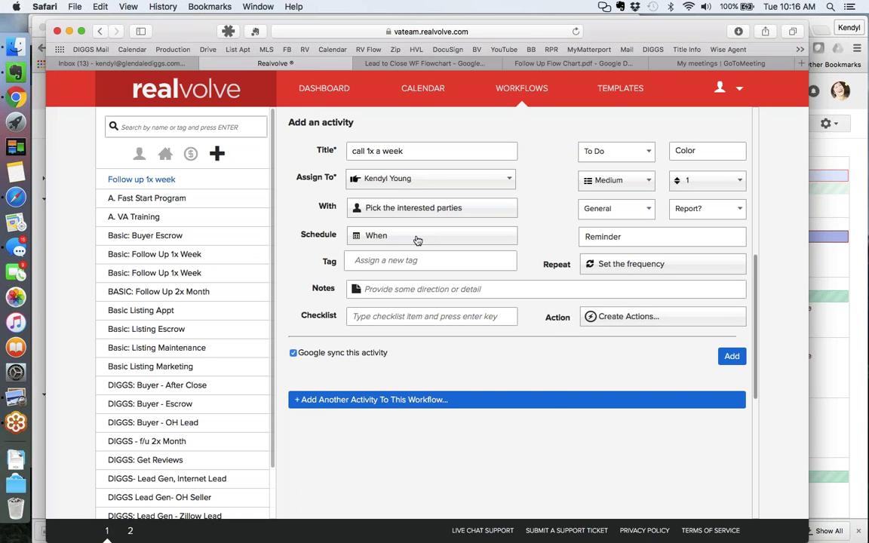
Set the computed due date offset from 0 to 7 Days After
click(369, 237)
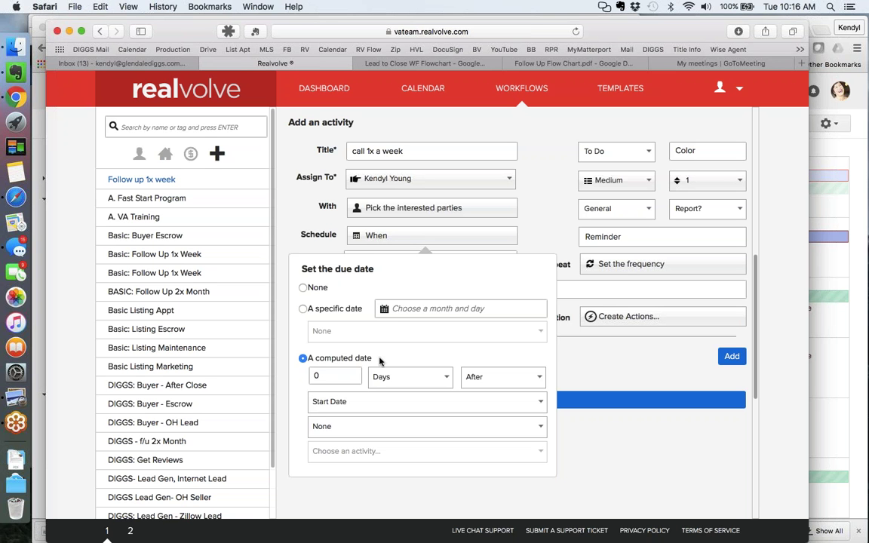
click(326, 375)
key(BackSpace)
text(7)
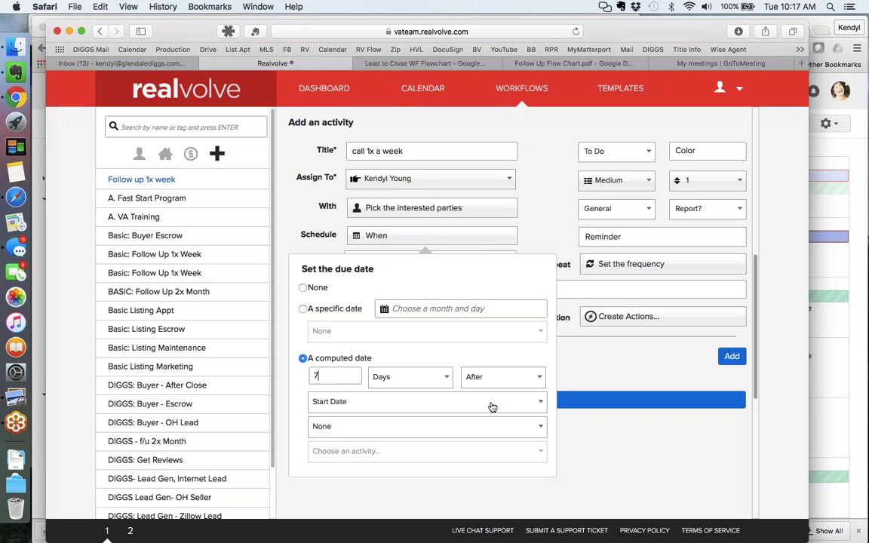
click(492, 408)
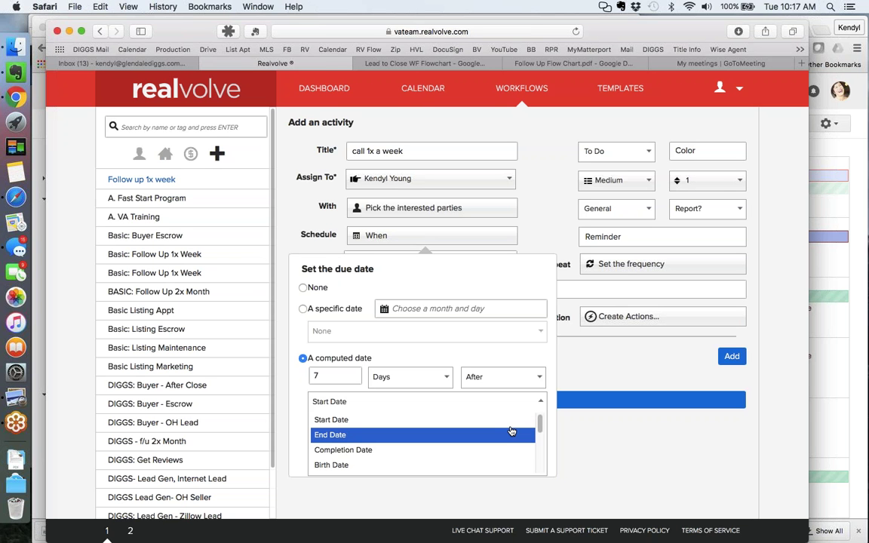
Count the 7-day due date from Last Call Date and close the due date settings
key(Down)
key(Down)
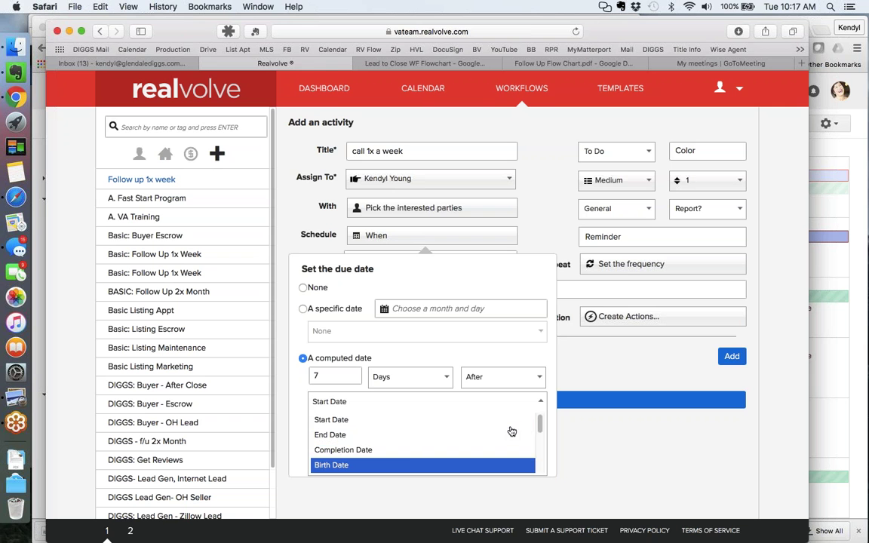
key(Down)
key(Up)
key(Up)
key(Up)
key(Down)
key(Down)
key(Down)
key(Down)
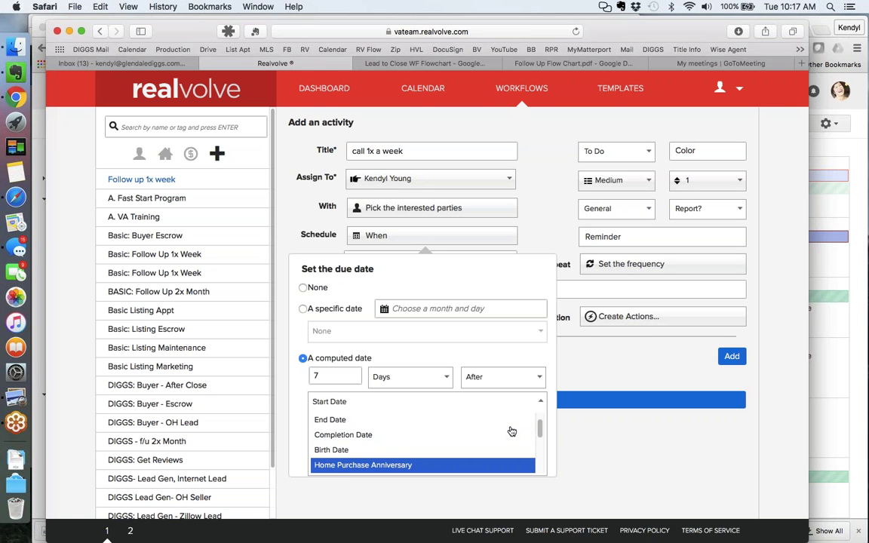
key(Up)
key(Up)
key(Up)
key(Down)
key(Down)
key(Down)
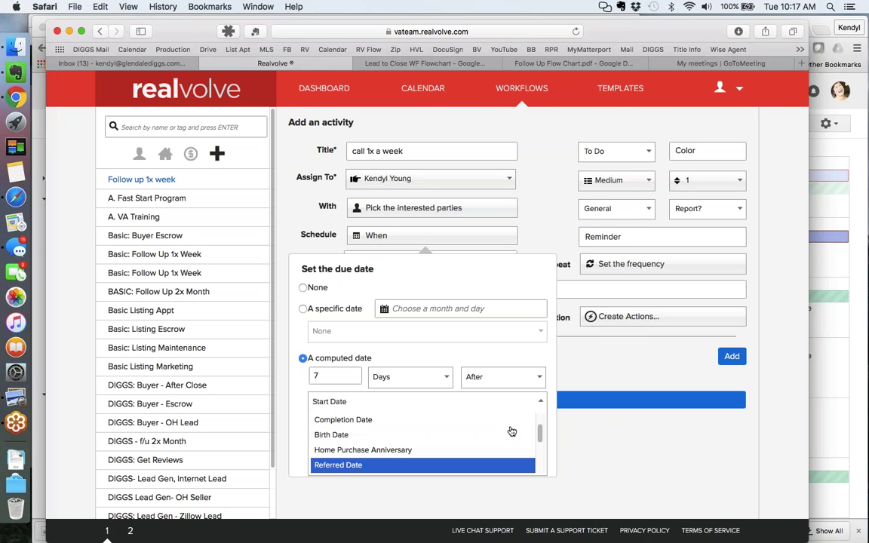
key(Down)
key(Up)
key(Up)
key(Up)
key(Down)
key(Down)
key(Down)
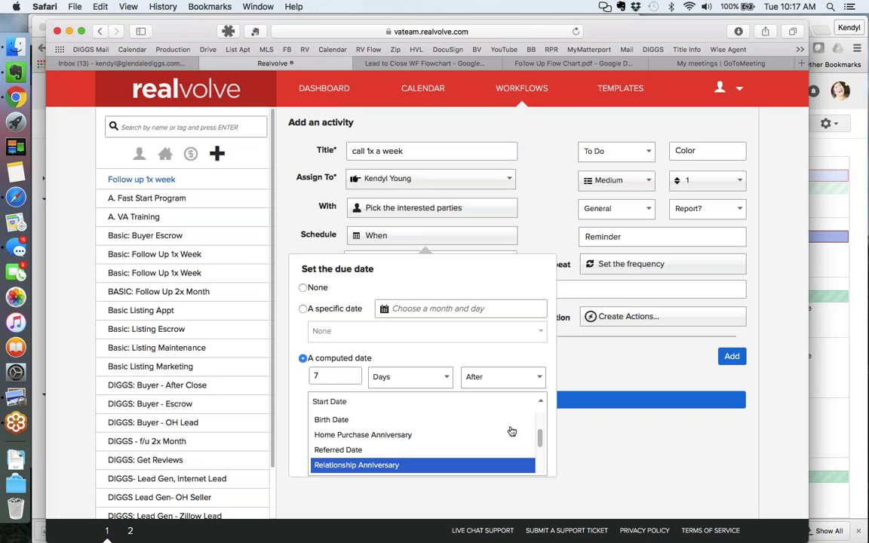
key(Down)
key(Up)
key(Up)
key(Up)
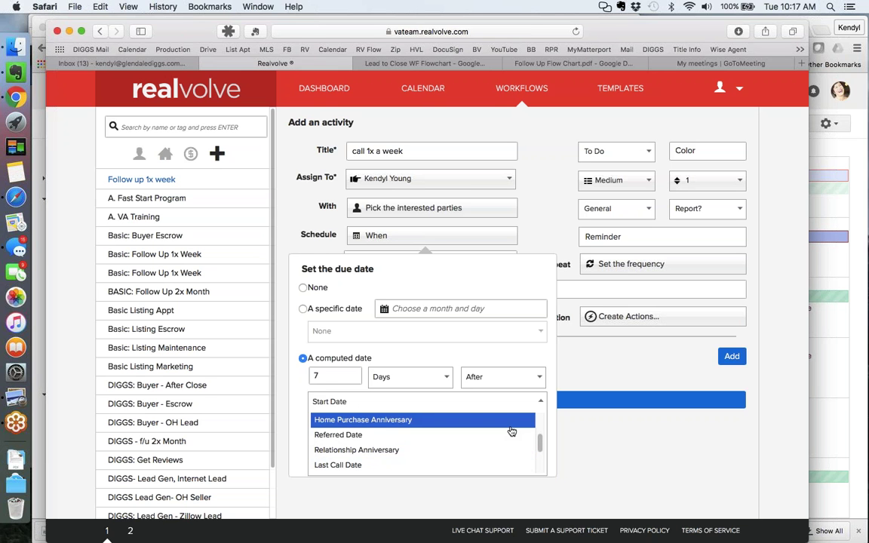
key(Down)
key(Down)
key(Down)
key(Down)
key(Down)
key(Down)
key(Down)
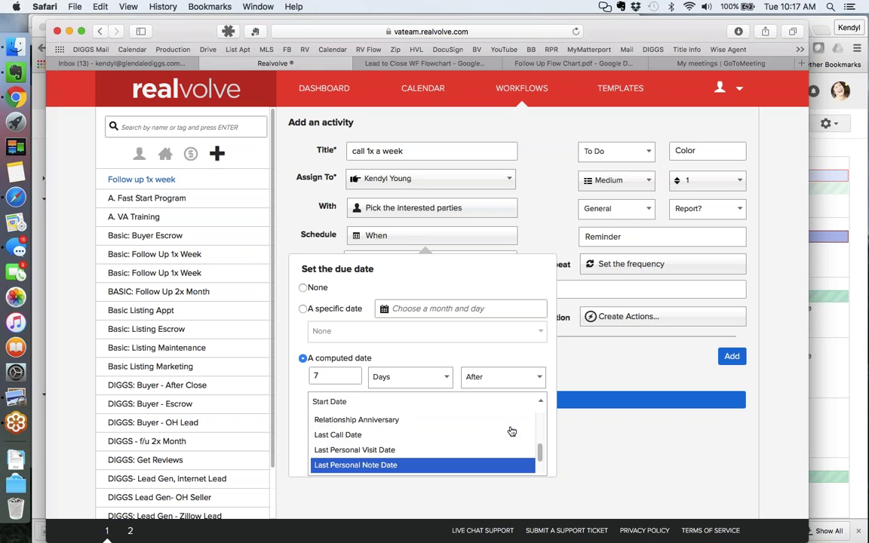
key(Up)
key(Up)
key(Up)
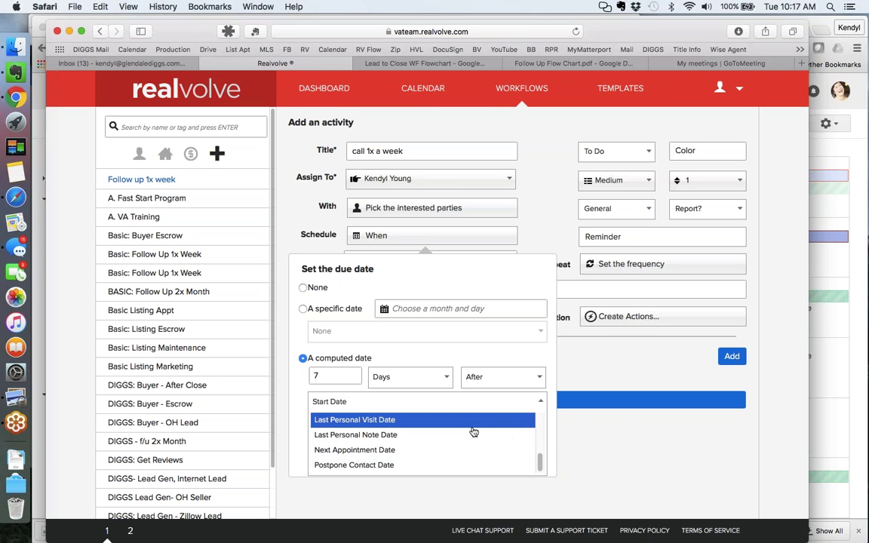
scroll(427, 436, up, 2)
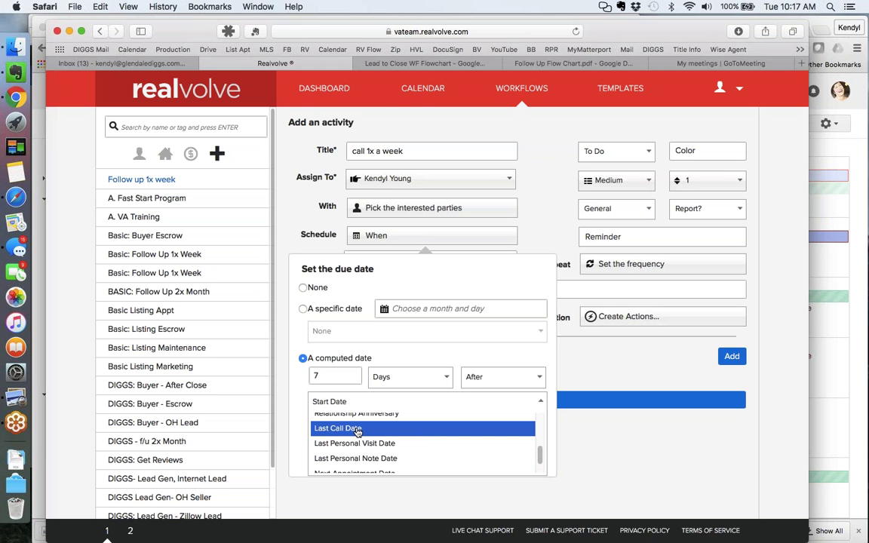
click(357, 431)
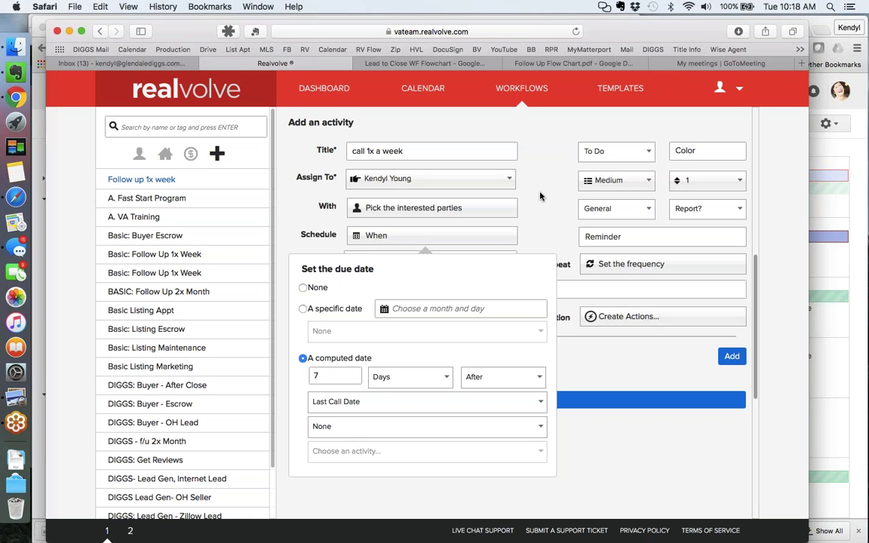
click(552, 216)
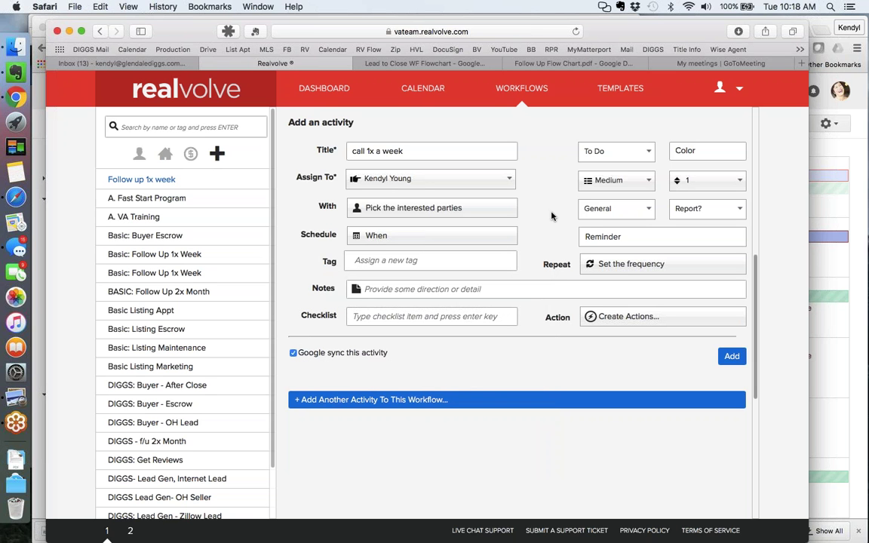
Add the weekly call activity and start a new one titled 'Tag Workflow'
click(732, 358)
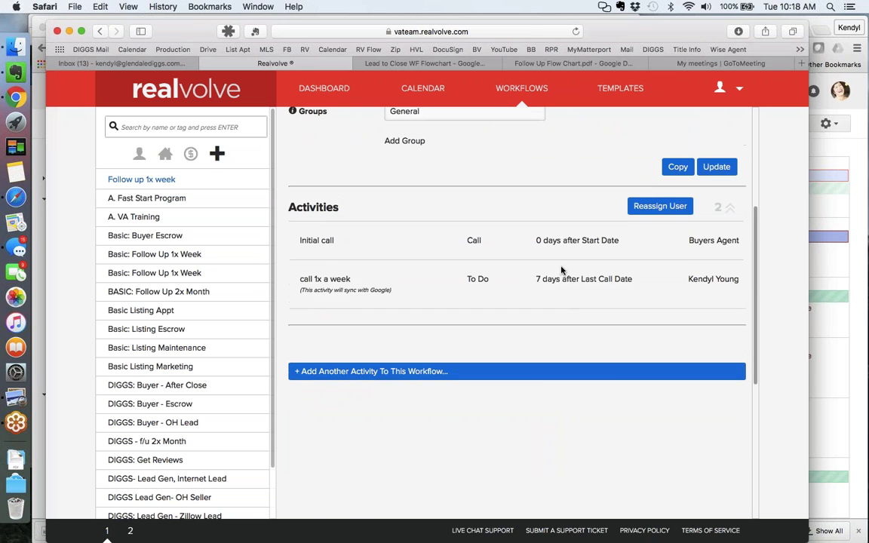
click(363, 375)
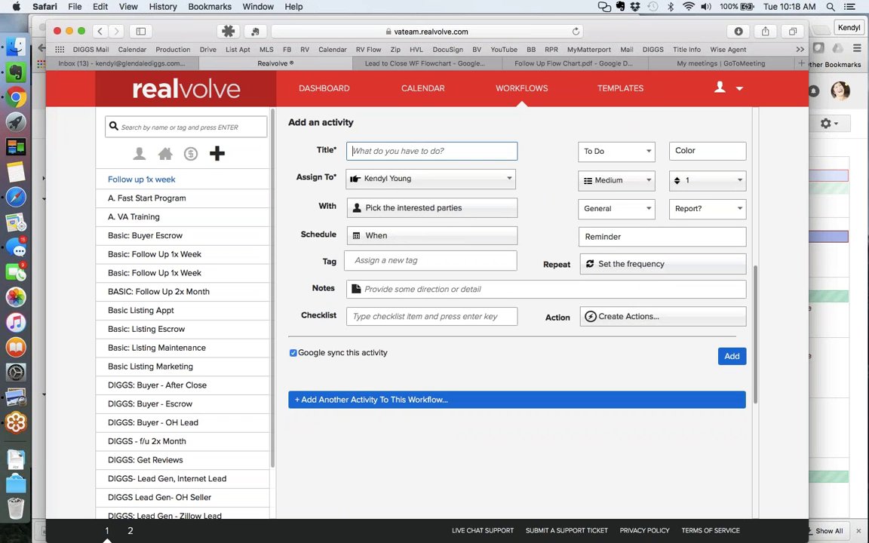
text(T)
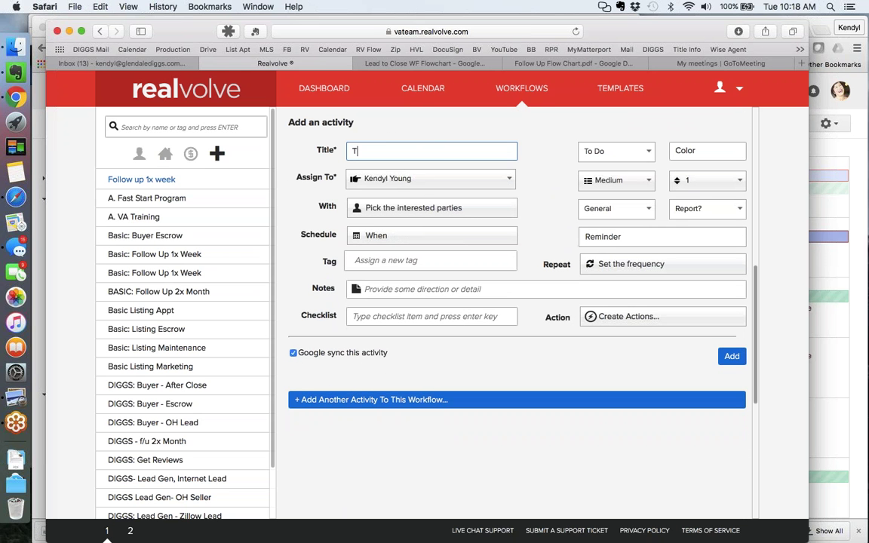
text(ag Workflow)
click(473, 125)
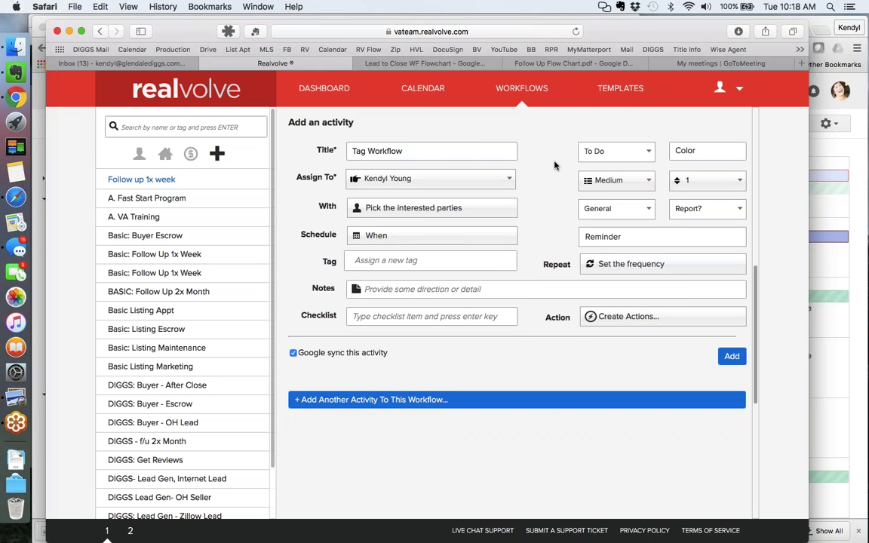
Assign Tag Workflow to the Buyers Agent role
click(379, 179)
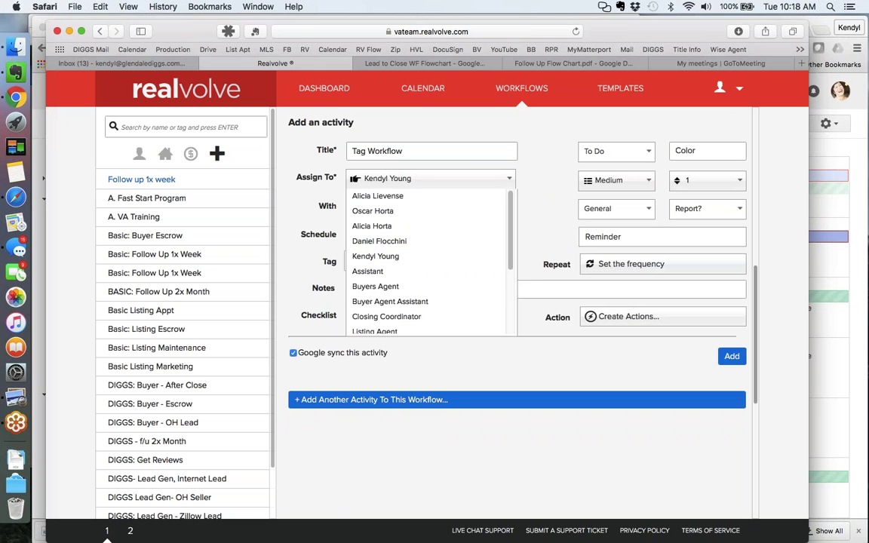
scroll(377, 285, down, 1)
click(377, 281)
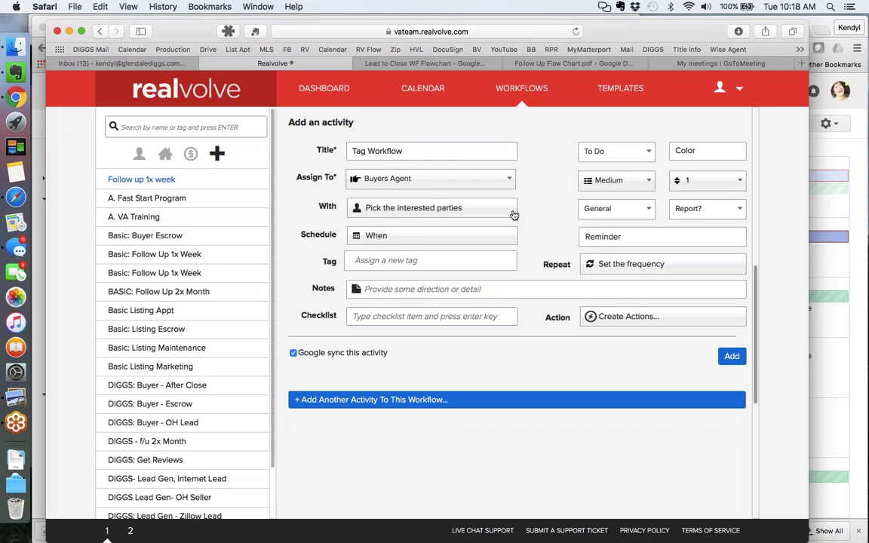
Create an action on the activity titled 'Tag follow up 1x week'
click(628, 320)
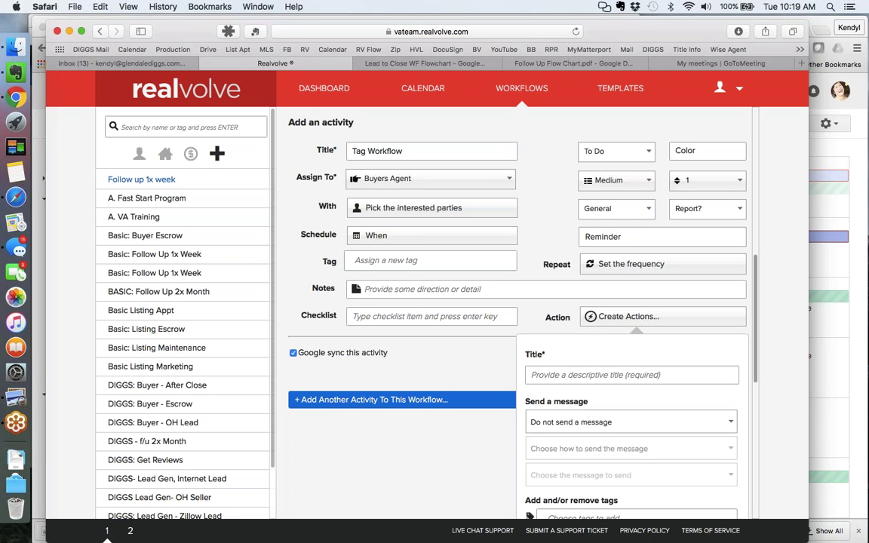
scroll(540, 253, down, 3)
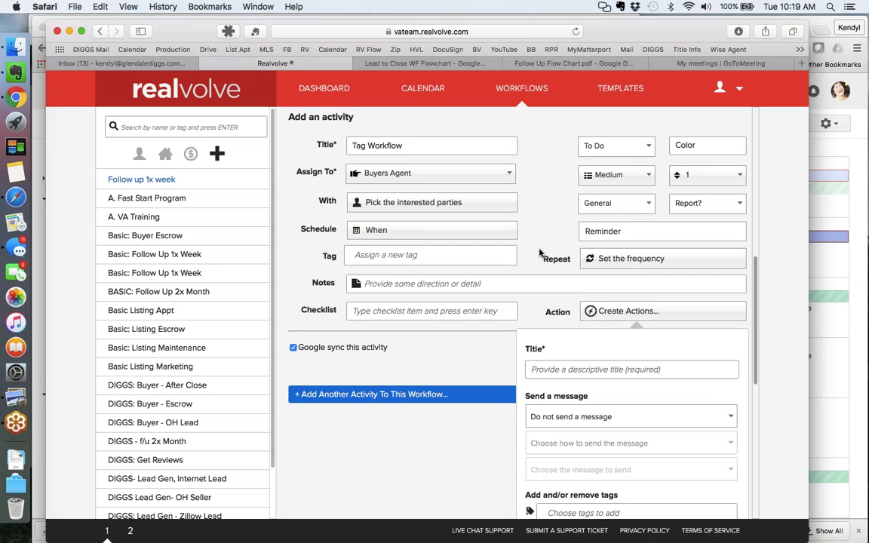
click(520, 251)
scroll(523, 234, up, 3)
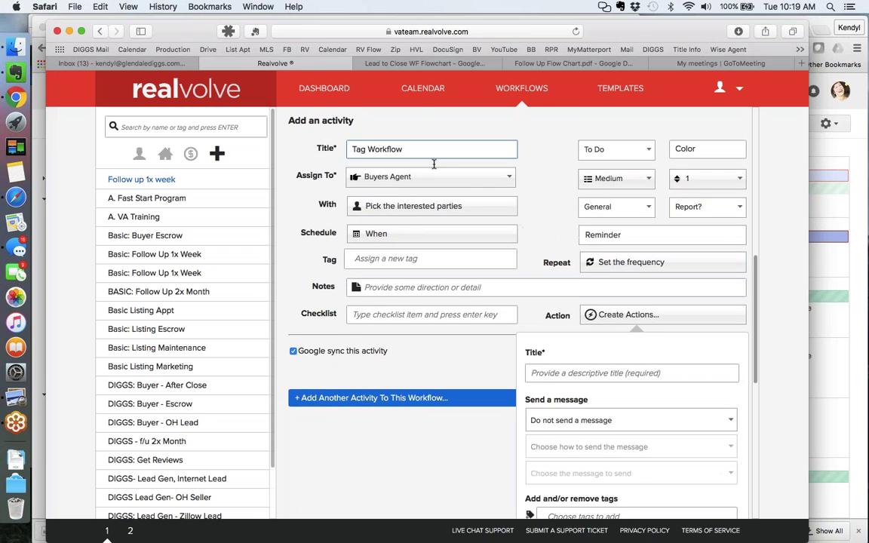
scroll(493, 219, down, 3)
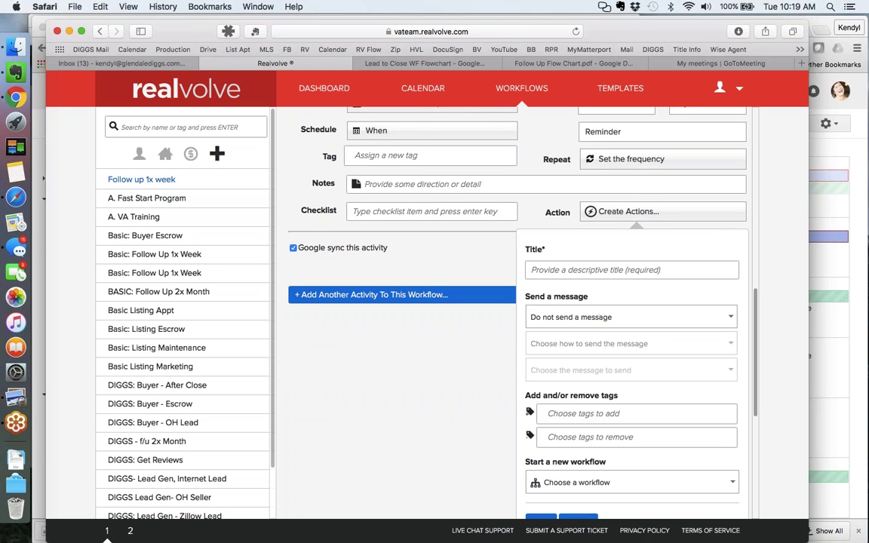
click(563, 269)
text(T)
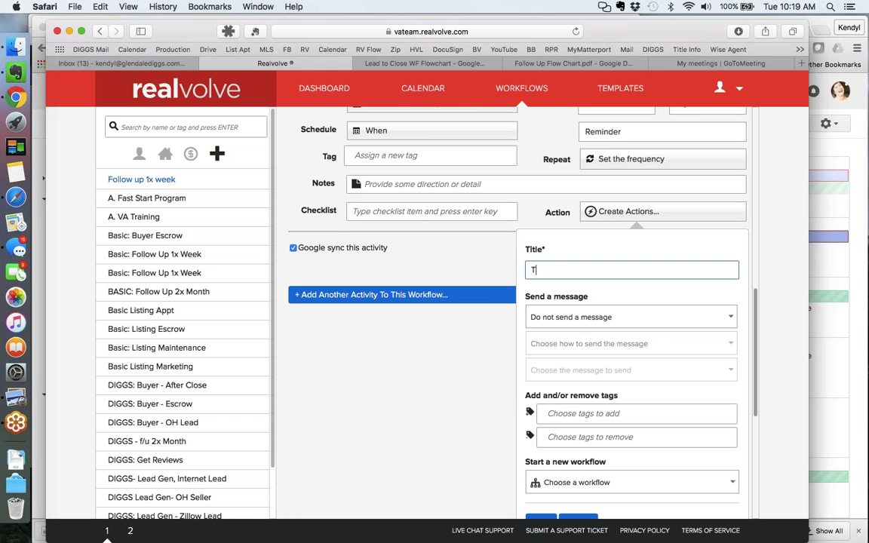
text(ag follow up 1x week)
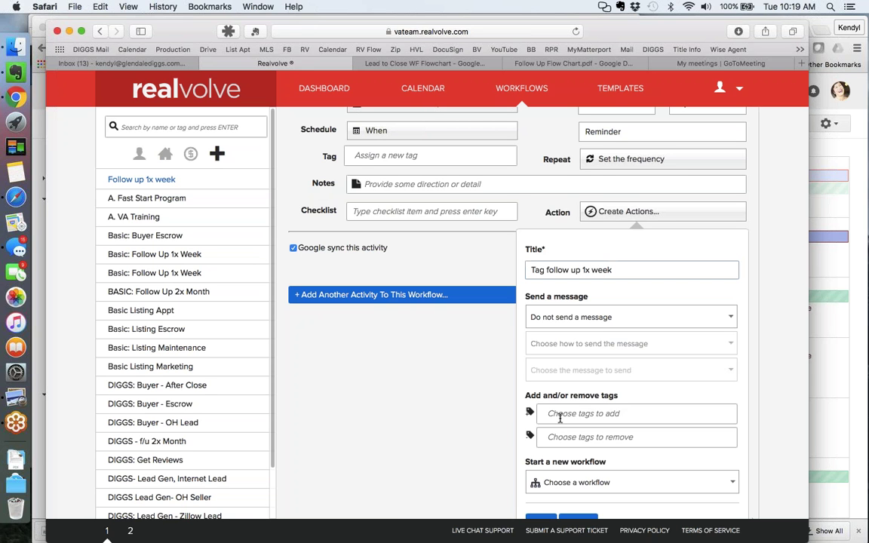
Make the action add the 'follow up' tag
click(559, 417)
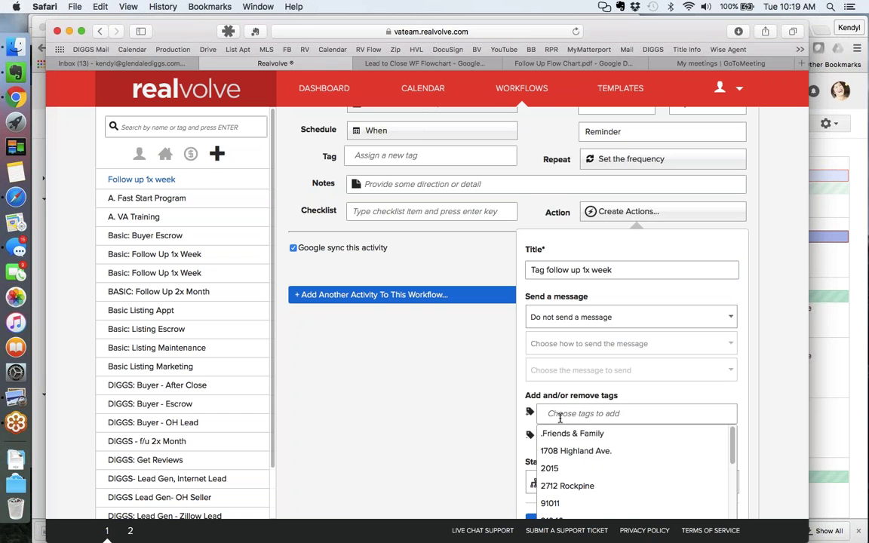
text(follow)
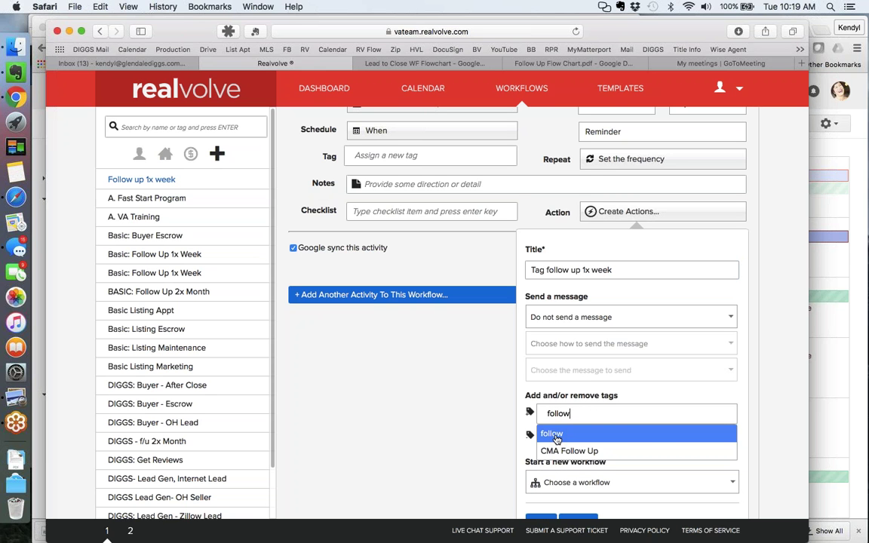
text( up)
click(556, 435)
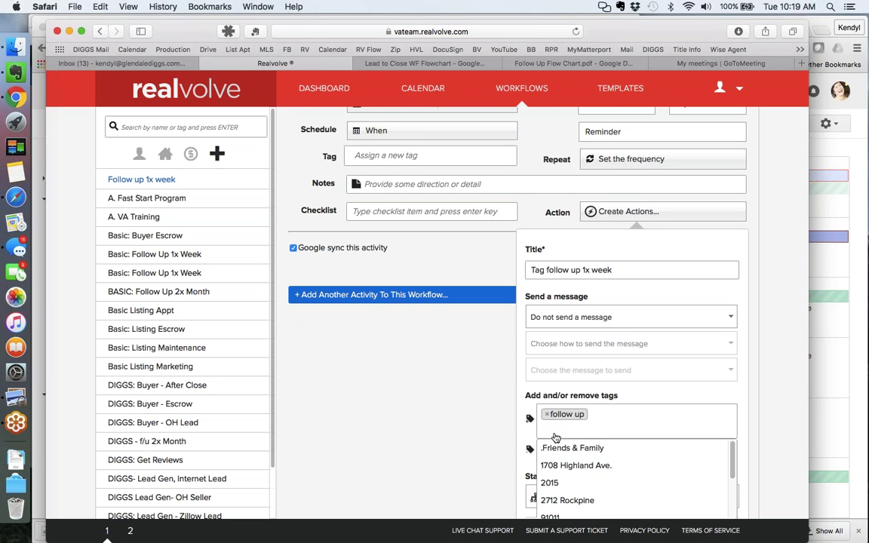
click(494, 427)
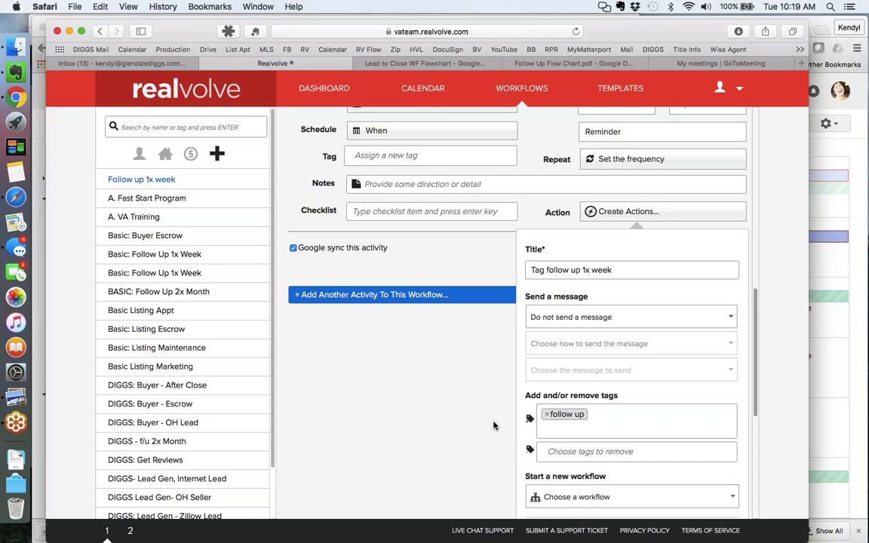
scroll(493, 426, down, 3)
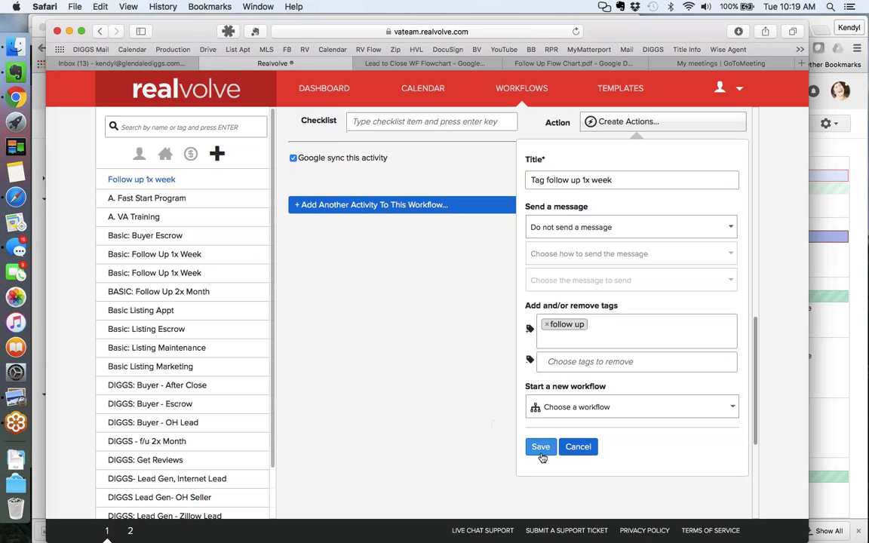
Save the tagging action, turn off Google sync, and add Tag Workflow to the list
click(541, 448)
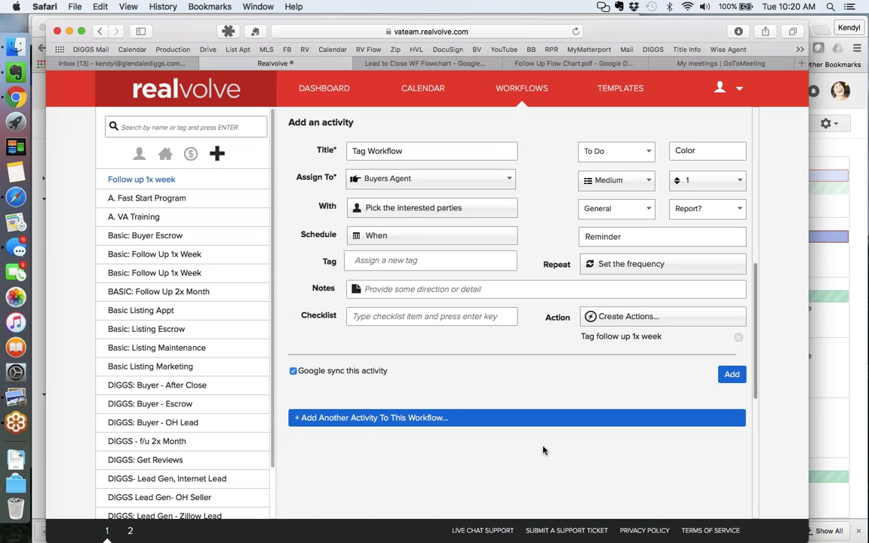
click(294, 372)
scroll(625, 363, up, 2)
click(732, 414)
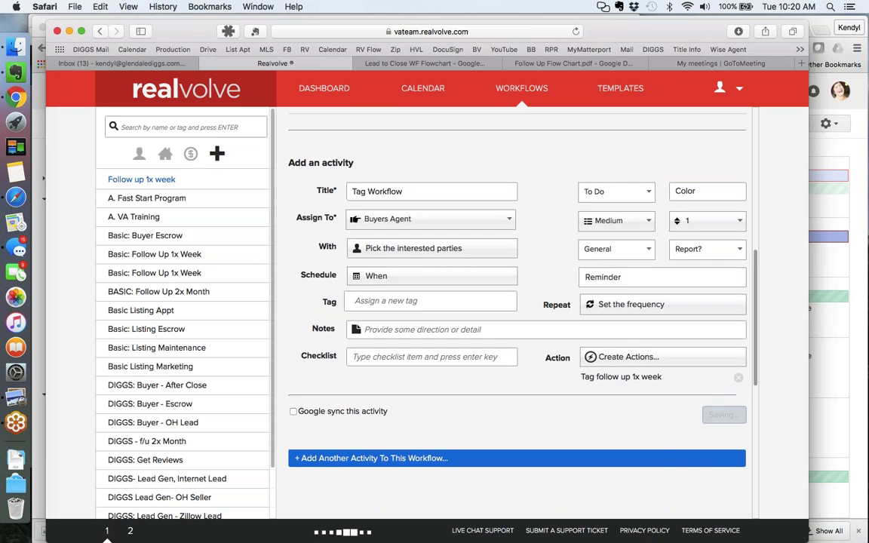
scroll(573, 292, up, 4)
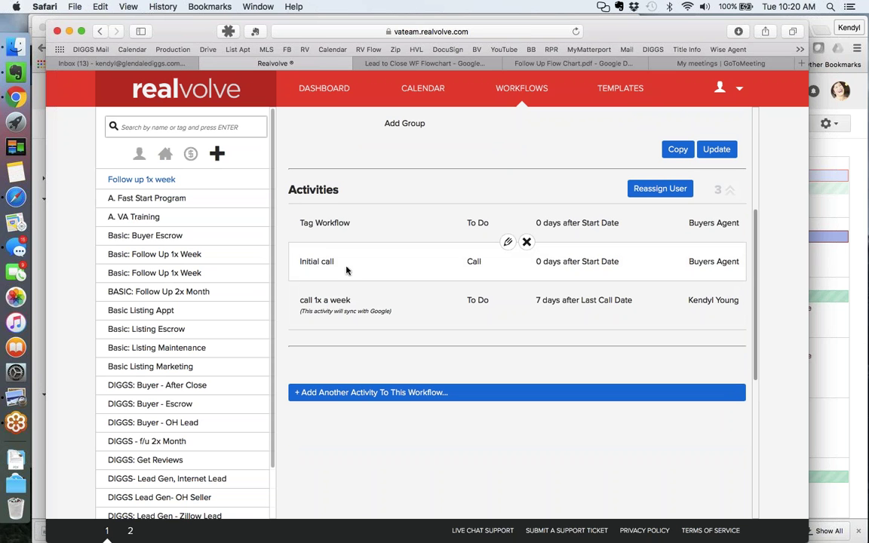
Edit Initial call and add a [[Contact#HomeMobile]] checklist item
click(507, 243)
scroll(507, 251, down, 4)
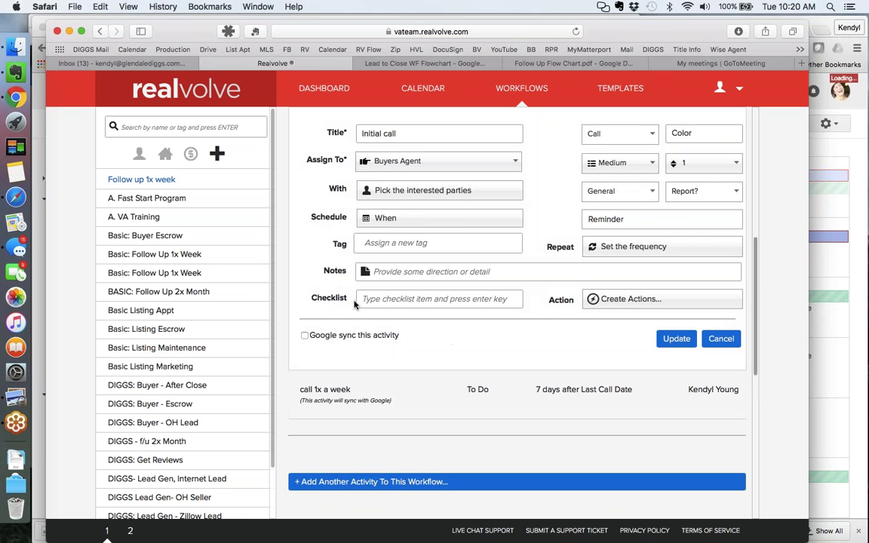
click(373, 301)
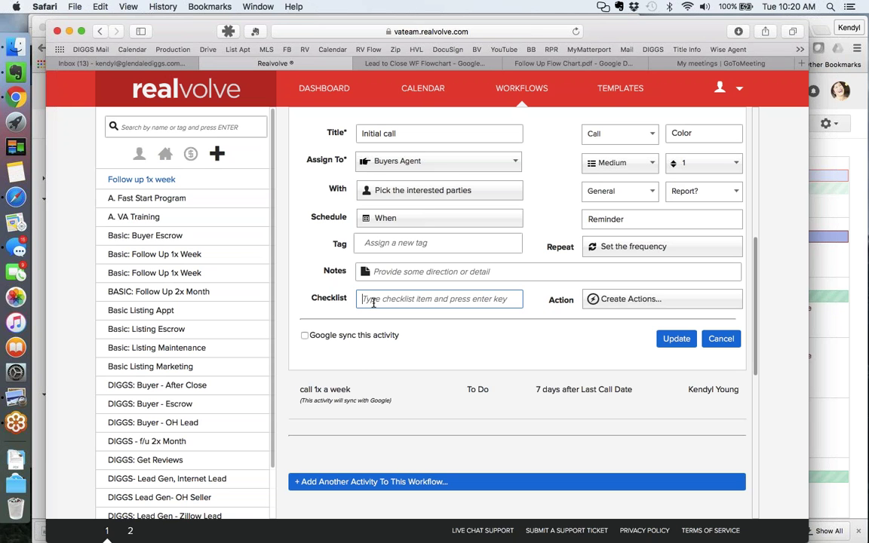
text([[)
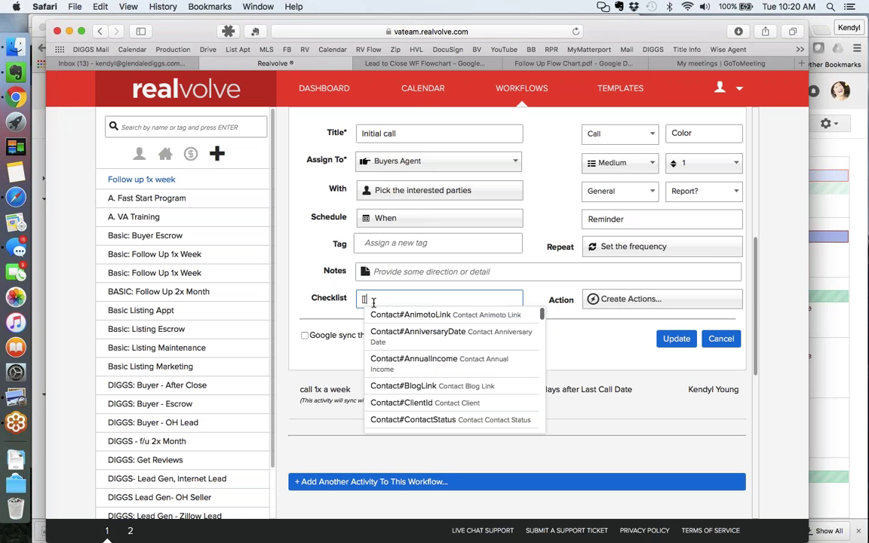
text(home)
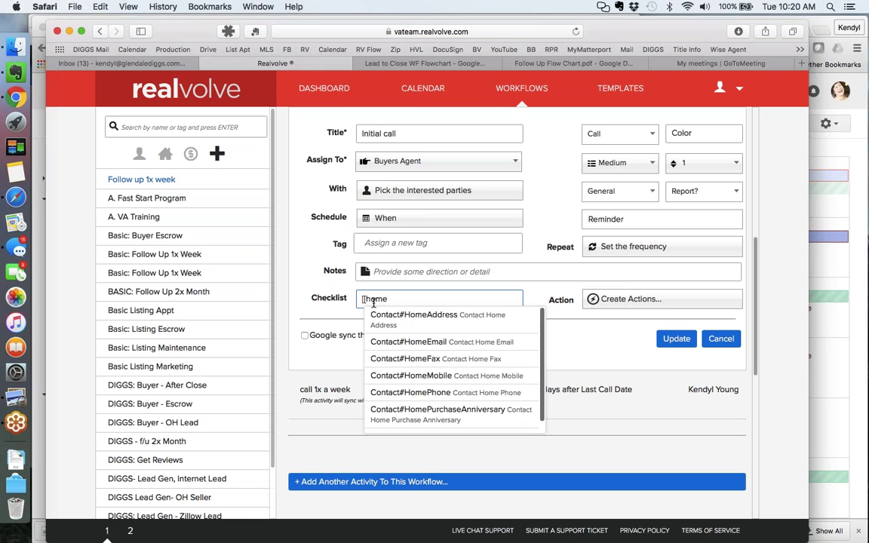
click(398, 376)
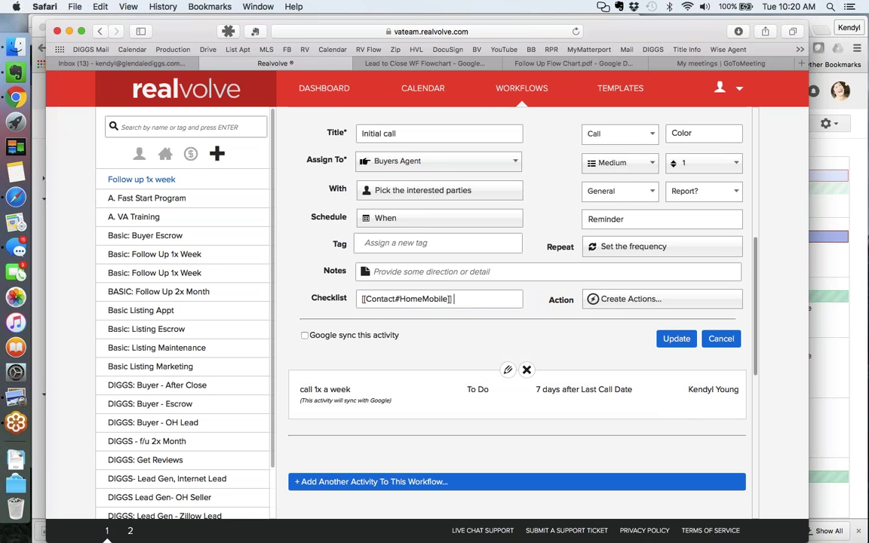
key(Return)
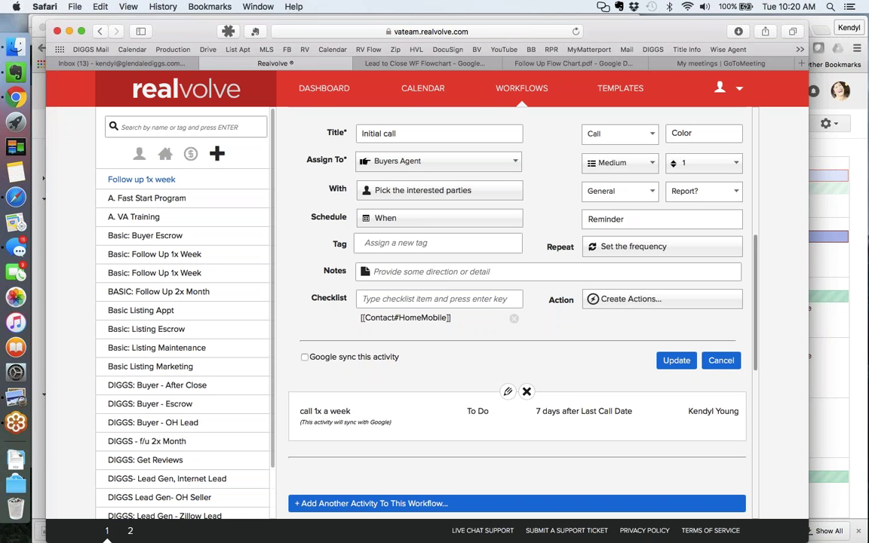
Add [[Contact#LastCallDate]] and [[Contact#Notes]] checklist items and update the activity
text([[)
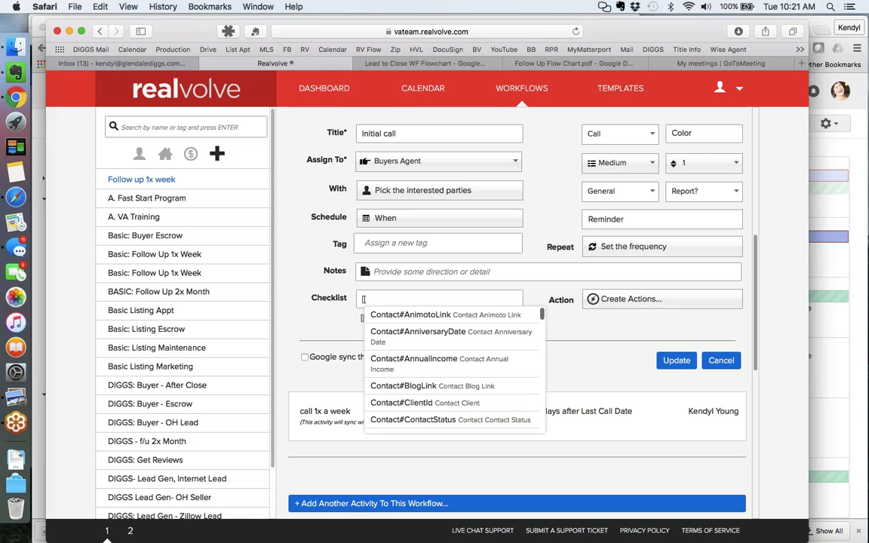
text(last)
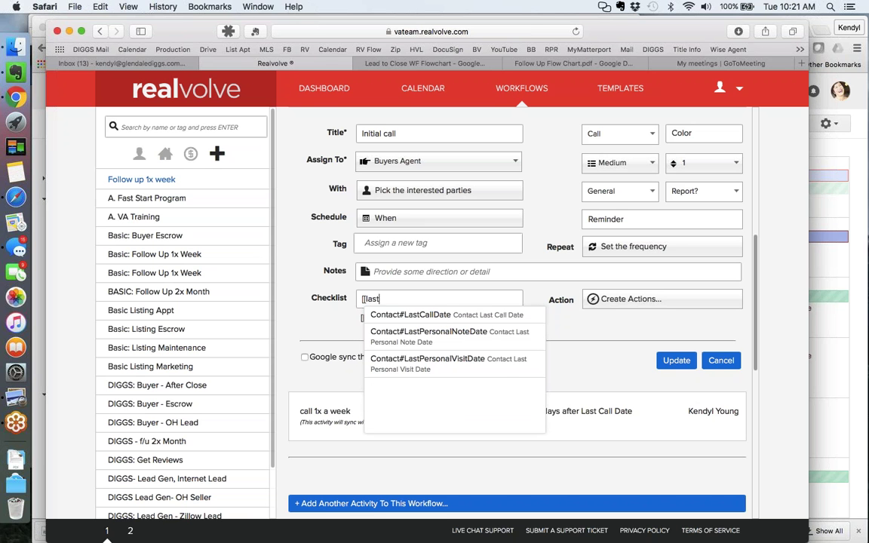
click(422, 316)
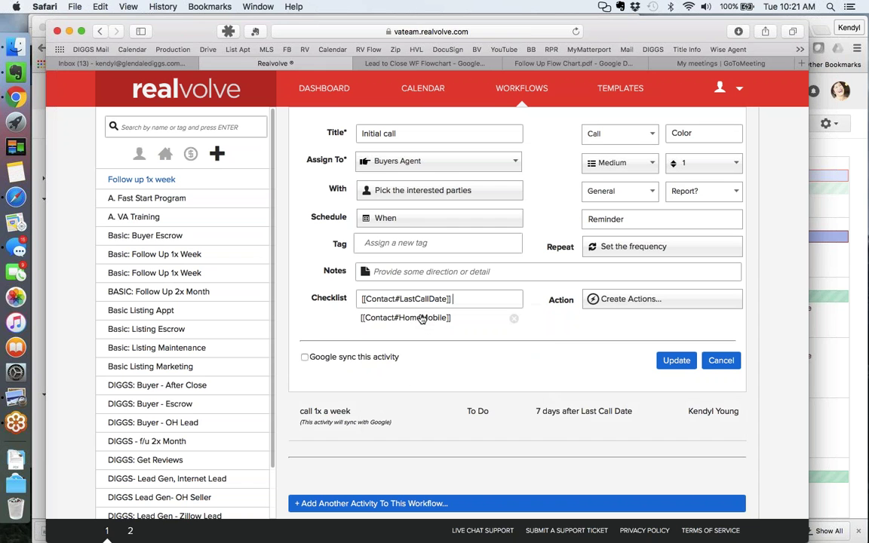
key(Return)
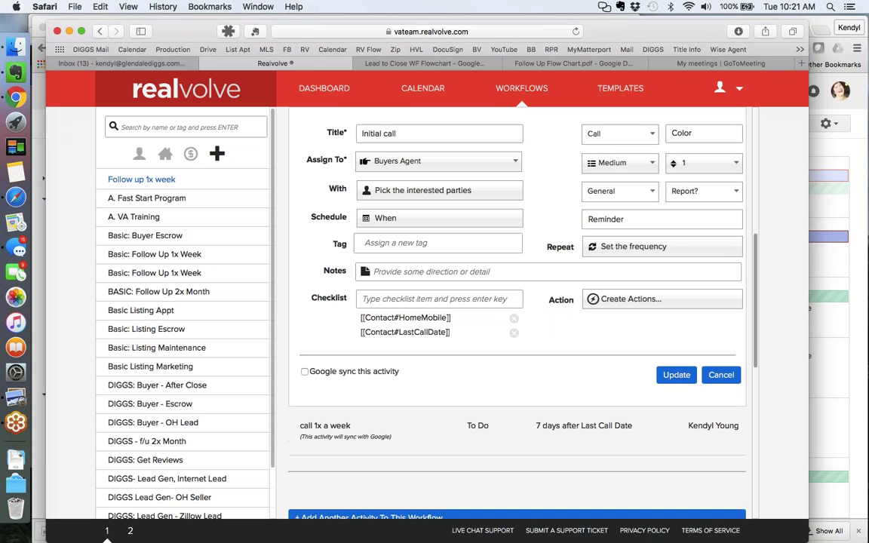
text([[note)
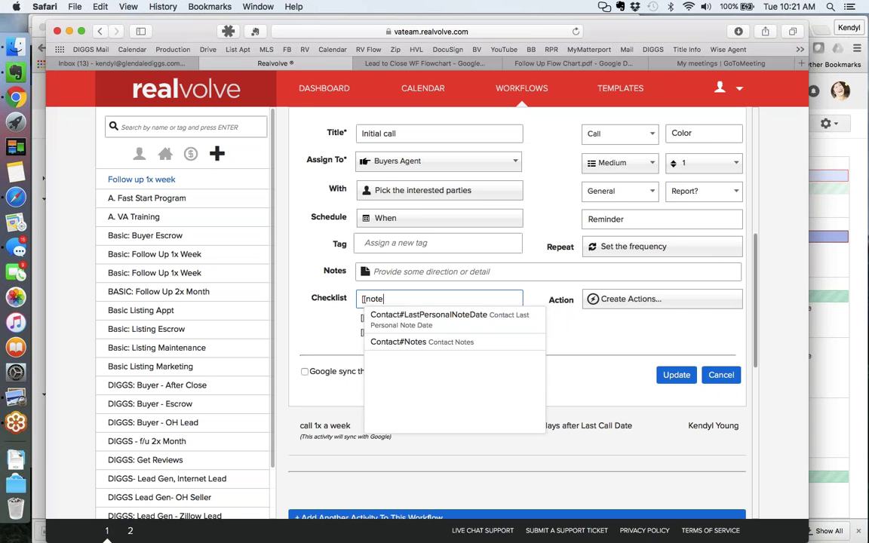
click(408, 344)
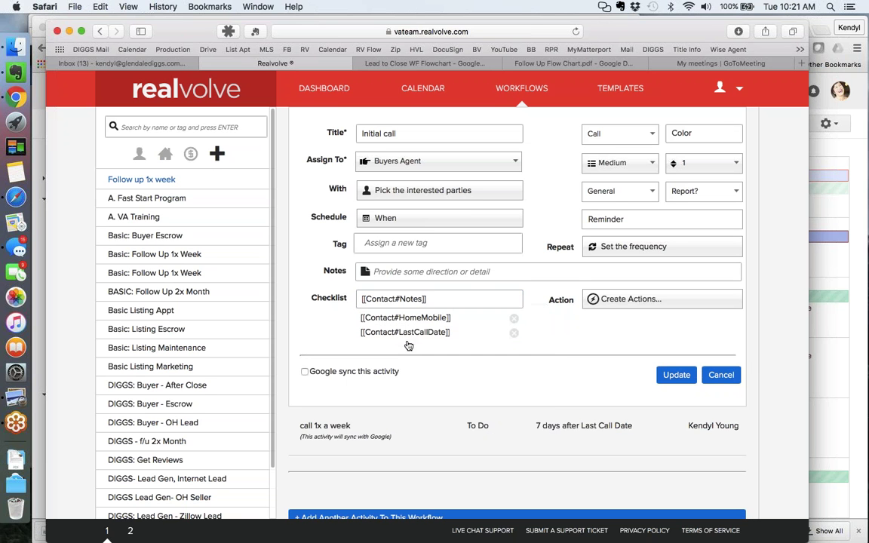
key(Return)
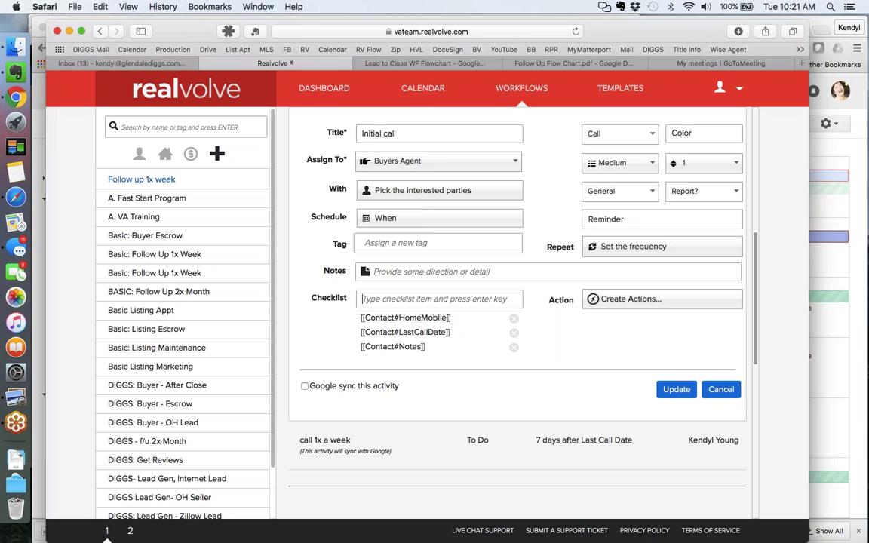
click(687, 391)
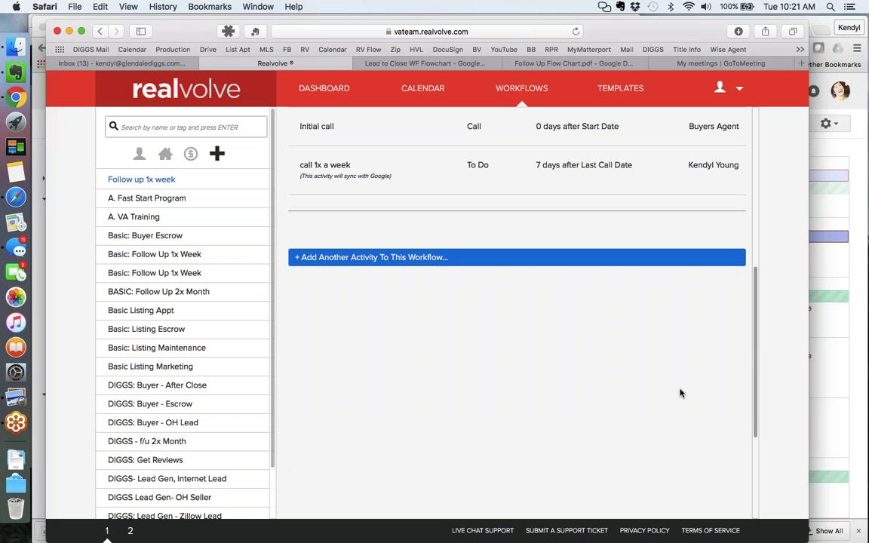
Leave the edited workflow page and go back to the Realvolve dashboard
scroll(567, 324, up, 5)
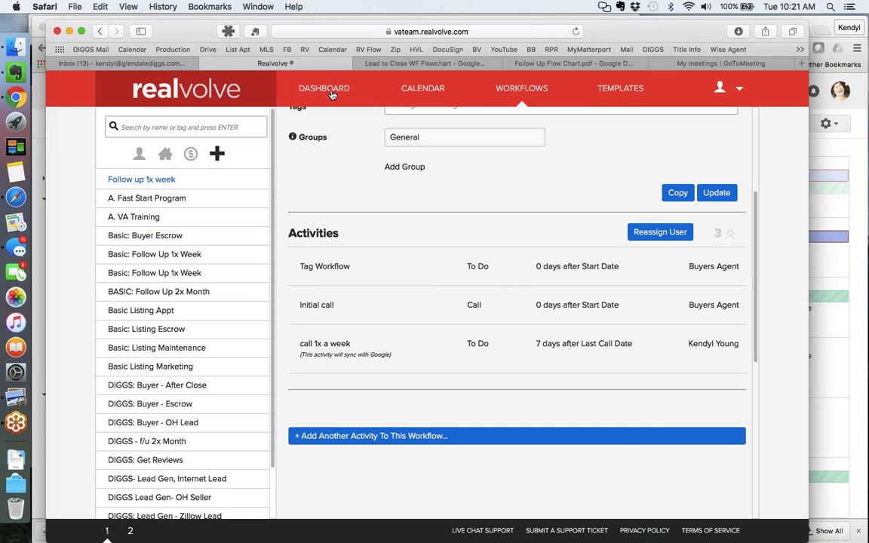
scroll(513, 302, up, 3)
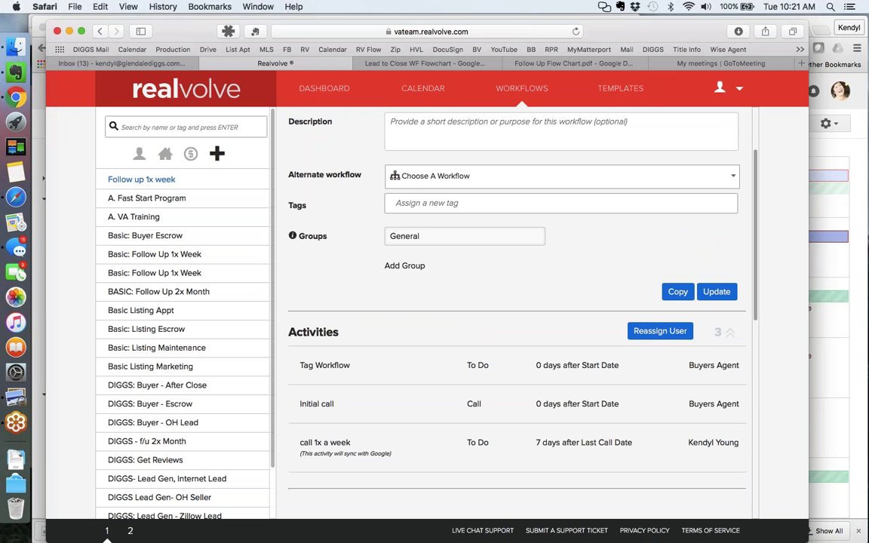
click(309, 84)
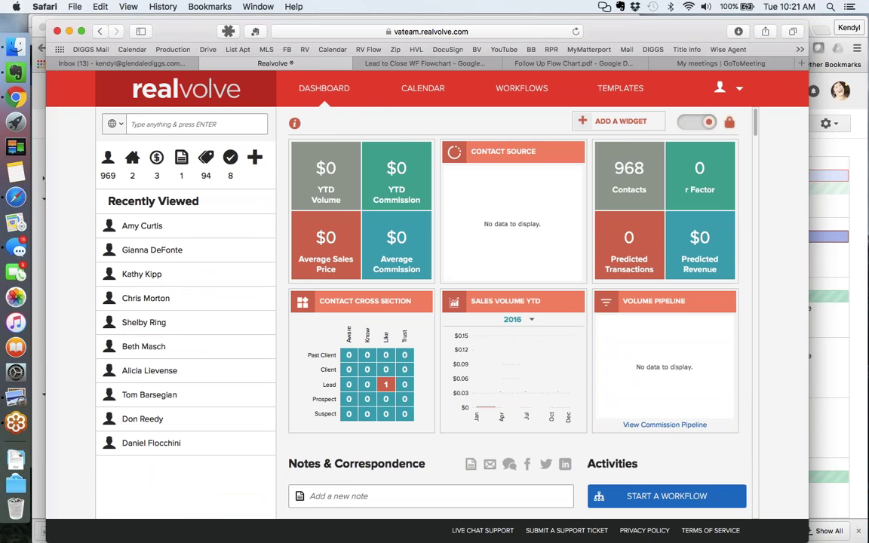
Open the recently viewed contact and pick the Basic: Follow Up 1x Week workflow to start
click(122, 225)
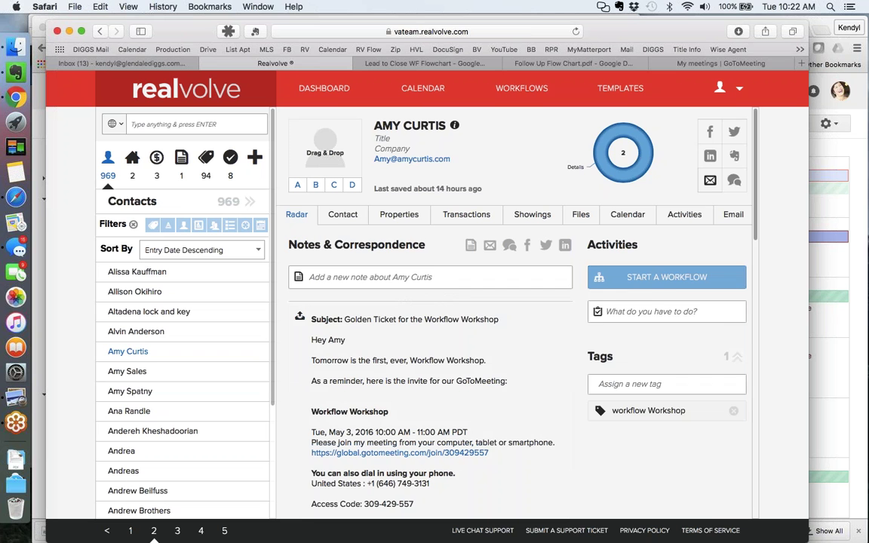
click(656, 278)
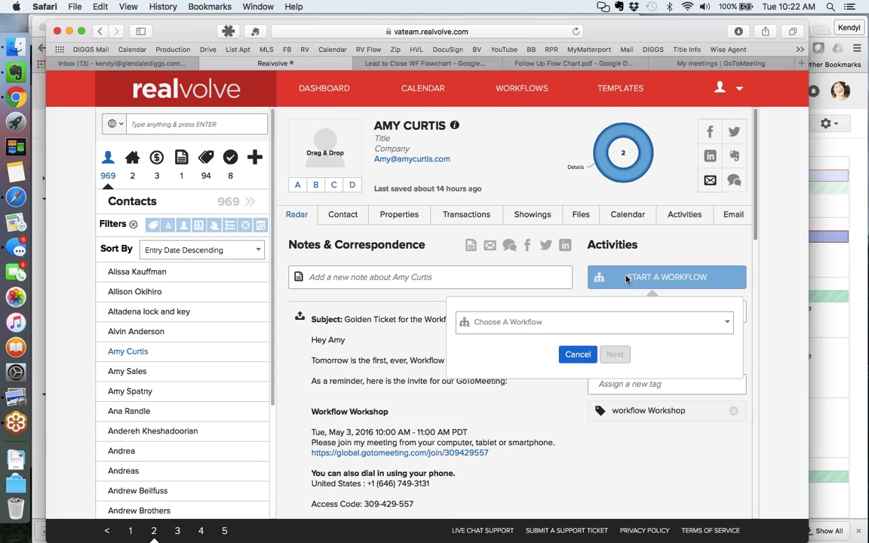
click(521, 326)
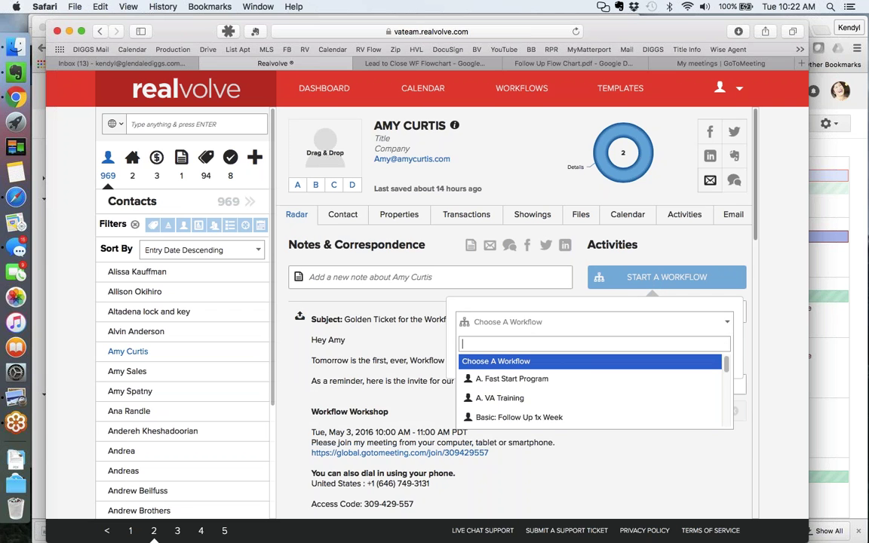
click(514, 417)
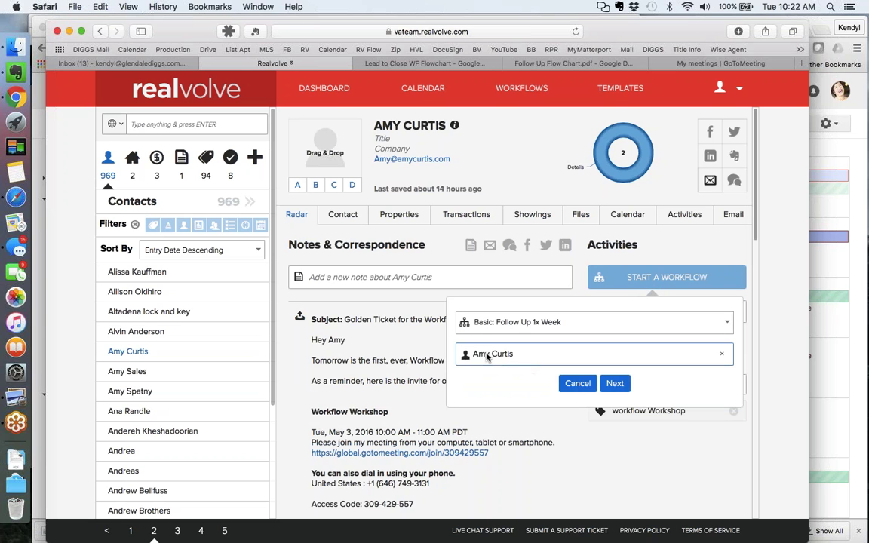
Advance to the workflow's activity list and untick Decide what to do
click(615, 383)
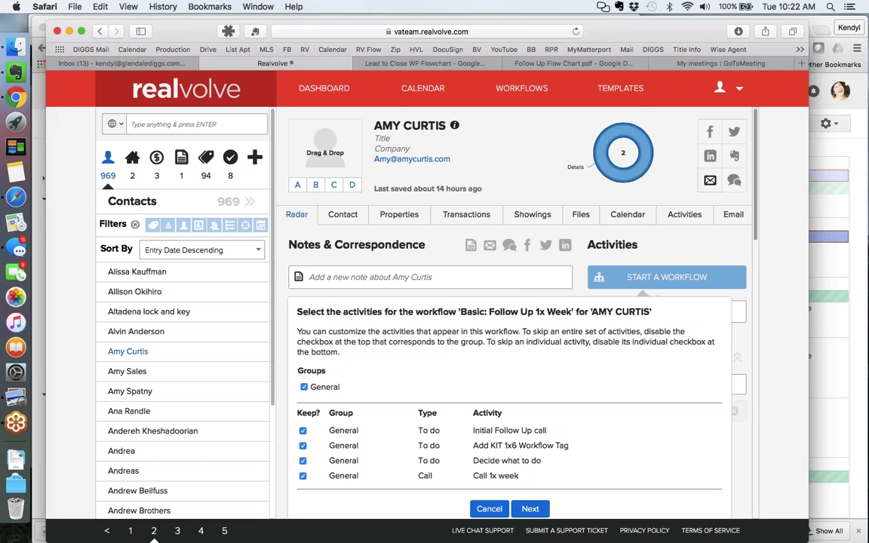
scroll(513, 317, down, 2)
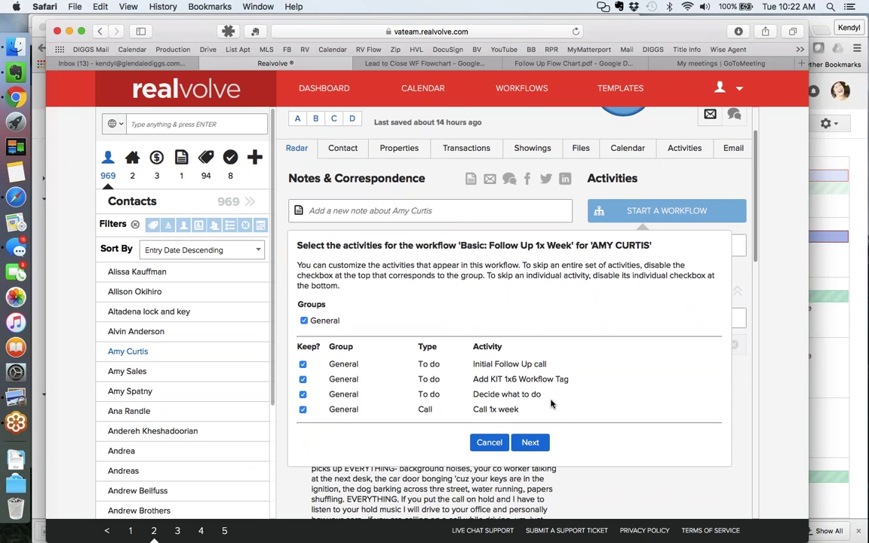
click(302, 394)
Keep all four activities and leave the current user as Buyers Agent, then continue
click(302, 395)
click(528, 442)
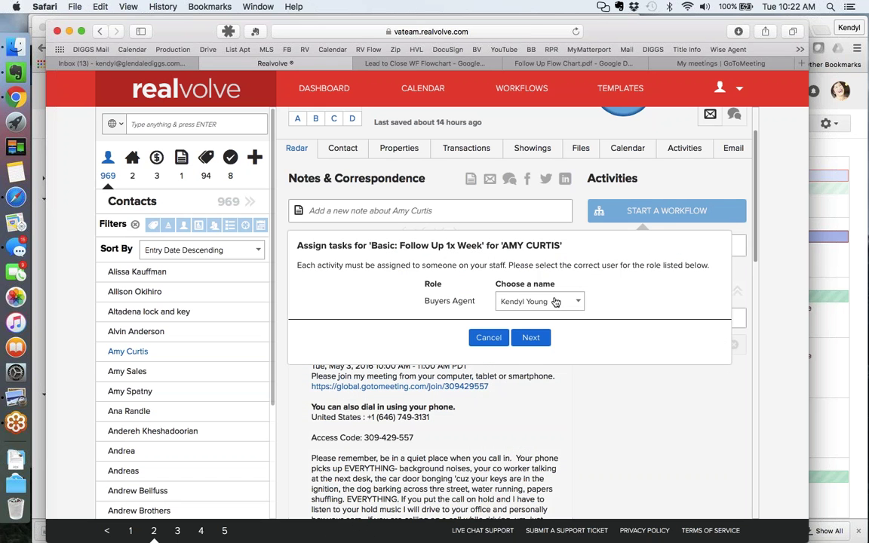
click(563, 305)
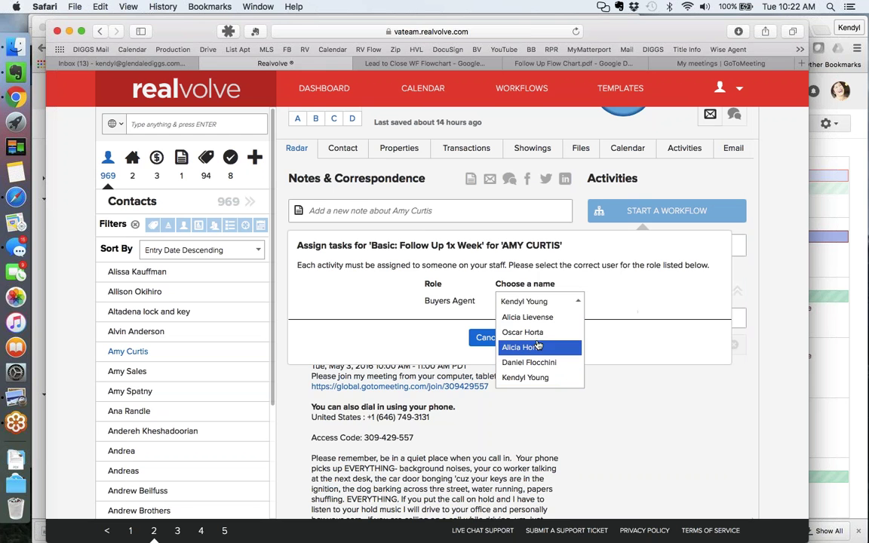
click(619, 295)
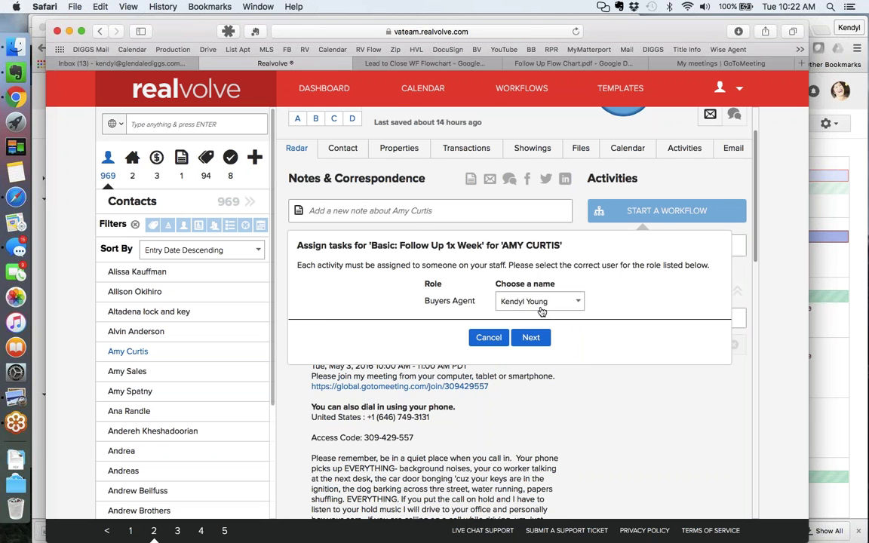
click(532, 338)
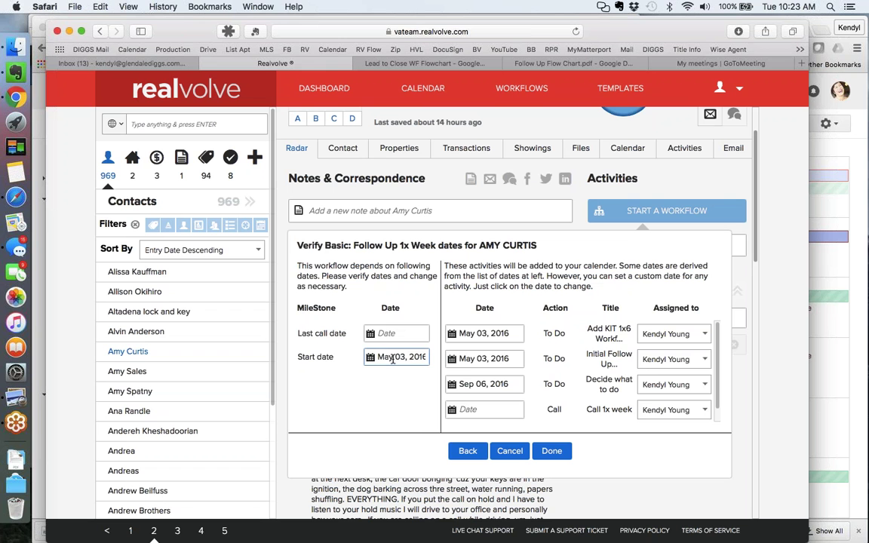
Keep the May 03, 2016 start date and finish launching the workflow
click(393, 359)
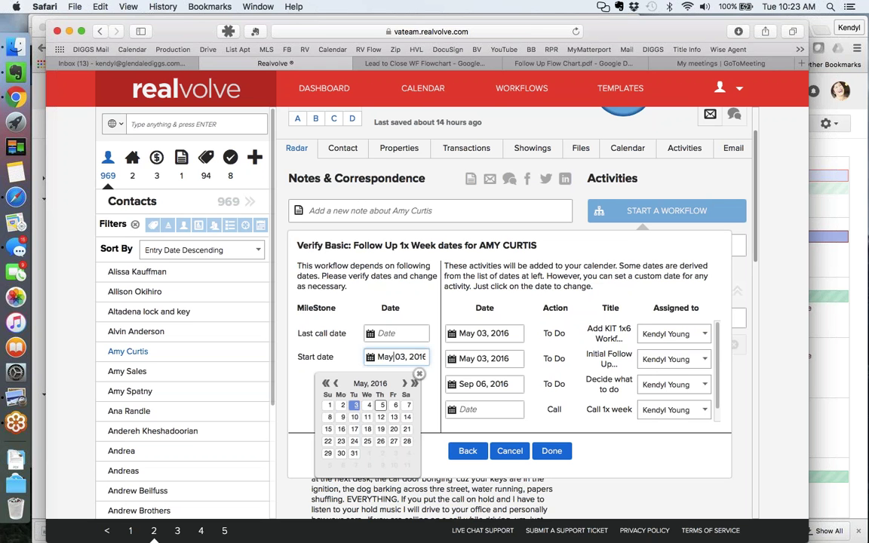
click(420, 375)
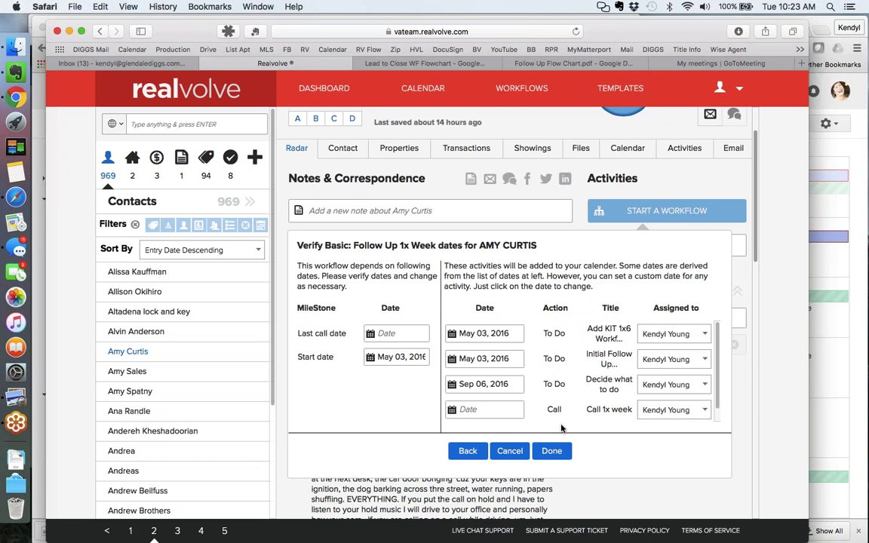
click(554, 453)
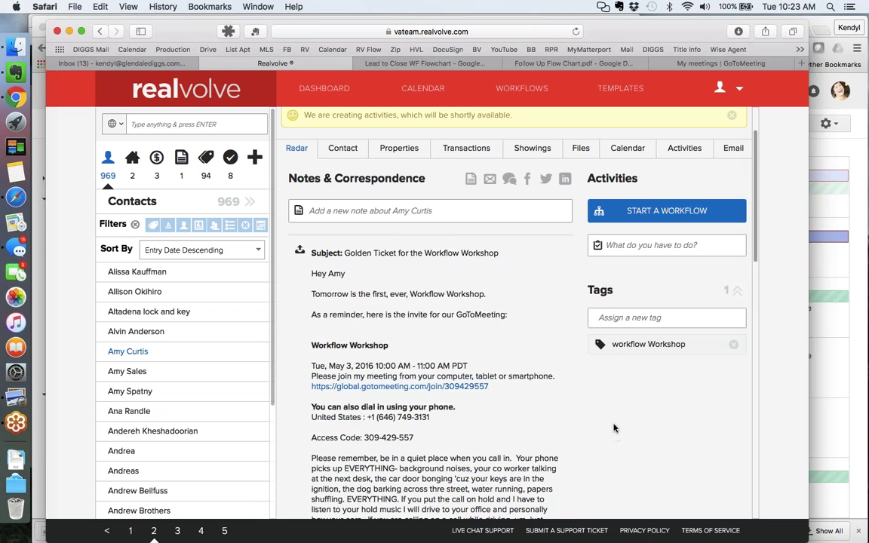
Show the contact's Activities list and review the four Follow Up 1x Week tasks
click(686, 148)
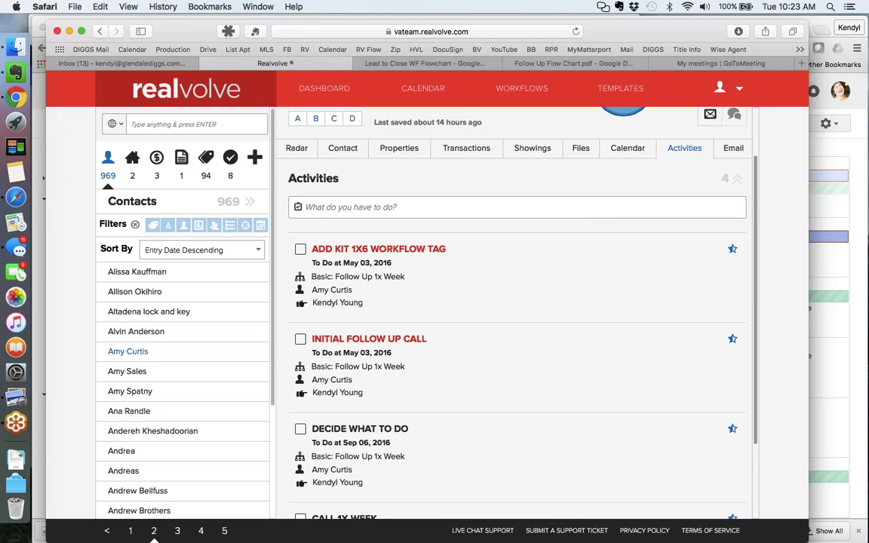
scroll(658, 383, down, 3)
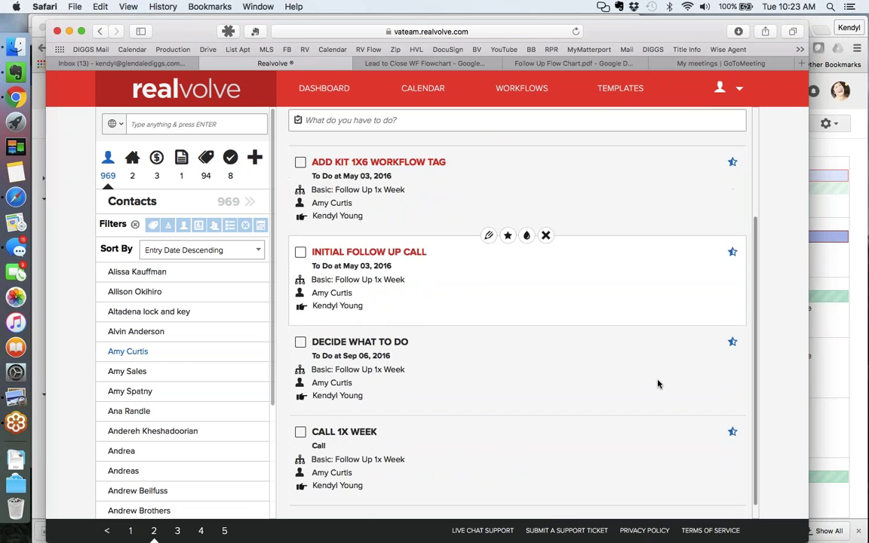
scroll(658, 383, up, 4)
scroll(658, 382, down, 3)
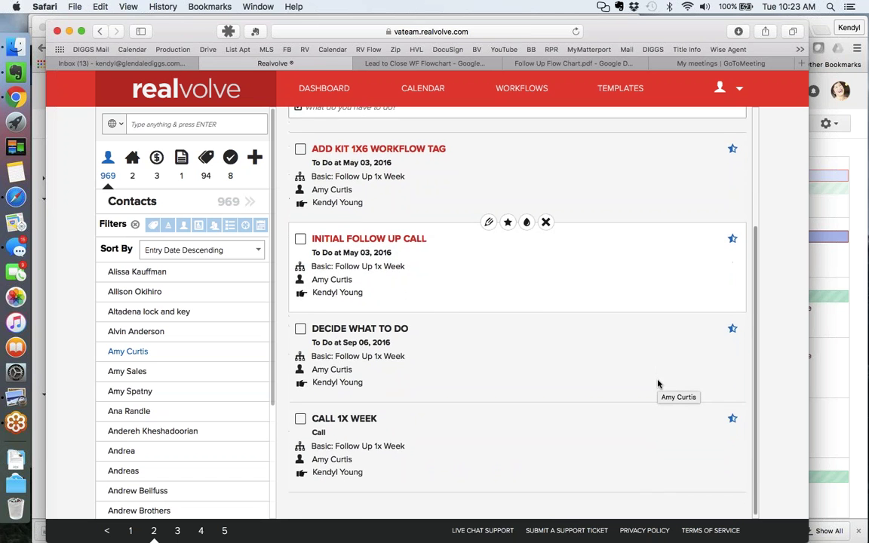
scroll(658, 383, up, 2)
scroll(658, 385, up, 1)
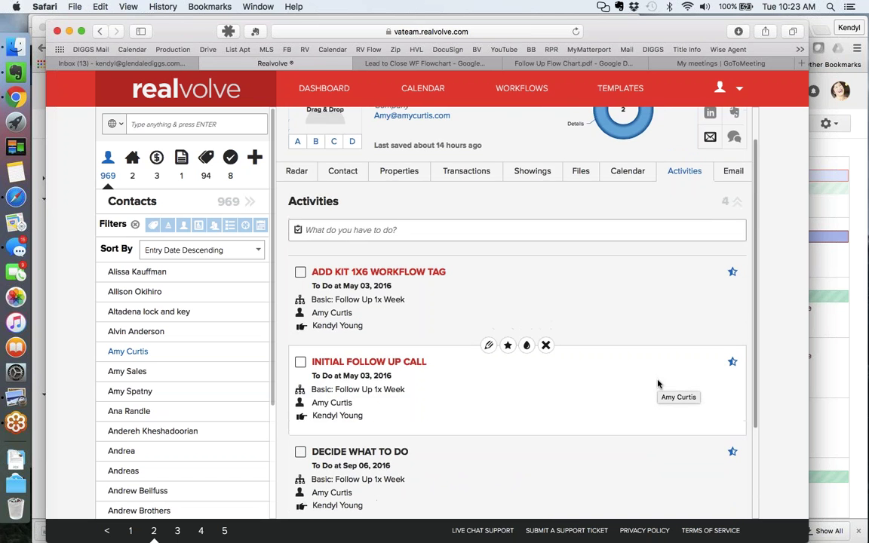
scroll(658, 383, up, 3)
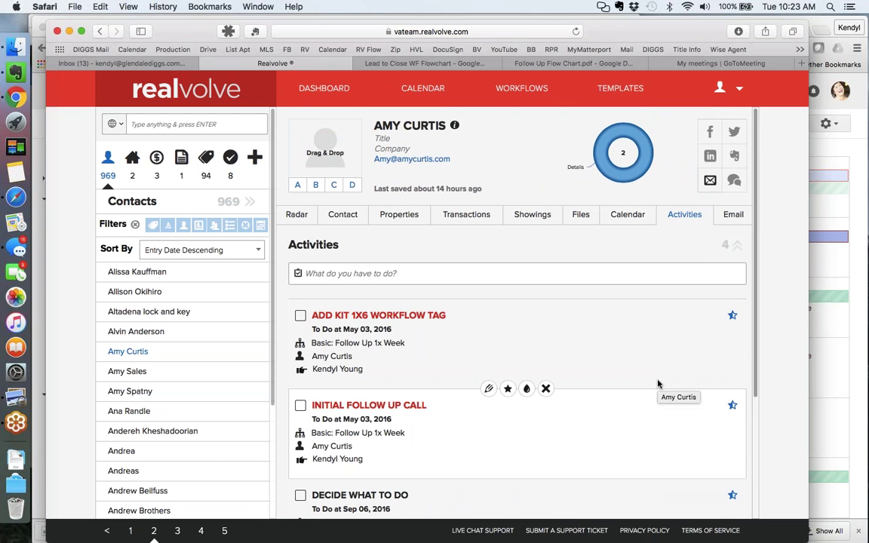
Return to the dashboard and find the Add Kit 1x6 Workflow Tag and Initial Follow Up Call tasks
click(325, 88)
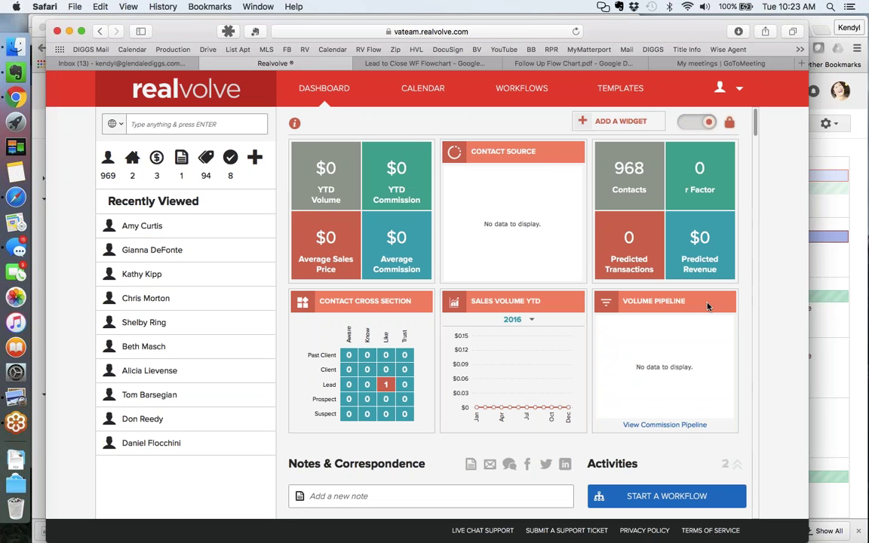
scroll(750, 367, down, 8)
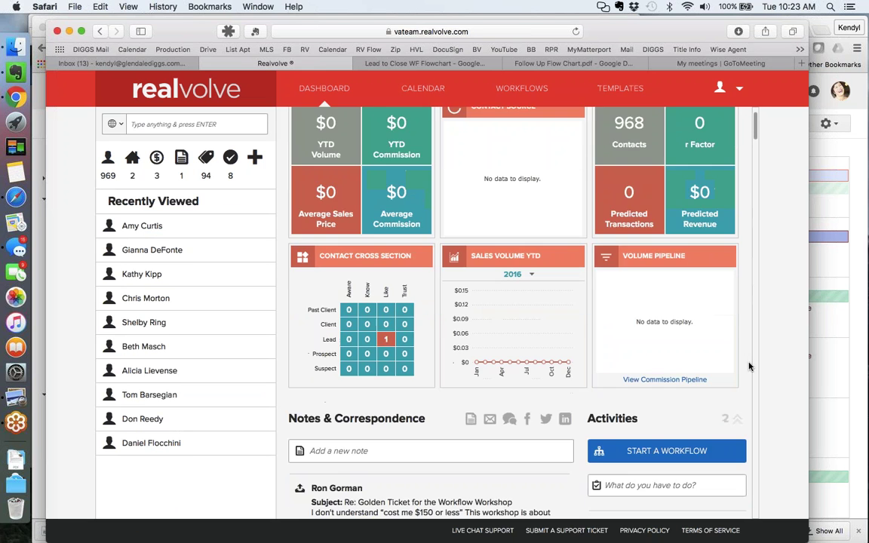
scroll(749, 367, down, 2)
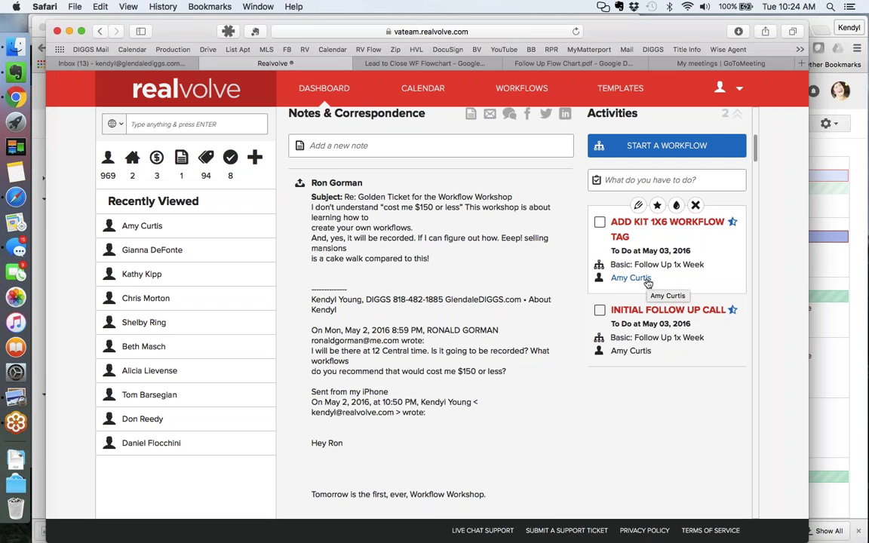
Complete Add Kit 1x6 Workflow Tag, running its add kit 1x6 workflow tag action
click(600, 223)
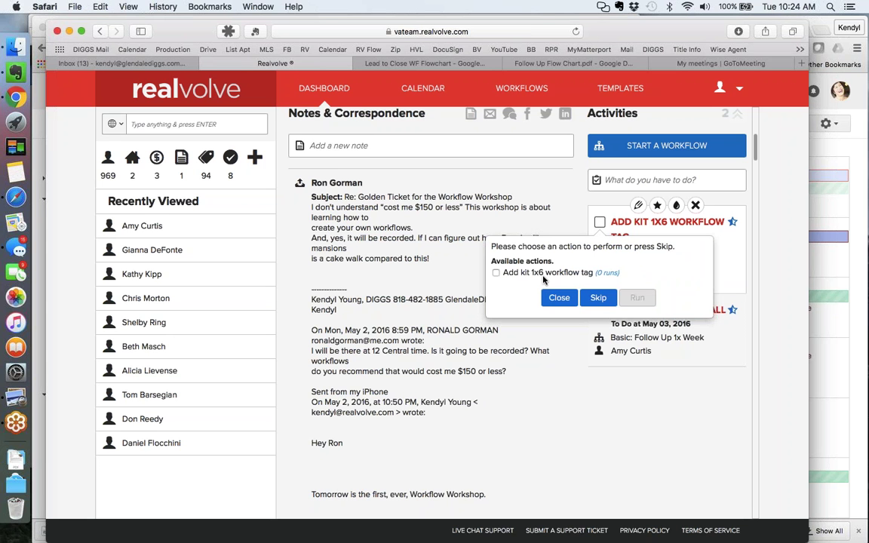
click(495, 273)
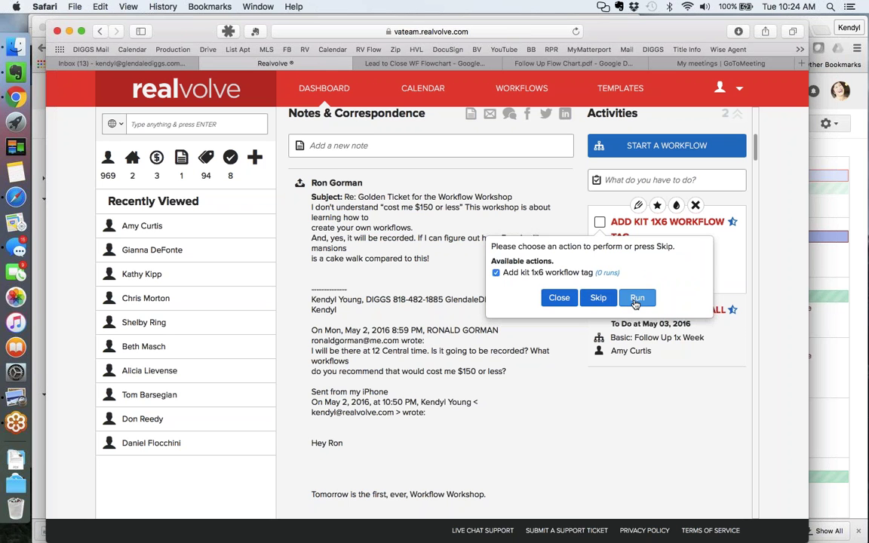
click(636, 299)
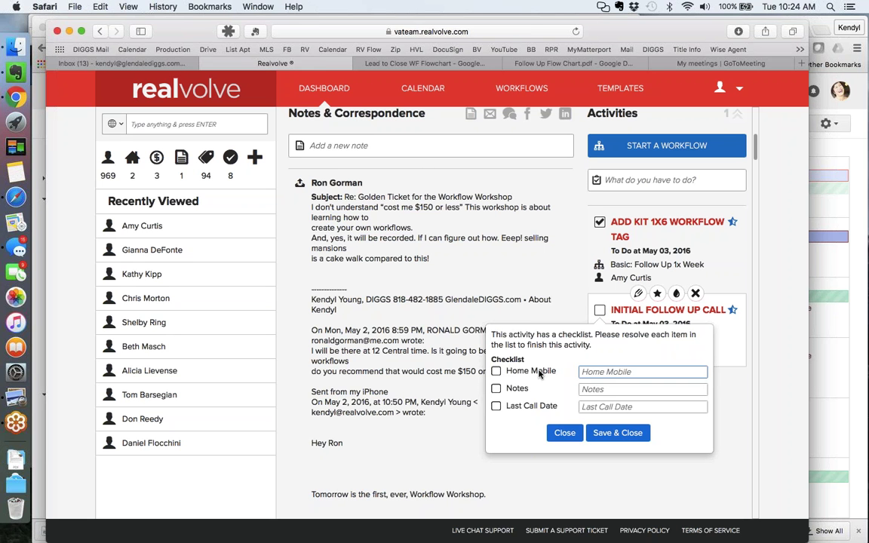
Enter the contact's home mobile number and the note 'need to get my downpayment. done 7 days.'
click(615, 371)
text(818-123-1234)
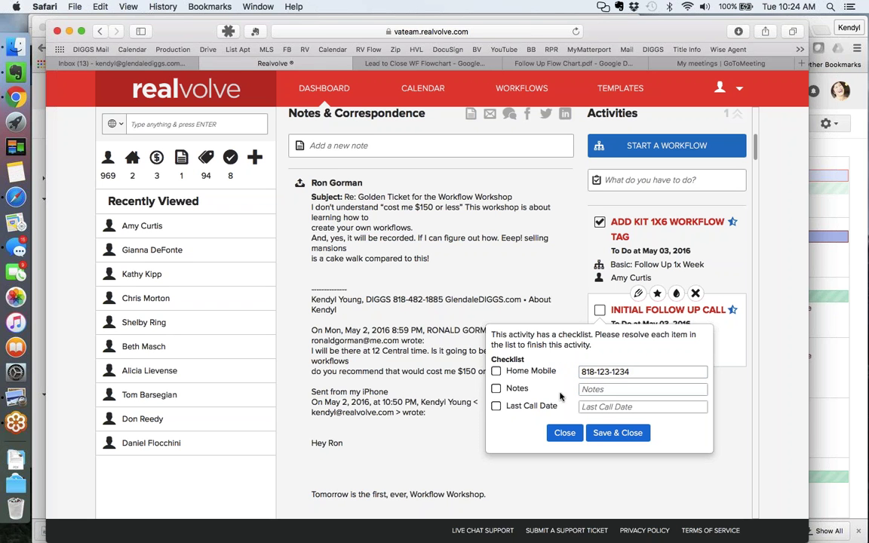
click(585, 389)
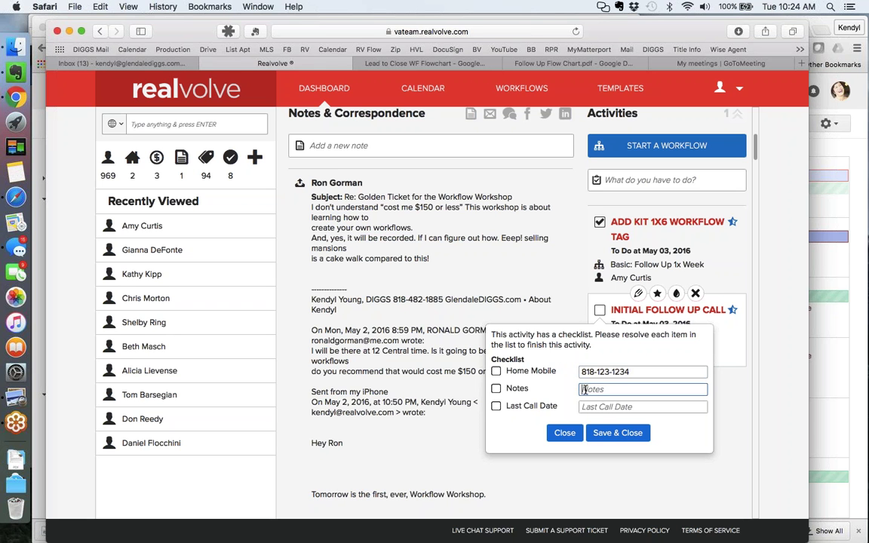
text(need to get my downp)
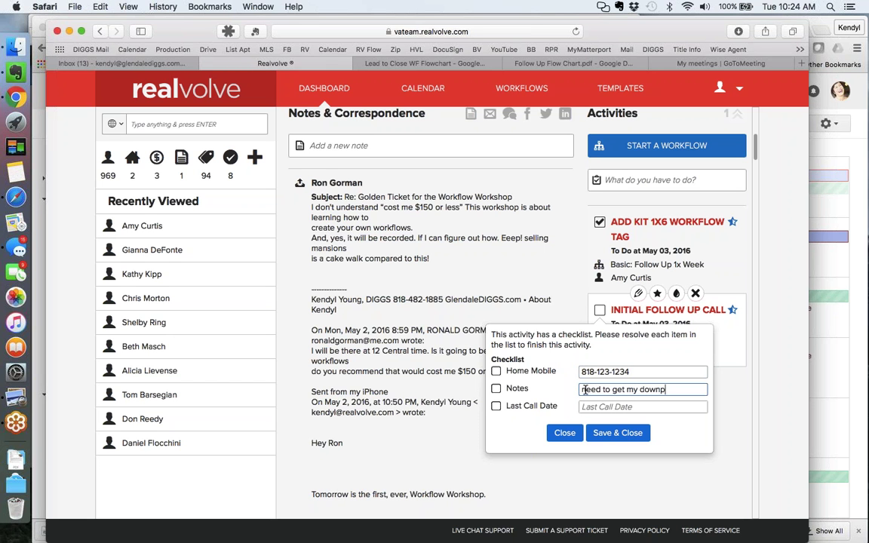
text(ayment. done 7 da)
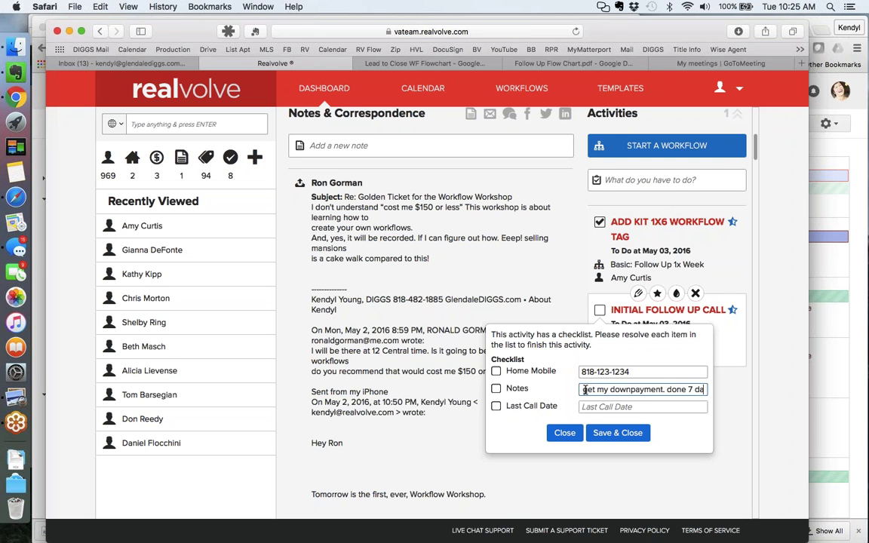
text(ys)
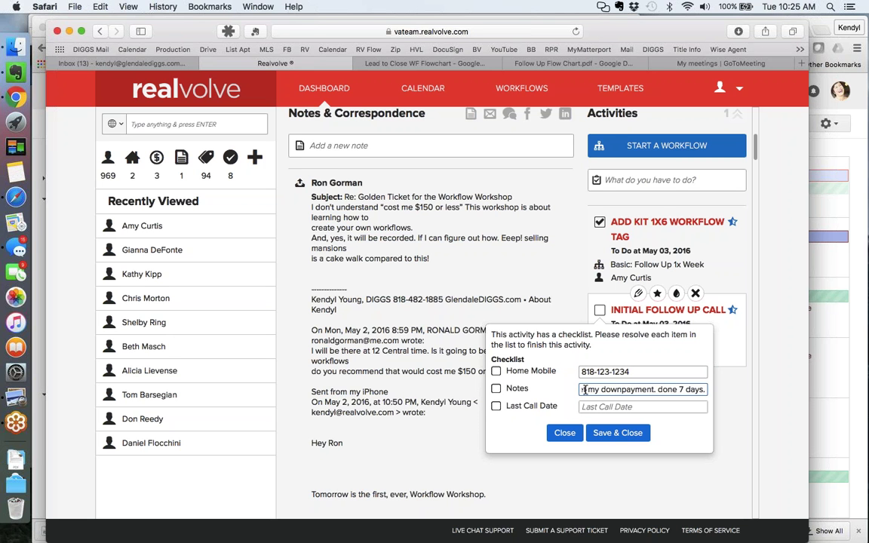
text(.)
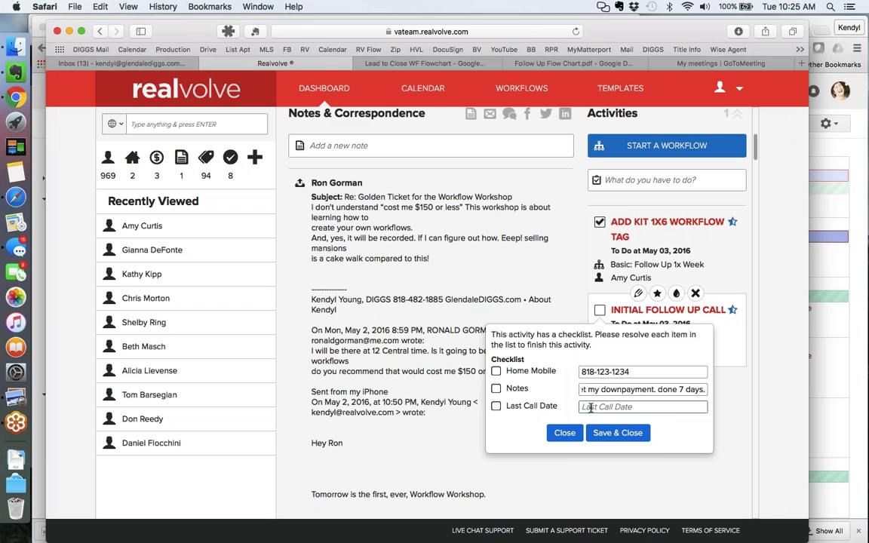
Set Last Call Date to today, May 03, 2016, and save the checklist
click(591, 407)
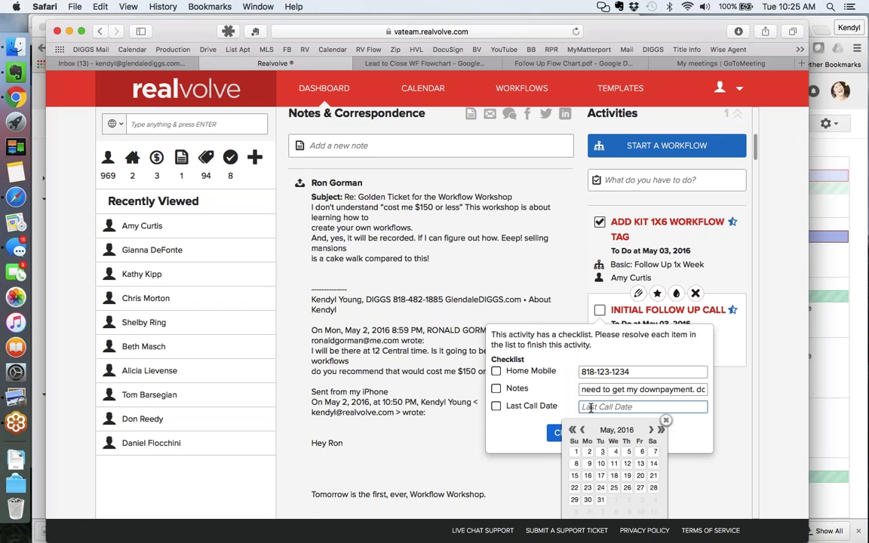
scroll(611, 445, down, 3)
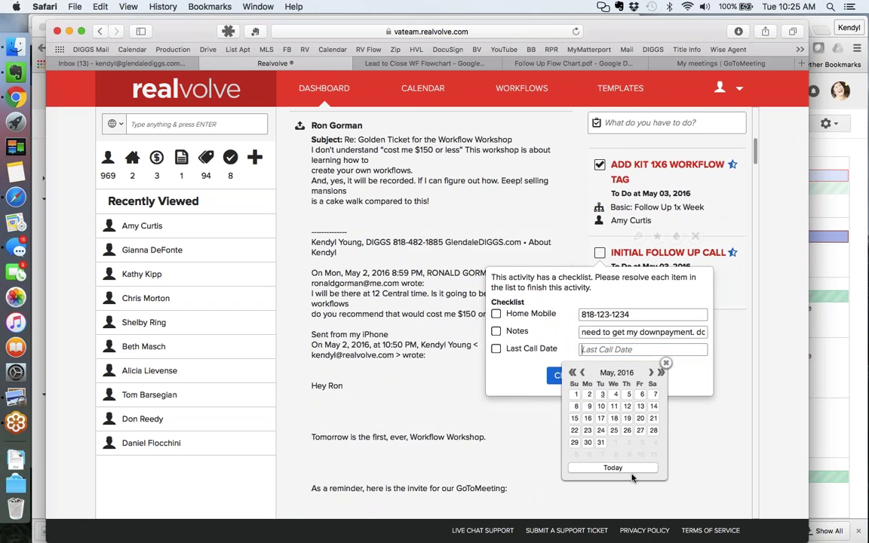
click(625, 469)
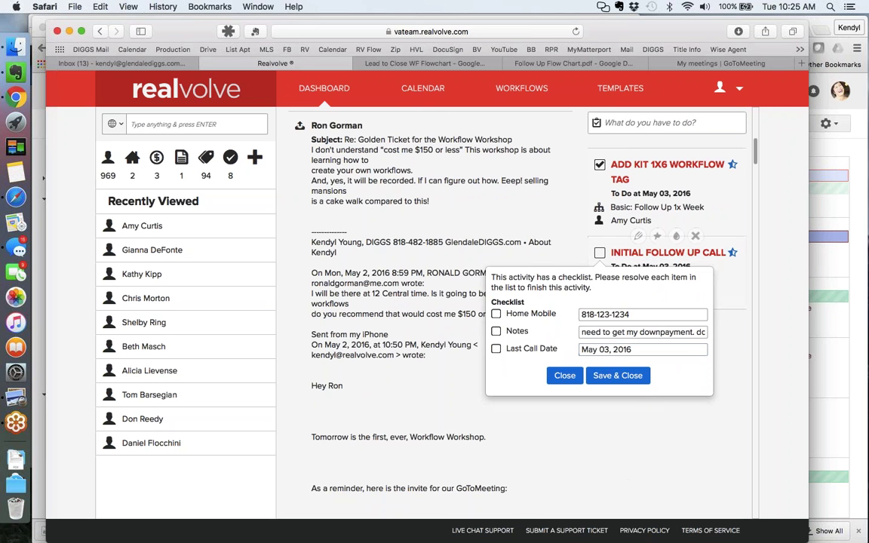
click(631, 383)
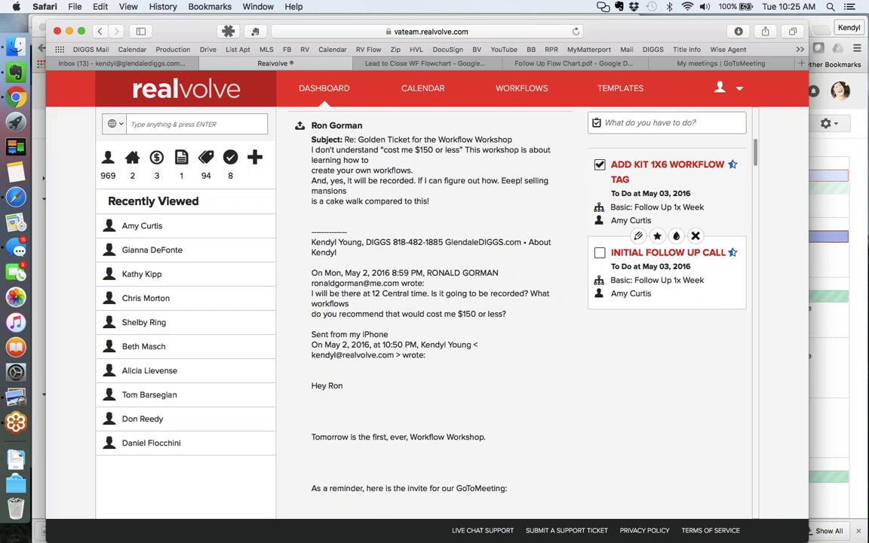
scroll(549, 272, up, 5)
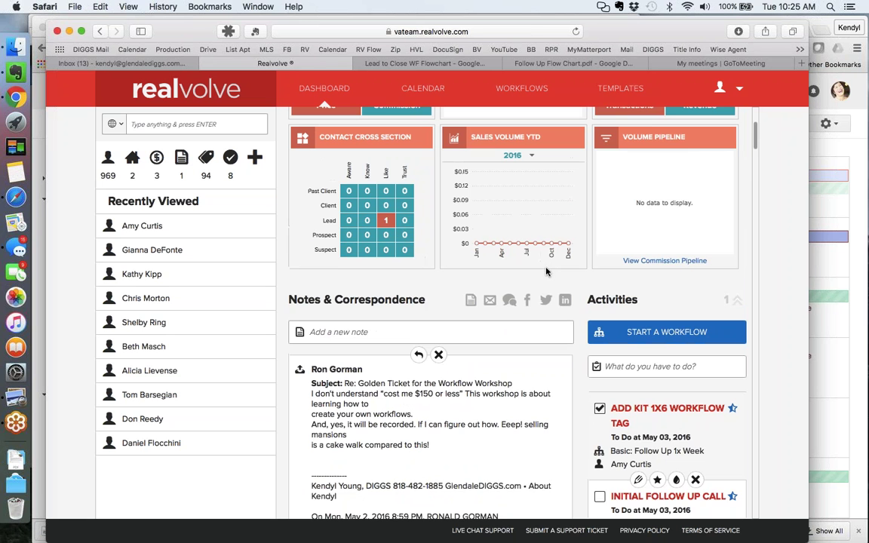
Open the contact's record from Recently Viewed and list her activities, including Call 1x Week on May 10, 2016
click(128, 225)
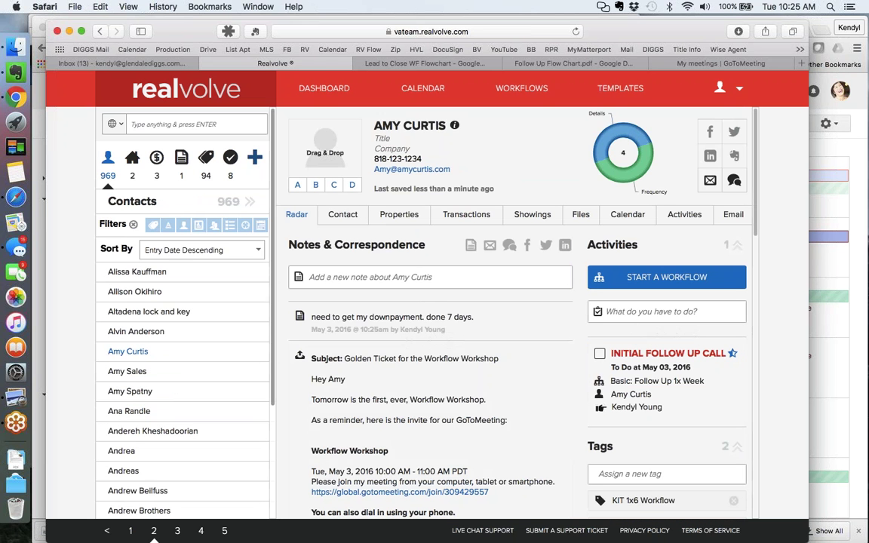
scroll(521, 309, down, 2)
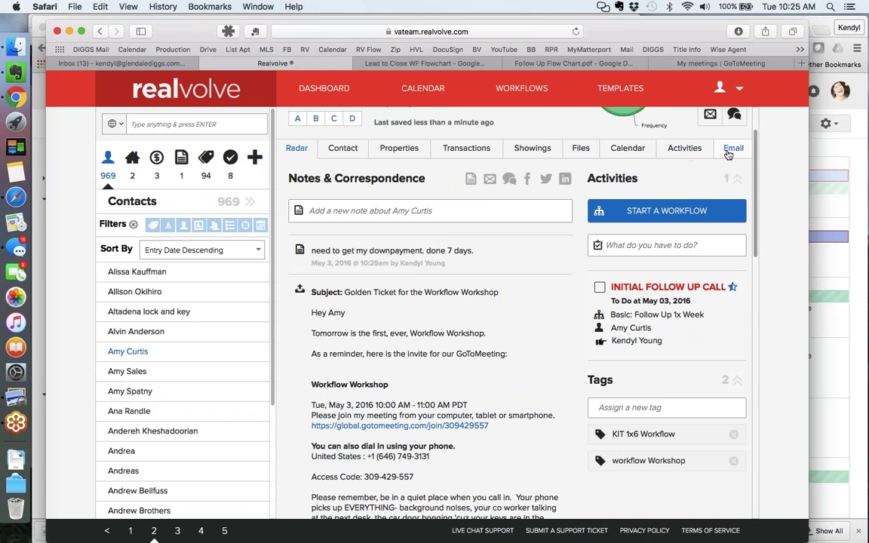
click(687, 151)
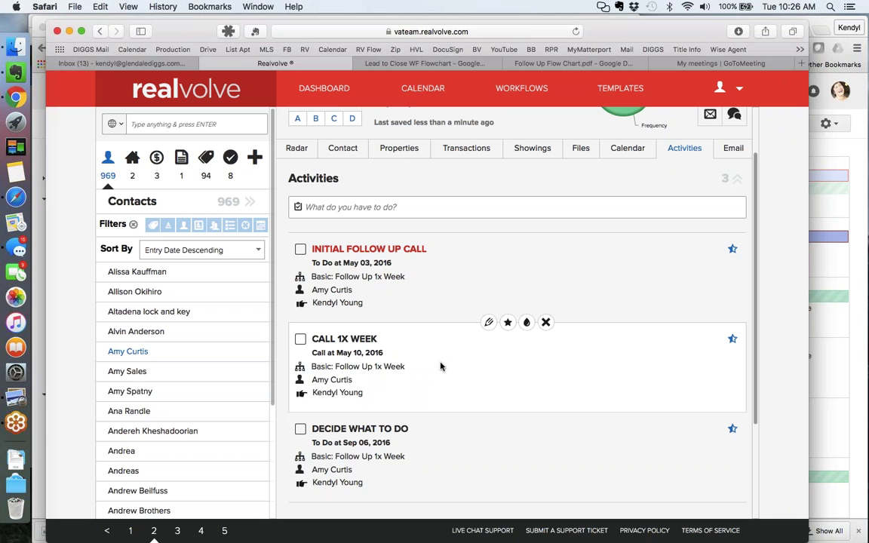
Tick the CALL 1X WEEK task and set its Last Call Date to May 10, 2016
click(301, 341)
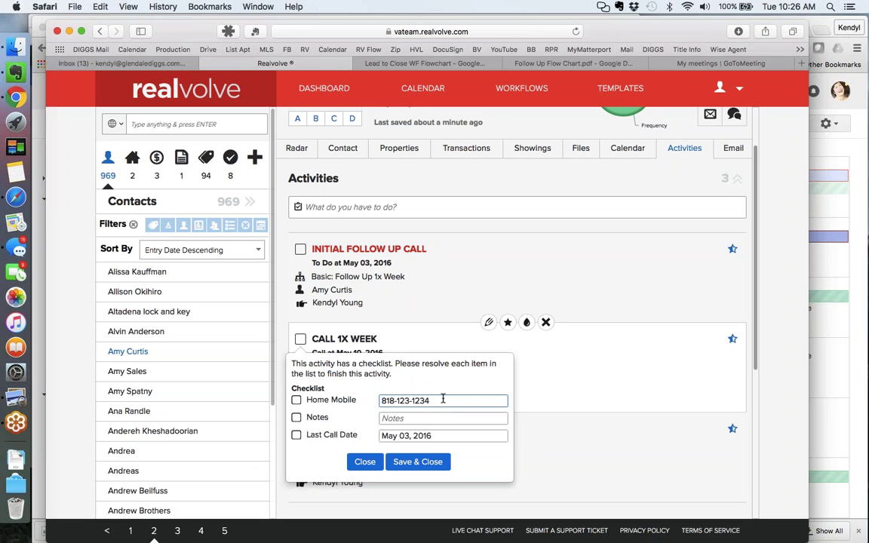
click(443, 402)
click(397, 436)
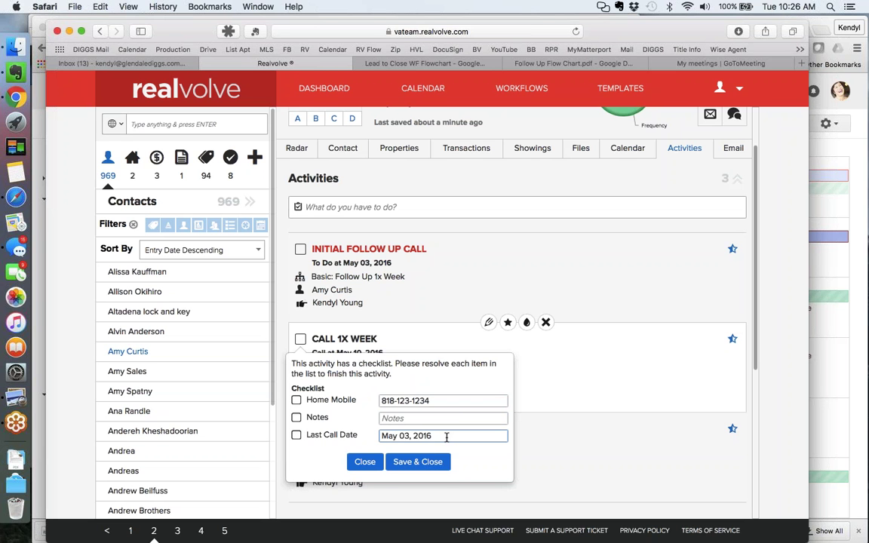
click(446, 437)
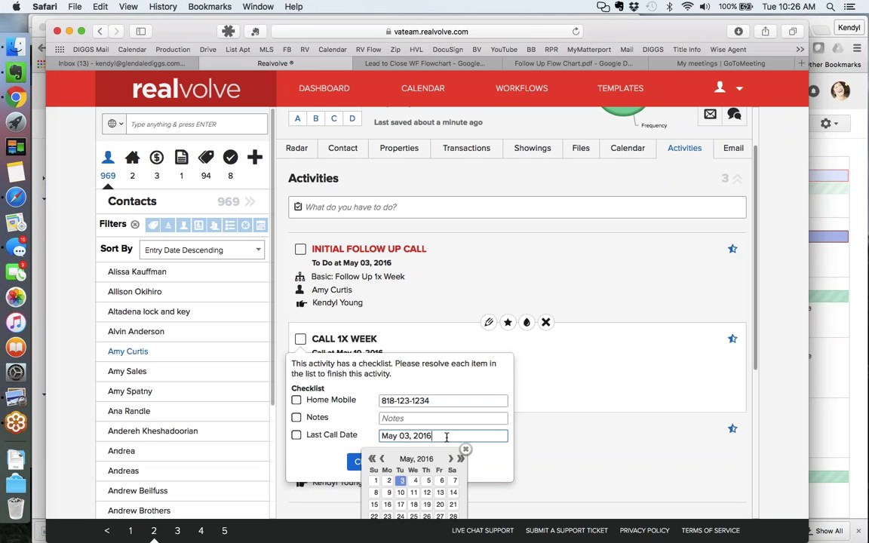
scroll(423, 430, down, 3)
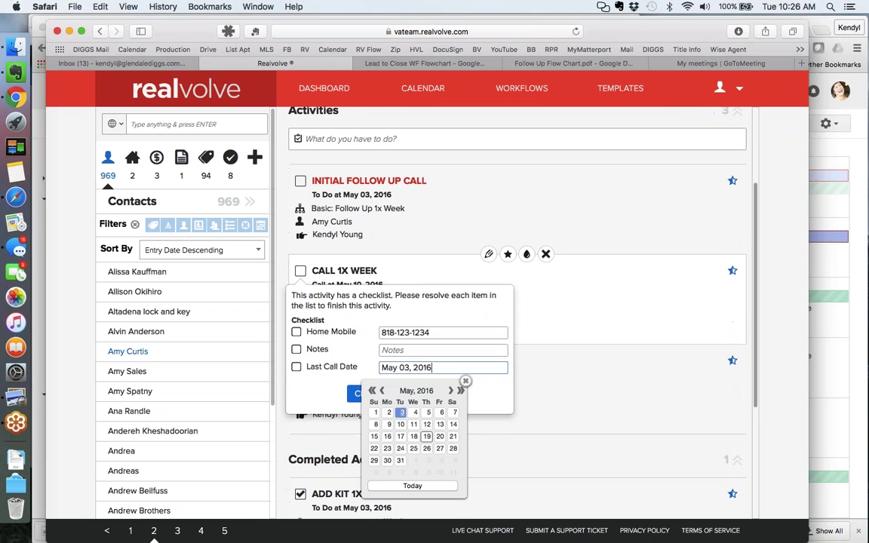
click(401, 422)
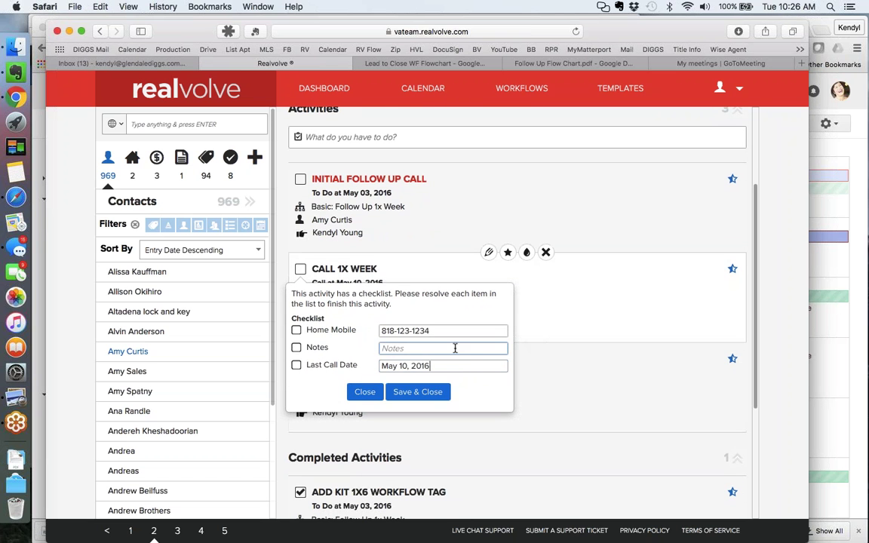
Enter the checklist note 'make some notes' and save the checklist
click(404, 348)
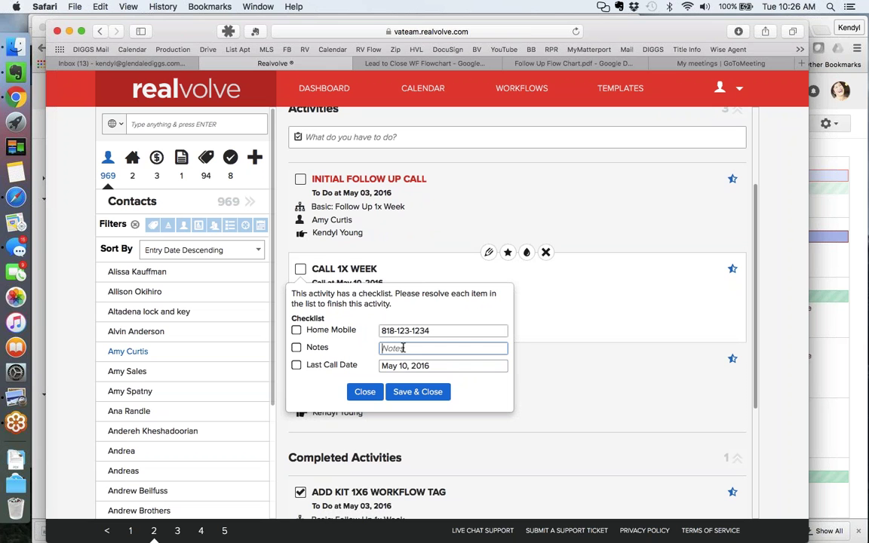
text(make some notes)
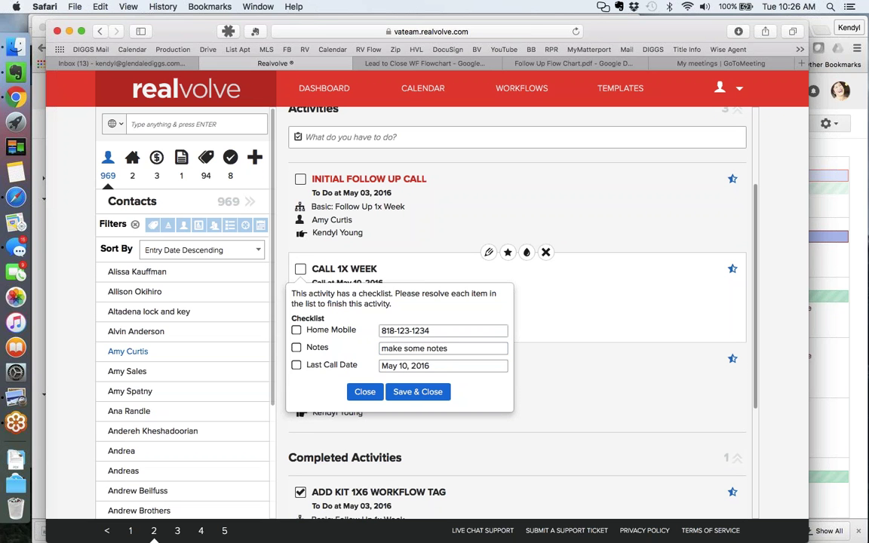
click(417, 393)
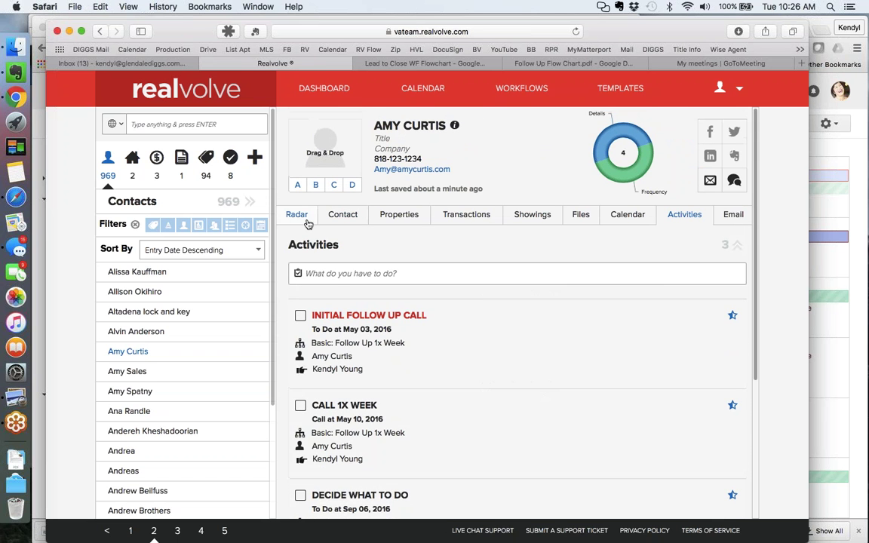
Check both logged notes on the contact's Radar overview, then switch to the Follow Up Flow Chart.pdf
click(296, 216)
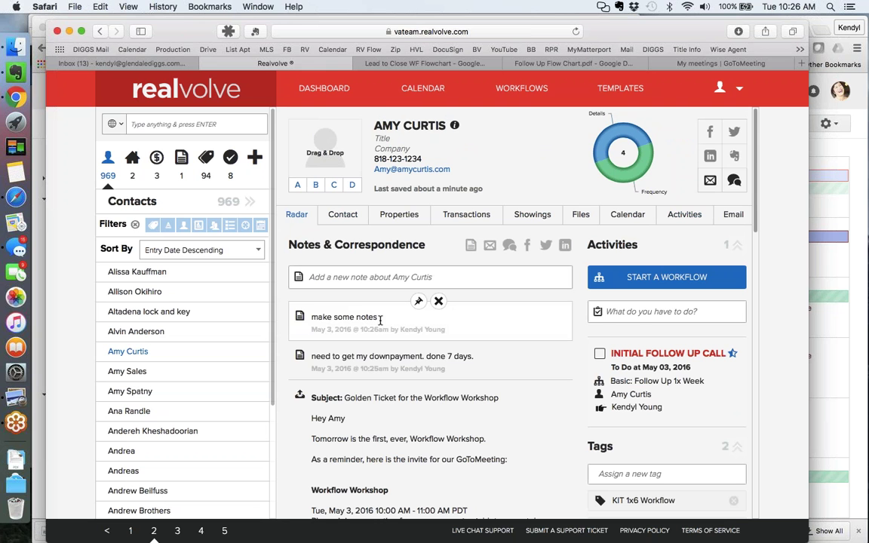
click(556, 65)
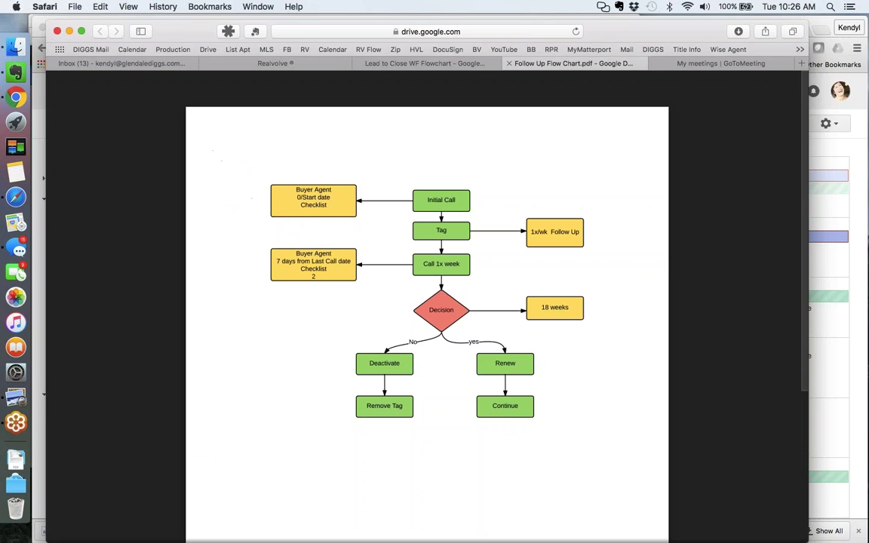
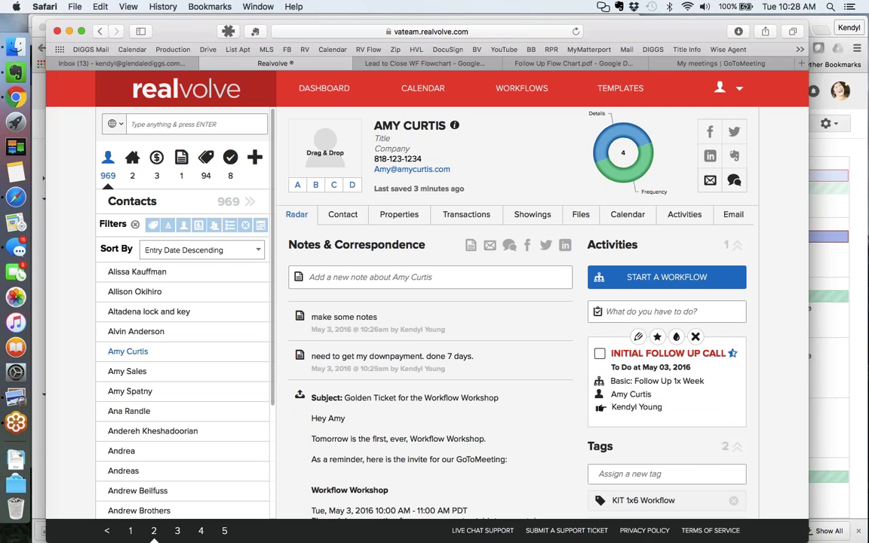
On the dashboard, view the initial follow-up call's checklist, then go to Workflows
click(312, 89)
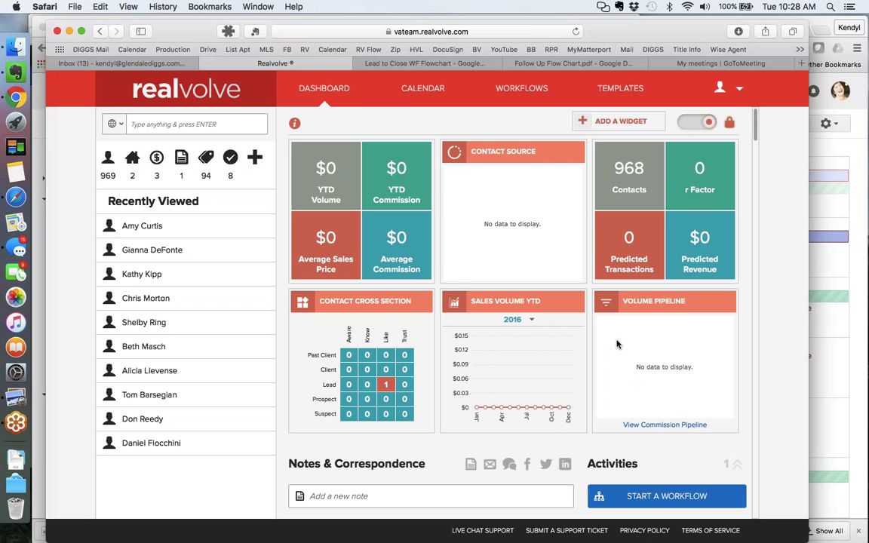
scroll(617, 344, down, 10)
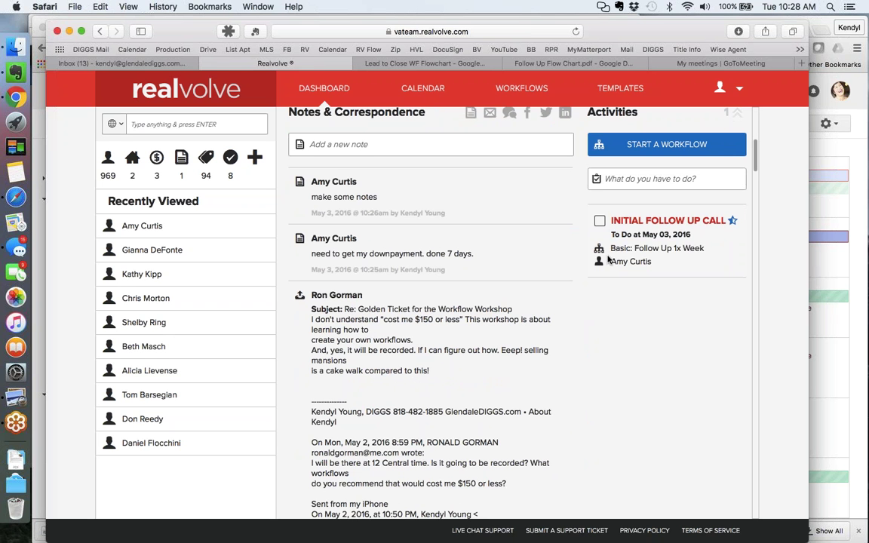
click(600, 222)
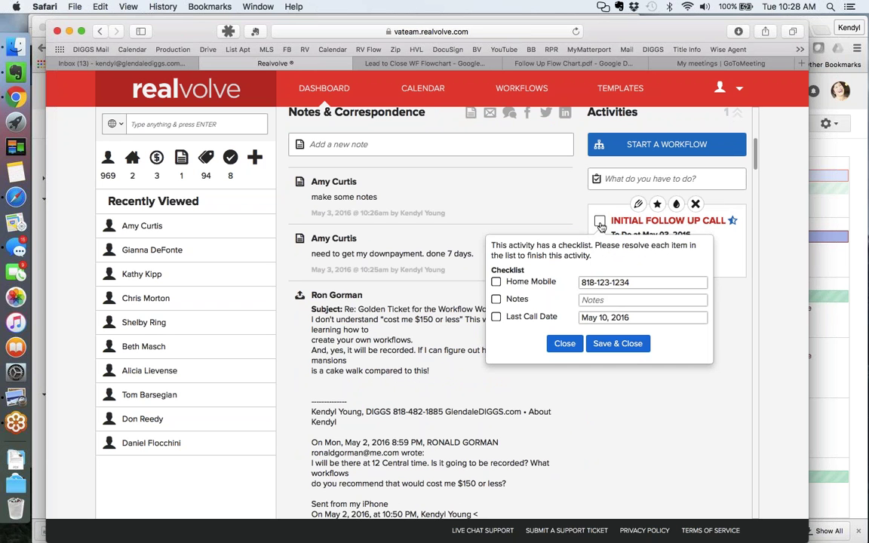
click(532, 94)
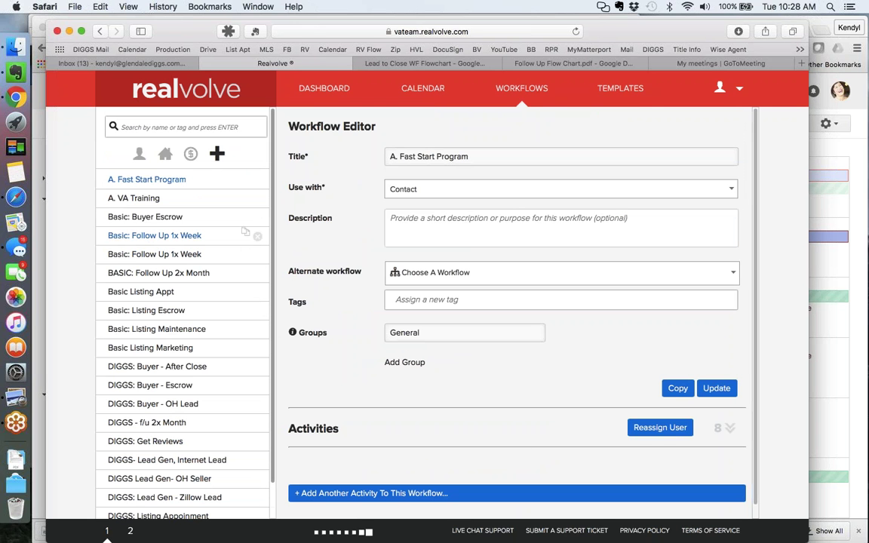
Open the Initial Follow Up call activity in the Basic: Follow Up 1x Week workflow
click(181, 236)
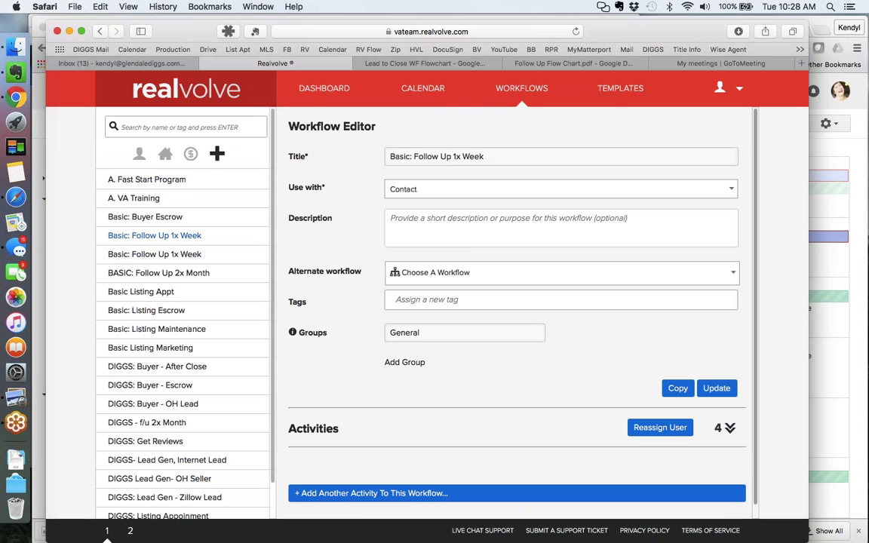
click(730, 429)
scroll(373, 366, down, 4)
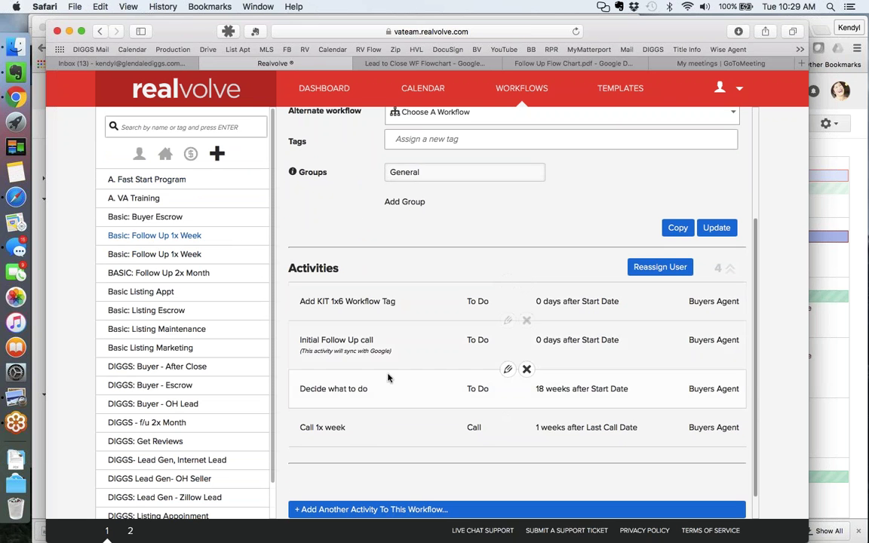
click(508, 323)
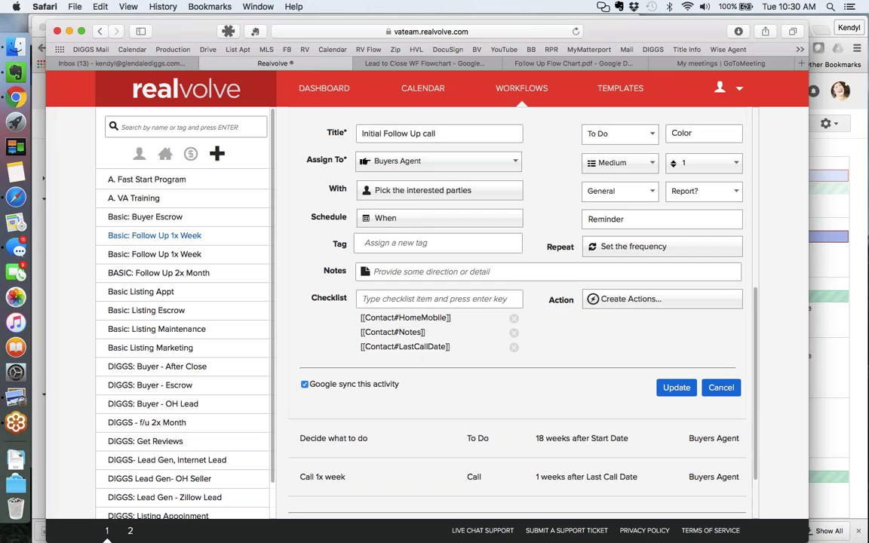
Look over the activity's notes field, then switch to the Evernote desktop space
click(468, 272)
click(557, 185)
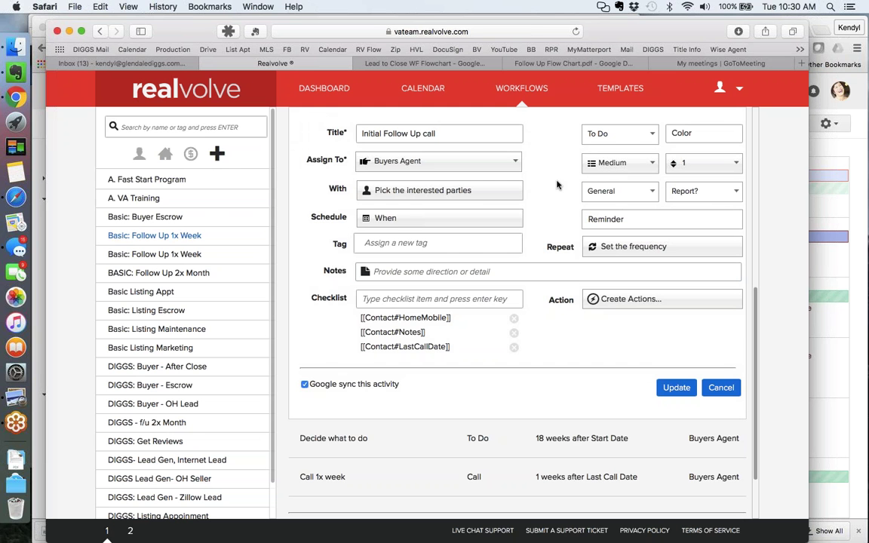
key(ctrl+Right)
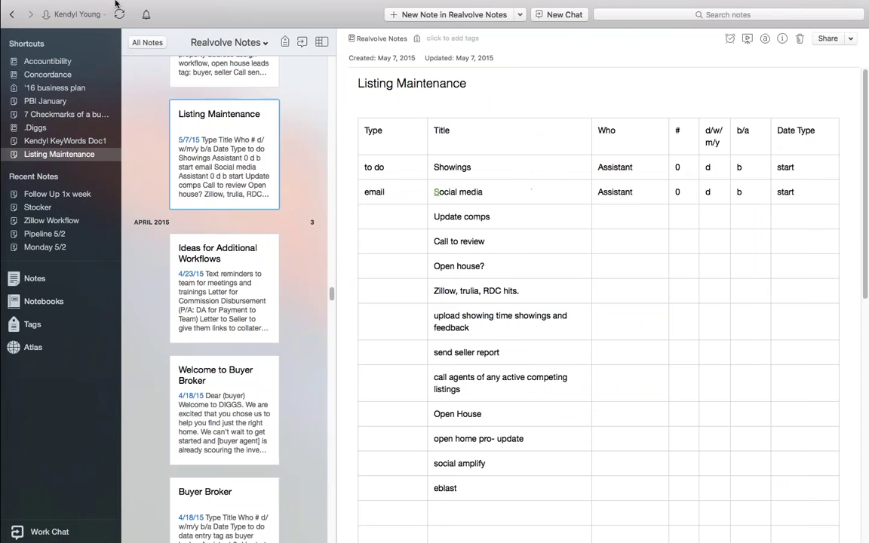
Scroll through the note list and open the WorkflowTutorial 6:1 note
scroll(220, 269, down, 10)
scroll(221, 270, up, 20)
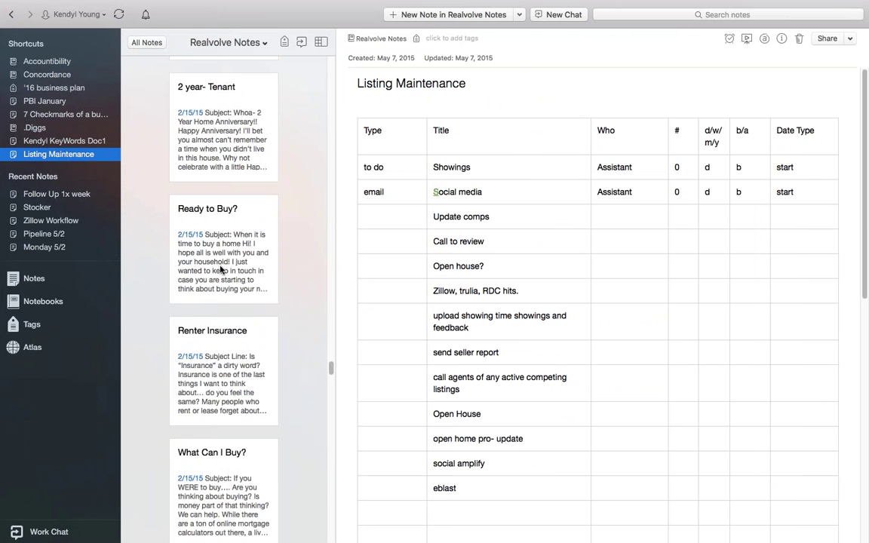
scroll(220, 269, up, 15)
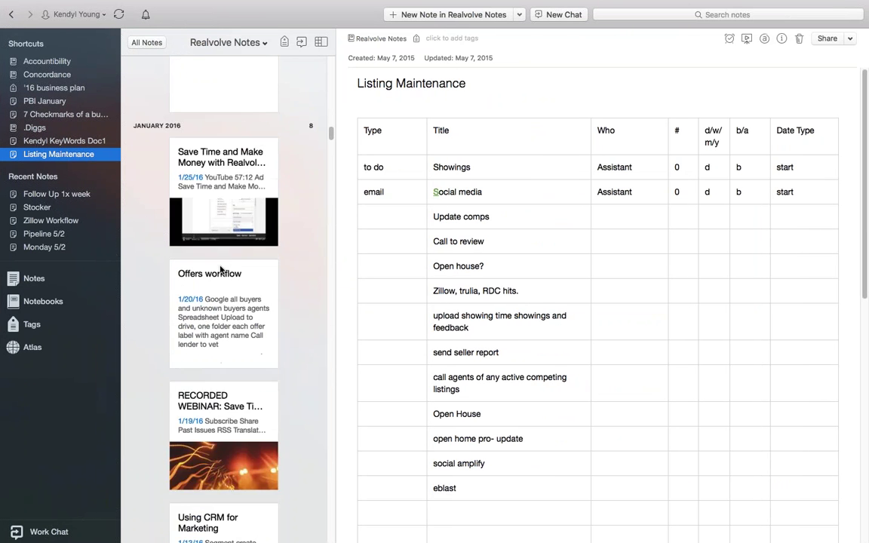
scroll(221, 270, up, 10)
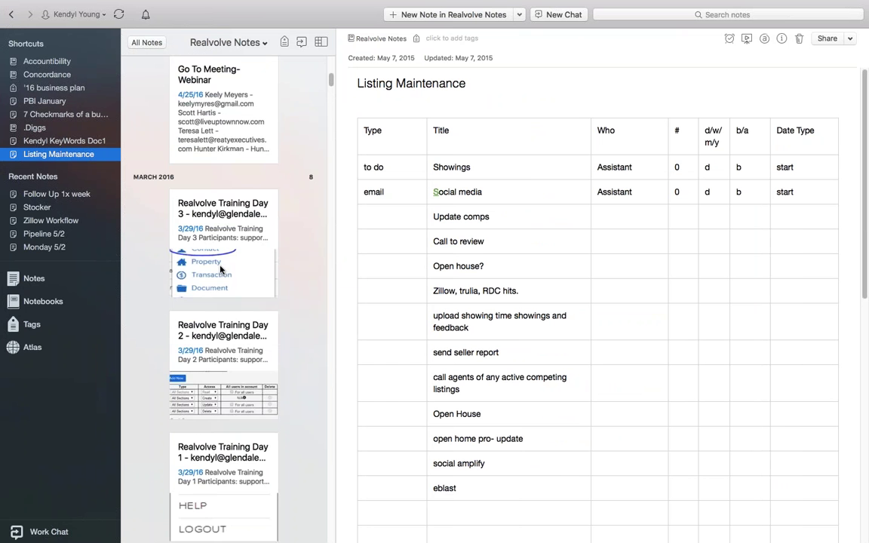
scroll(220, 269, up, 3)
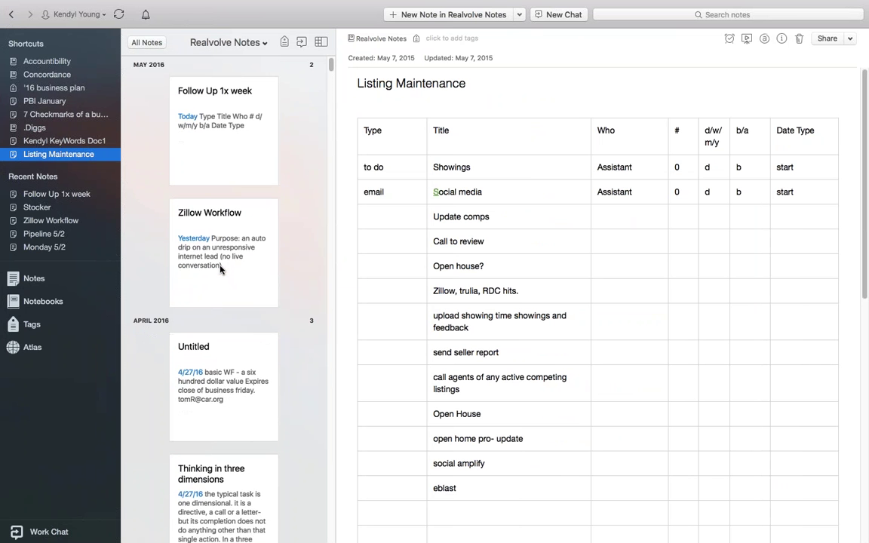
scroll(220, 269, down, 10)
scroll(220, 270, down, 15)
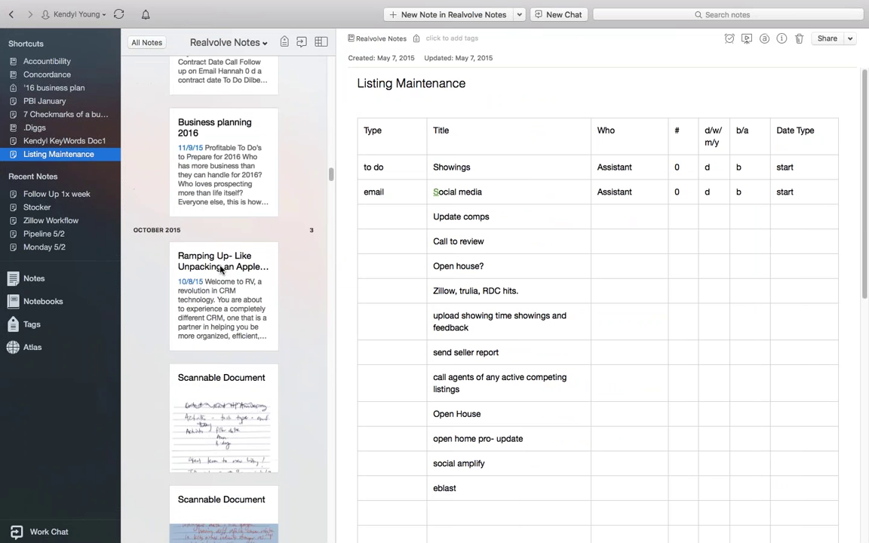
scroll(221, 270, up, 6)
scroll(221, 270, up, 3)
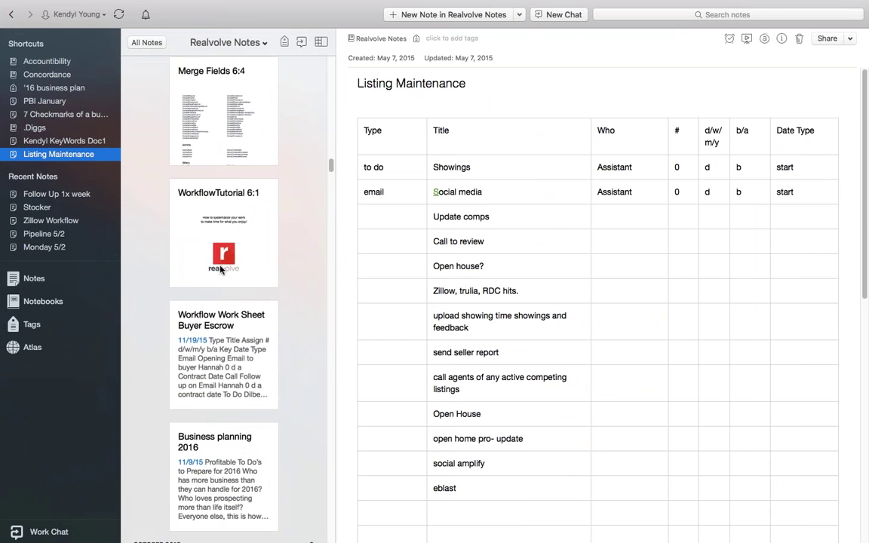
click(222, 256)
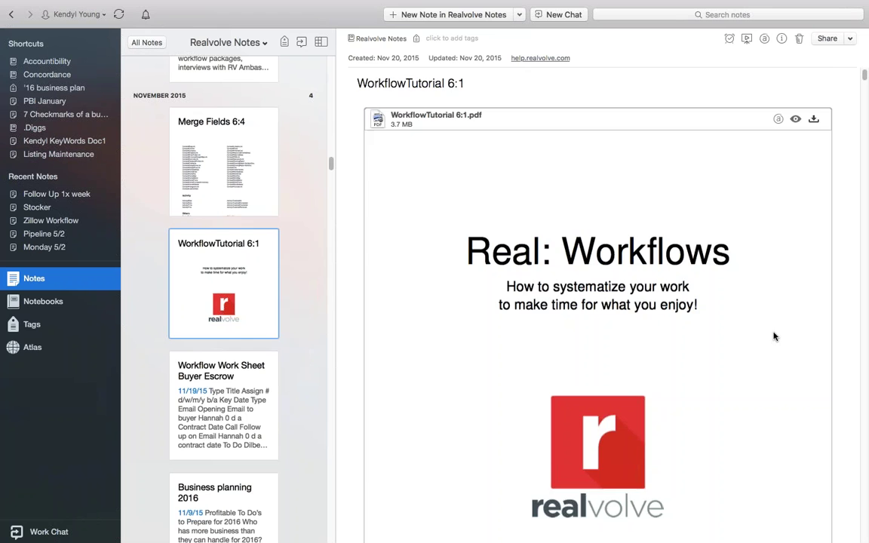
Browse the tutorial PDF, then open the Merge Fields 6:4 note
scroll(775, 336, down, 15)
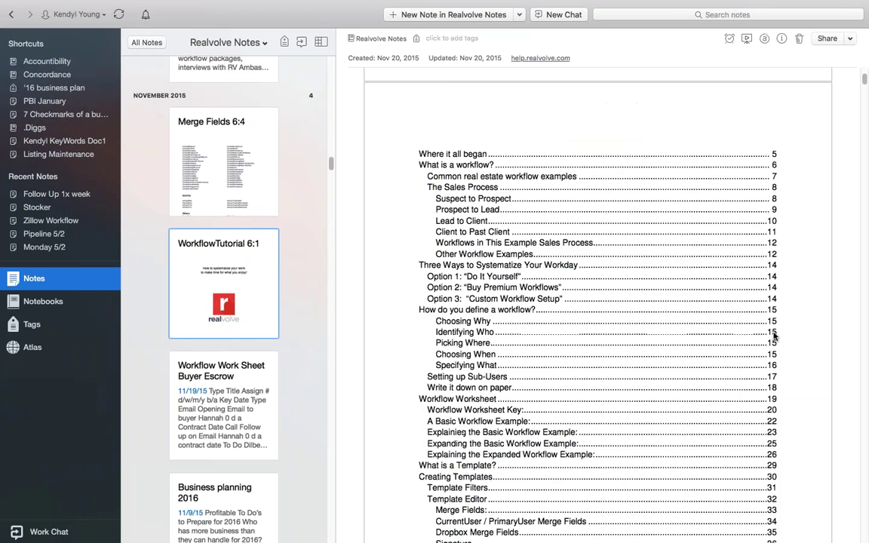
scroll(774, 337, down, 20)
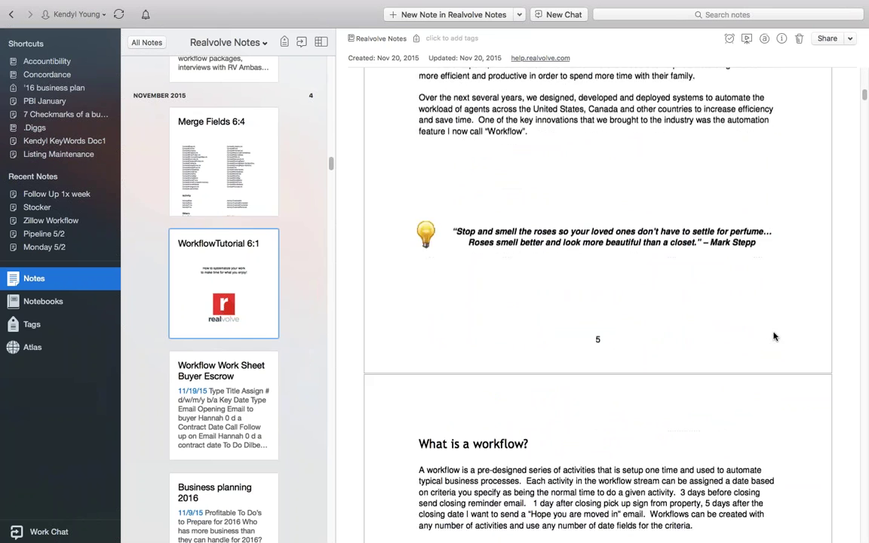
scroll(755, 336, up, 1)
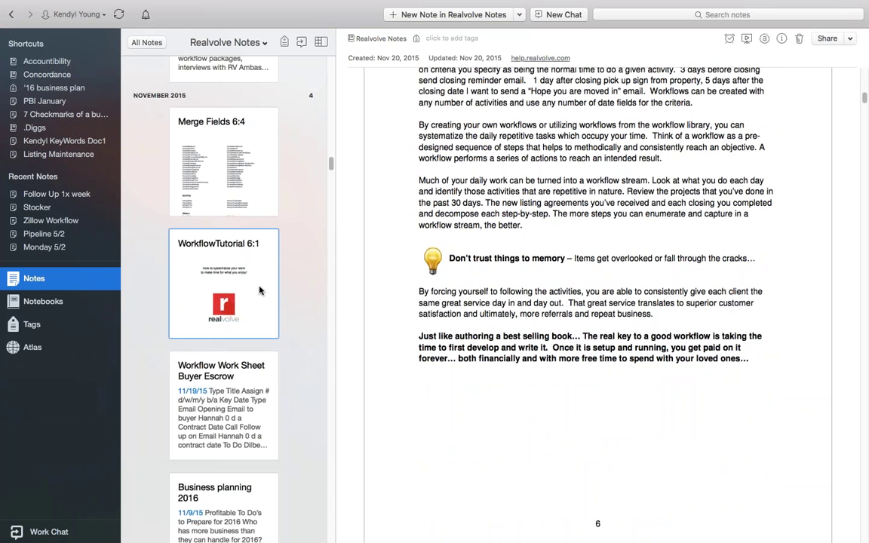
scroll(541, 273, up, 5)
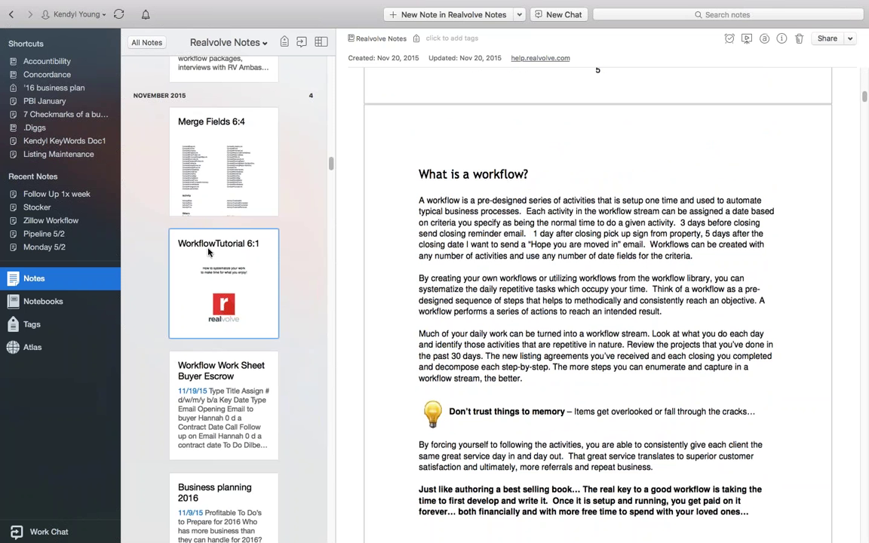
click(219, 186)
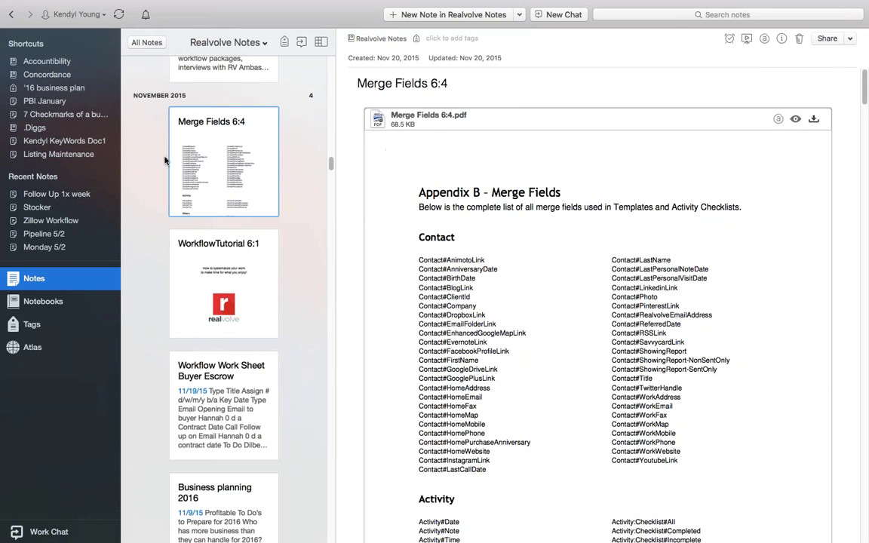
scroll(604, 357, down, 5)
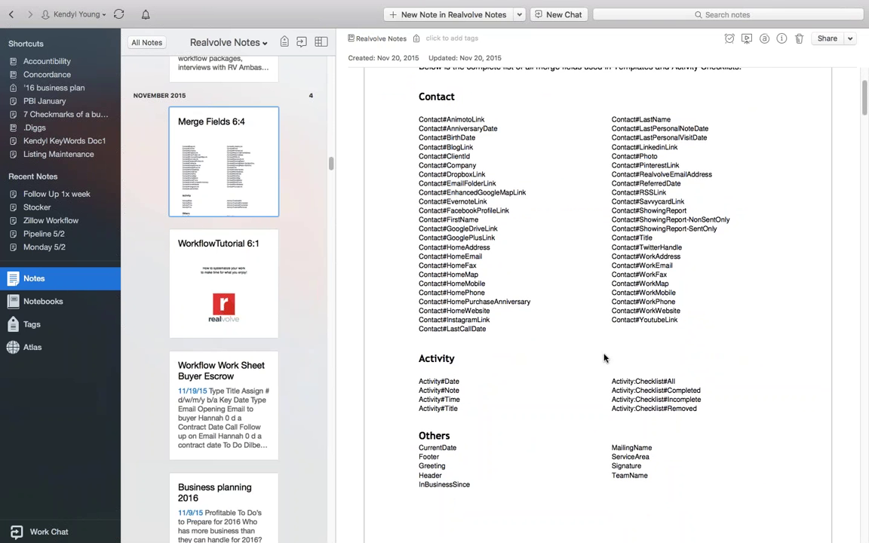
scroll(604, 358, up, 1)
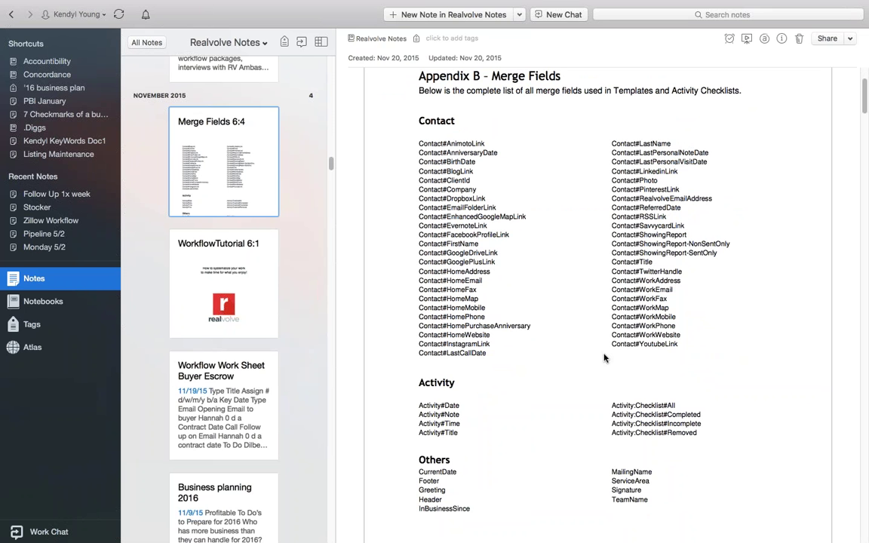
scroll(604, 357, down, 1)
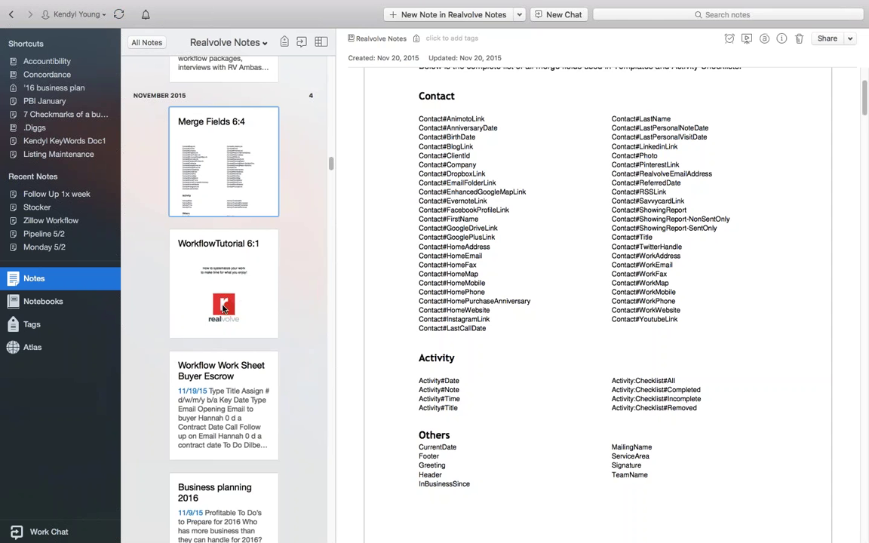
scroll(538, 256, down, 3)
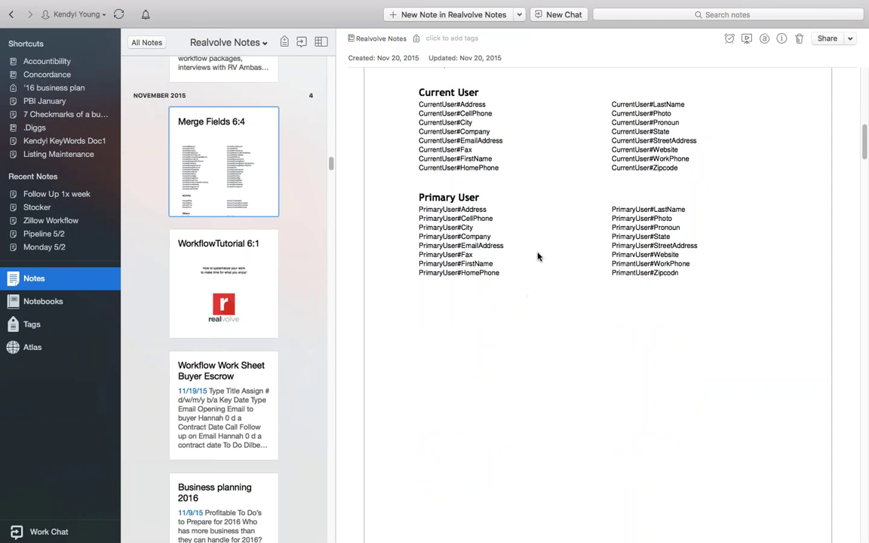
scroll(538, 255, up, 5)
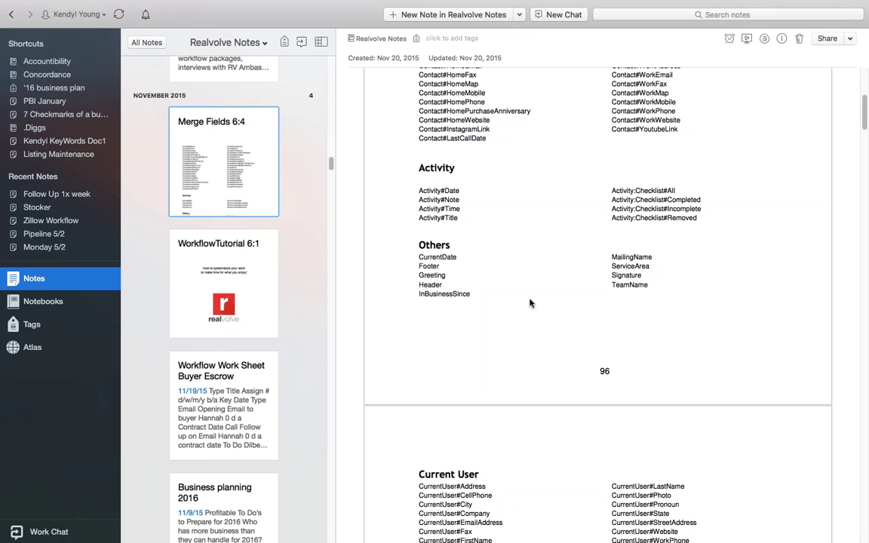
scroll(483, 251, up, 3)
scroll(484, 250, down, 5)
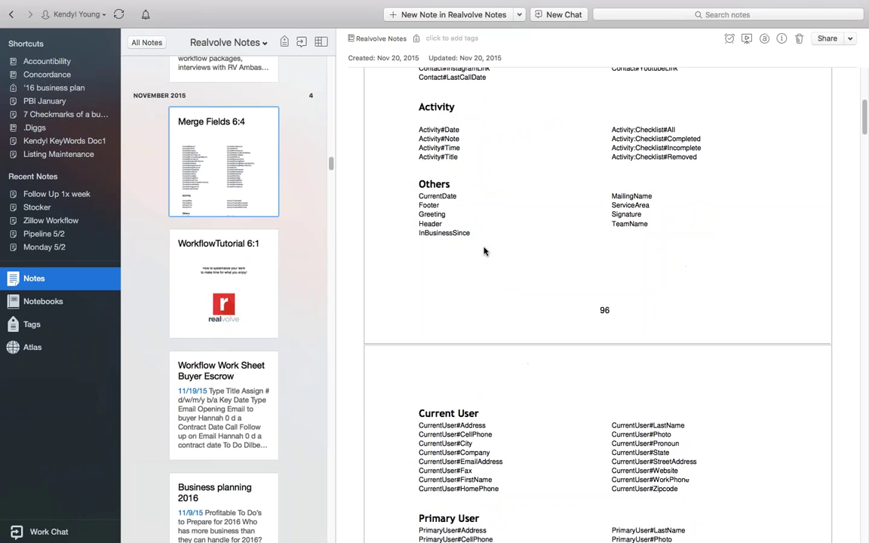
key(ctrl+Left)
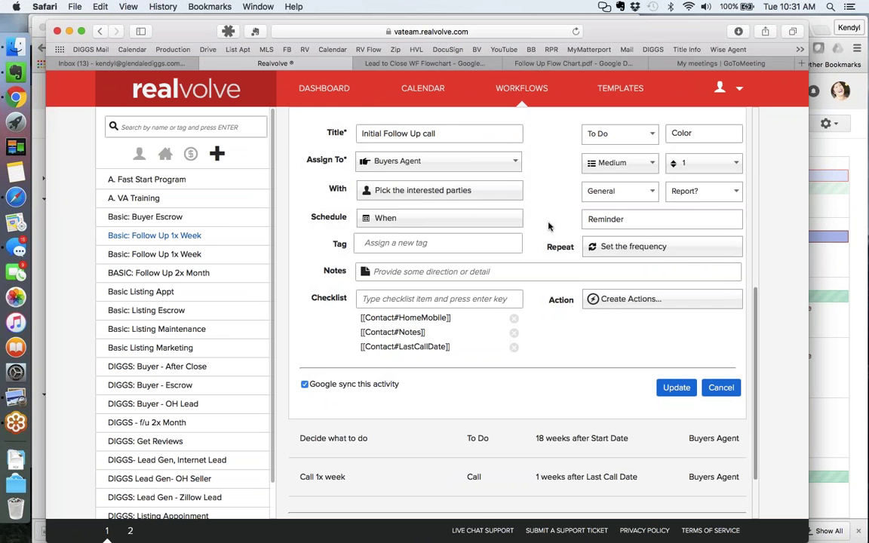
key(ctrl+Right)
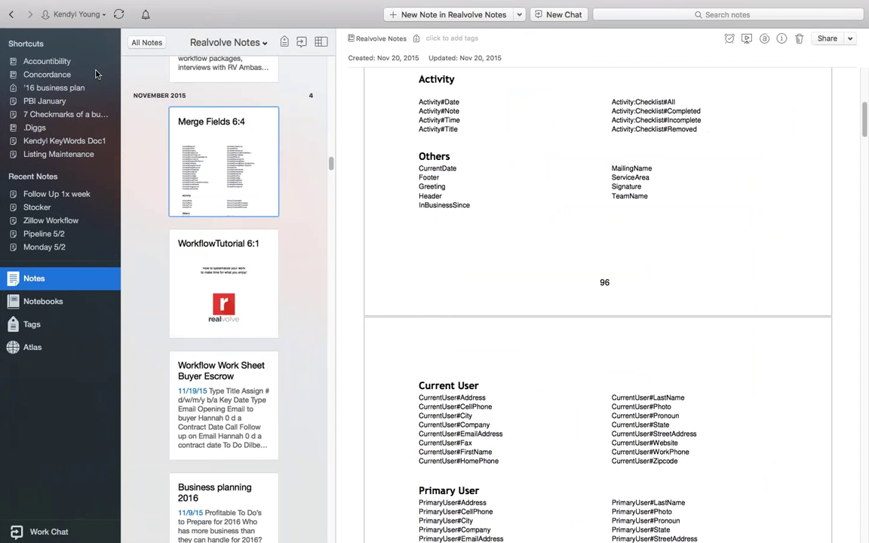
Open the Listing Maintenance note from the sidebar shortcut
click(67, 154)
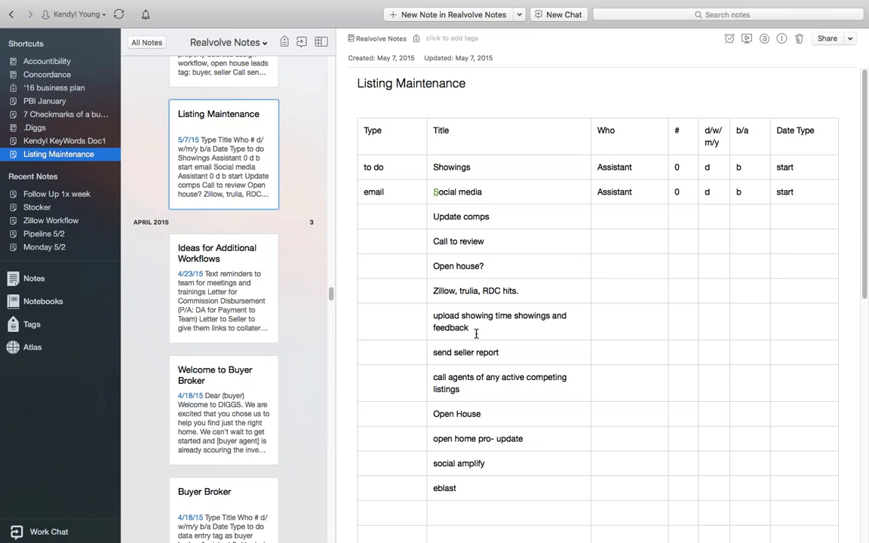
Enter 'listing agent' as Who for Update comps and Call to review, and 'Marketing g' for Open house?
click(628, 216)
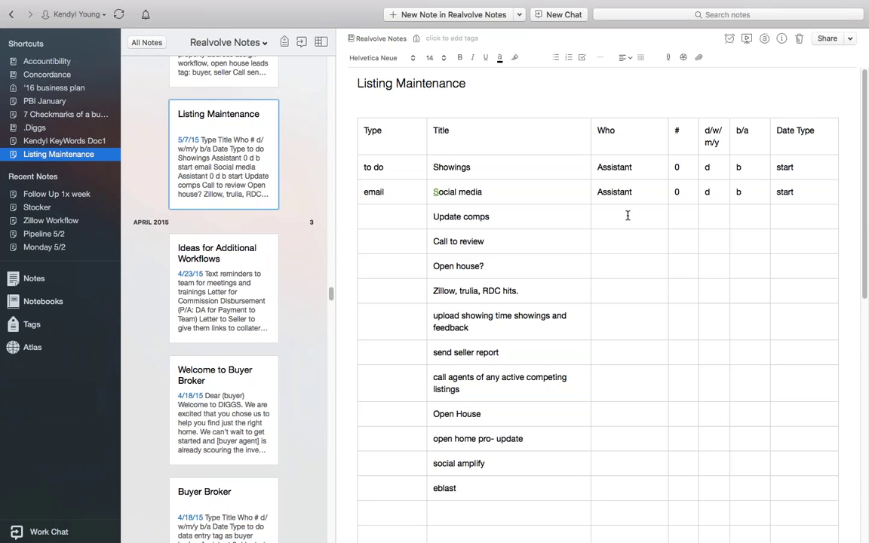
text(listing agent)
click(630, 242)
text(lis)
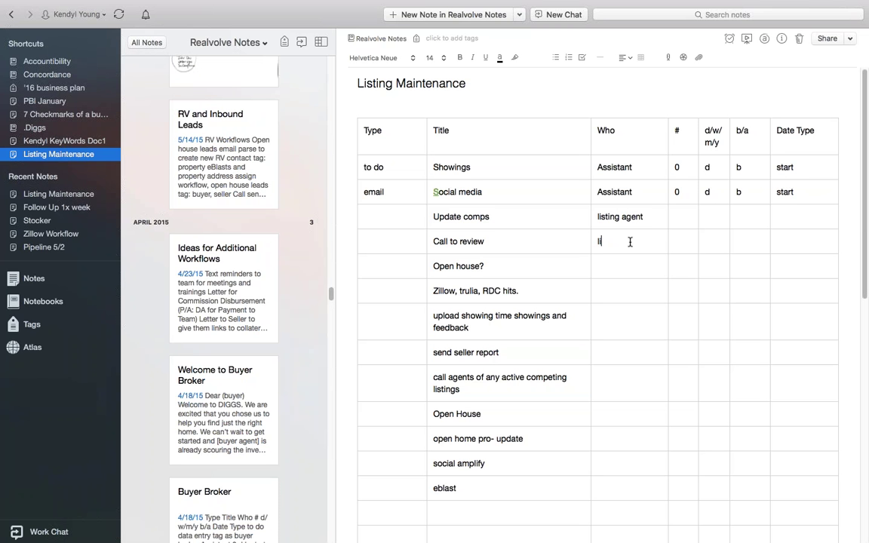
text(iting agent)
click(622, 268)
text(Marke)
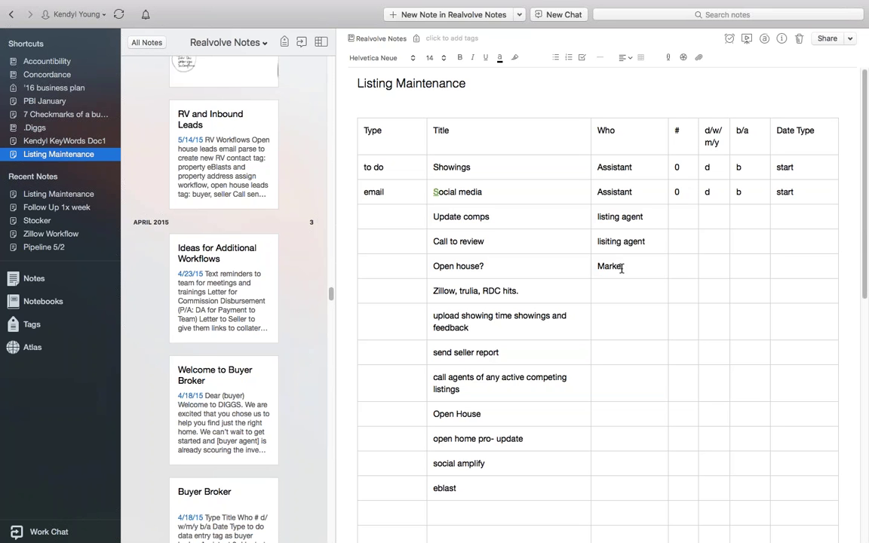
text(ting g)
Enter 'marketing gal' as Who for the Zillow and upload showing time rows
click(621, 284)
text(marketing gal)
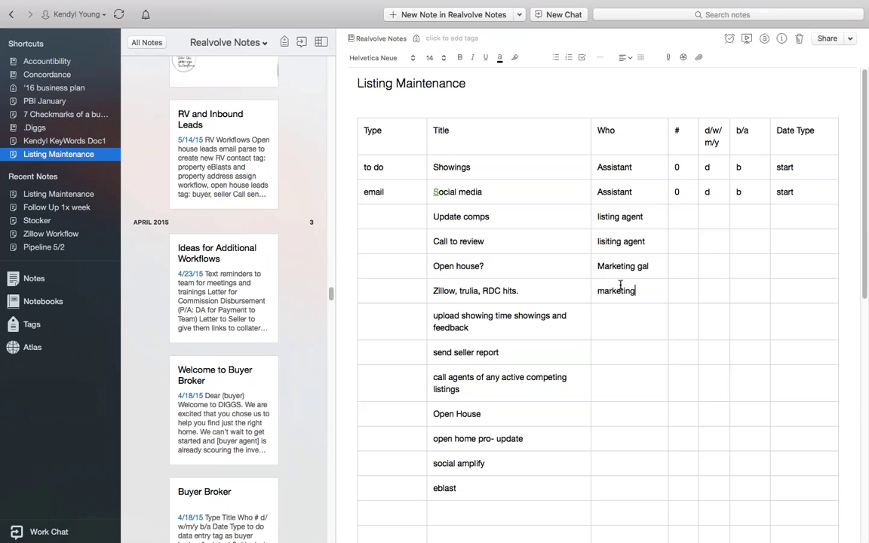
click(619, 330)
text(marketing gal)
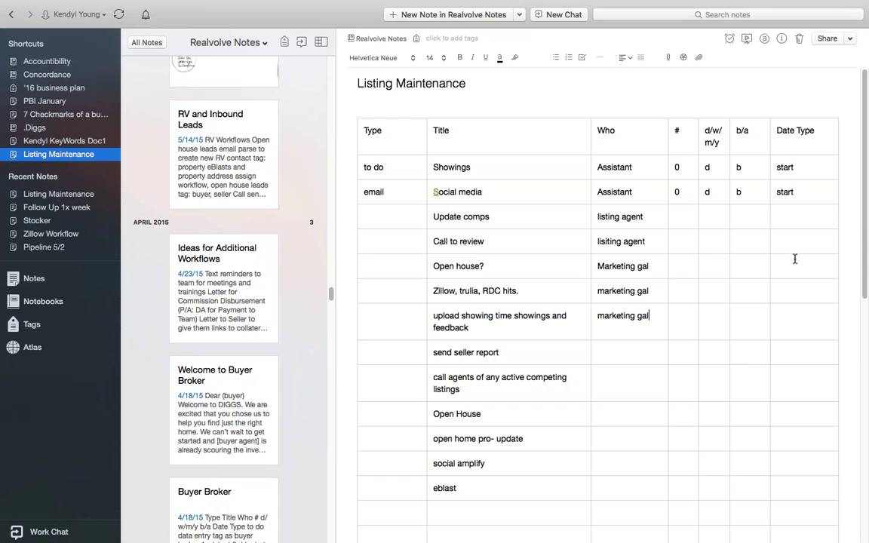
click(789, 281)
click(789, 260)
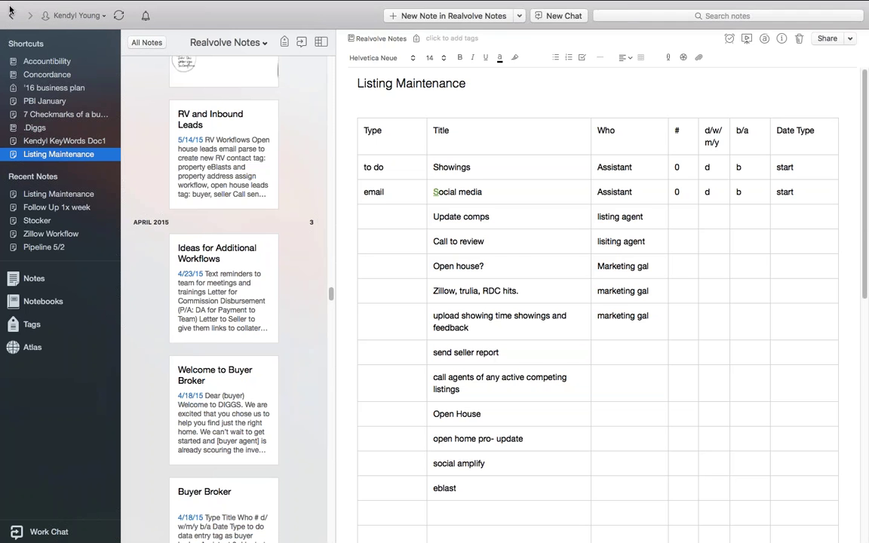
Go back to Merge Fields 6:4 and scroll its PDF down to the Date Fields page
click(11, 38)
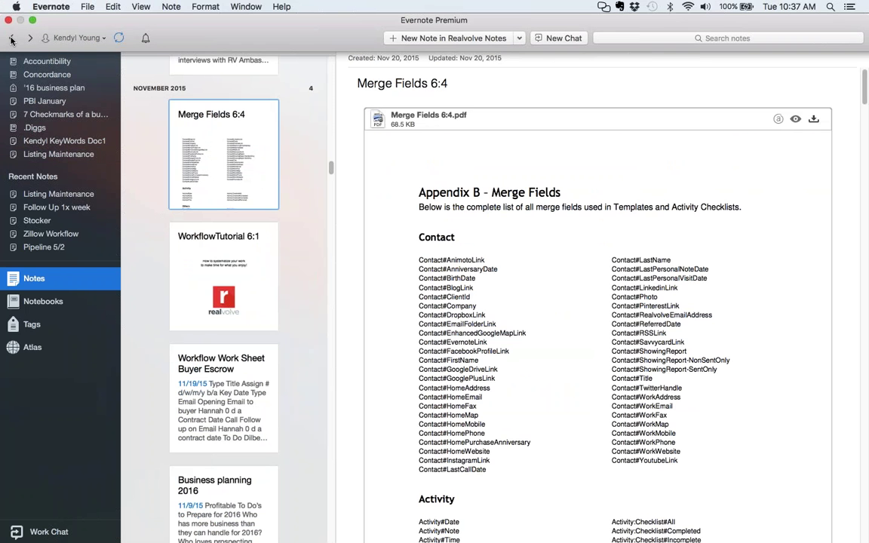
scroll(560, 361, down, 10)
scroll(559, 360, down, 15)
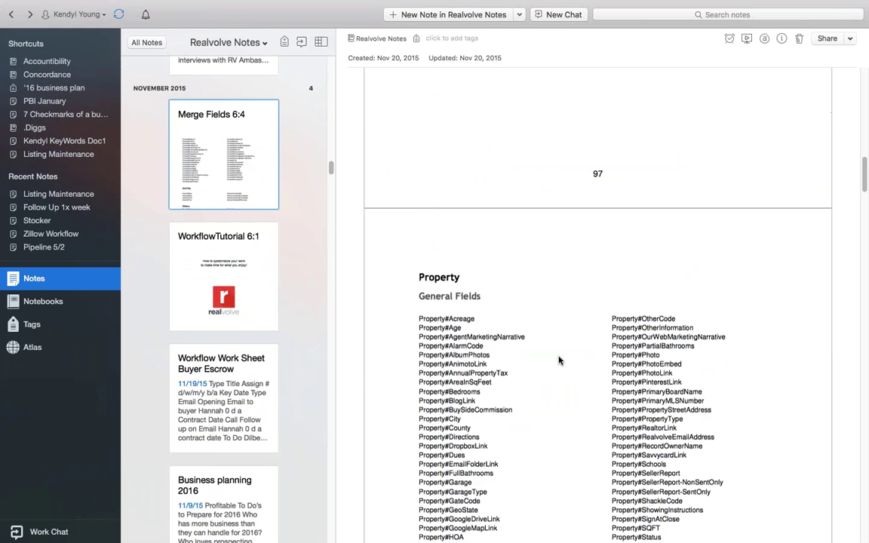
scroll(559, 361, down, 5)
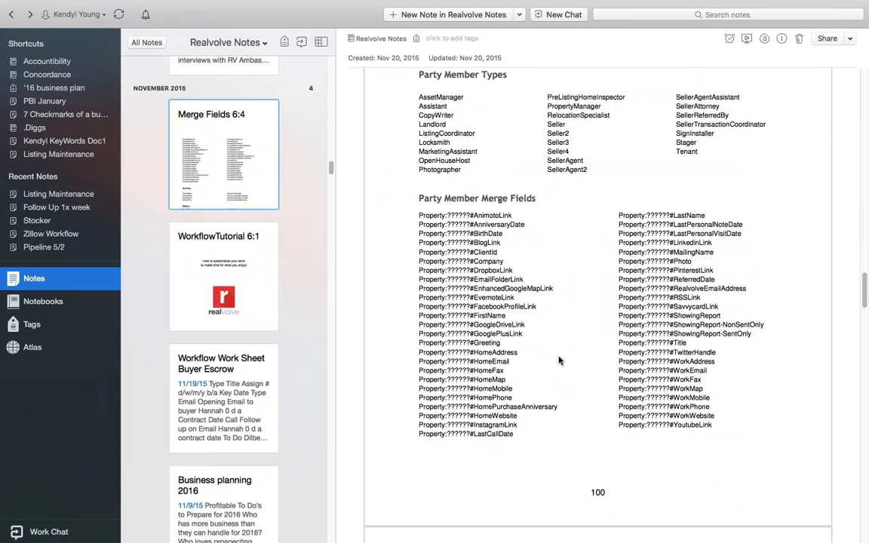
scroll(559, 360, down, 15)
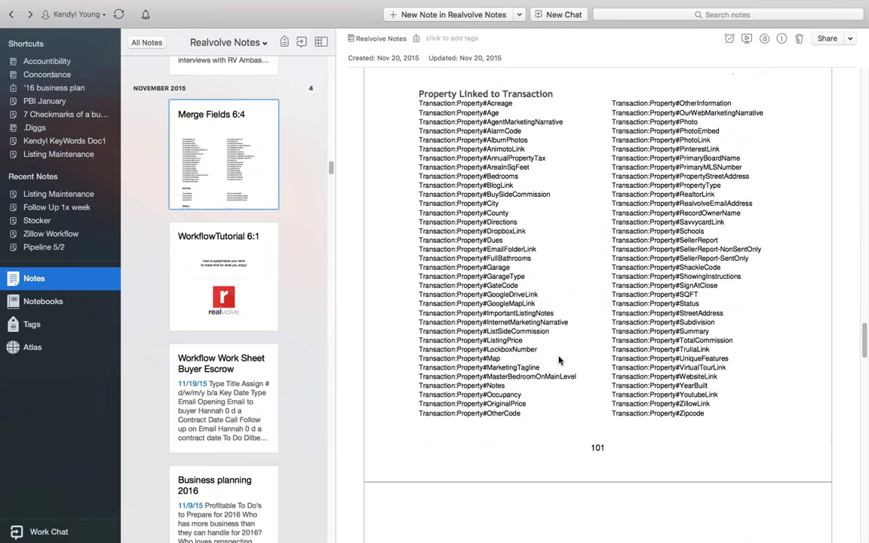
scroll(559, 361, down, 10)
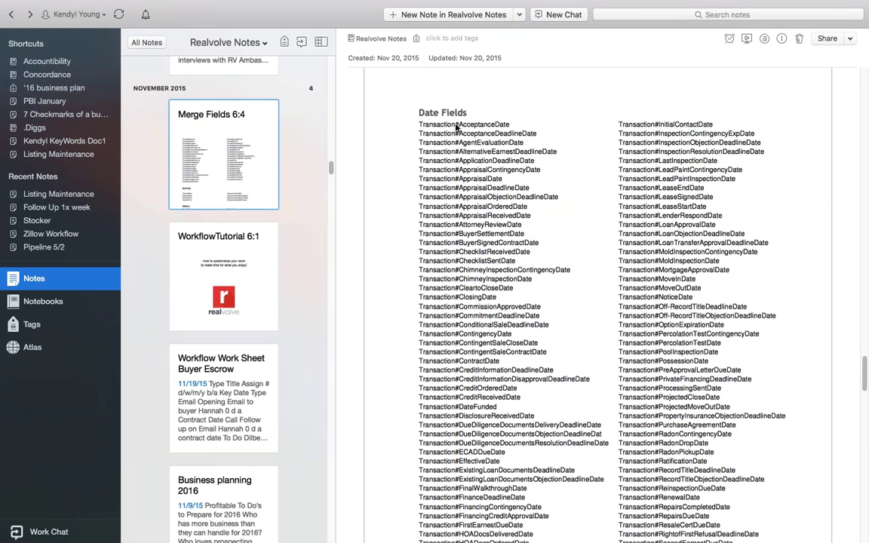
scroll(465, 279, down, 2)
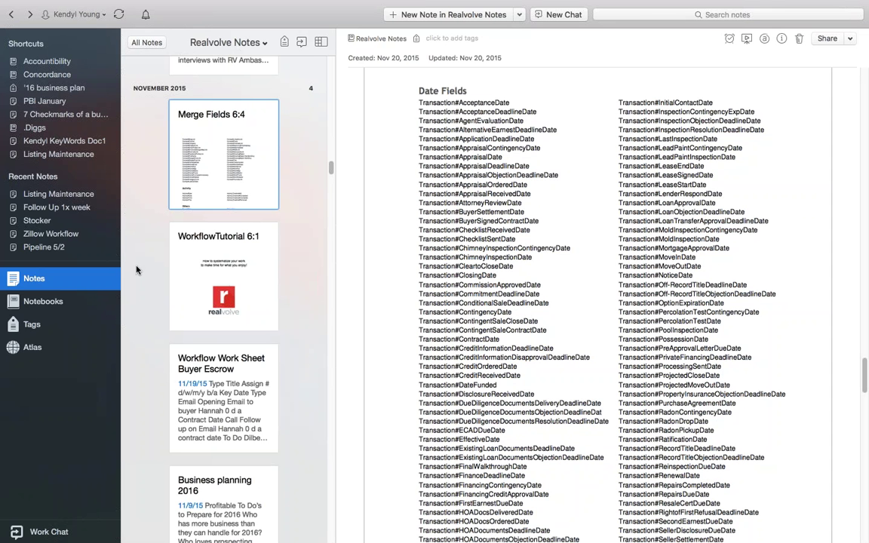
Check the Initial Follow Up call's Notes field in Realvolve, then return to the Listing Maintenance note
click(71, 156)
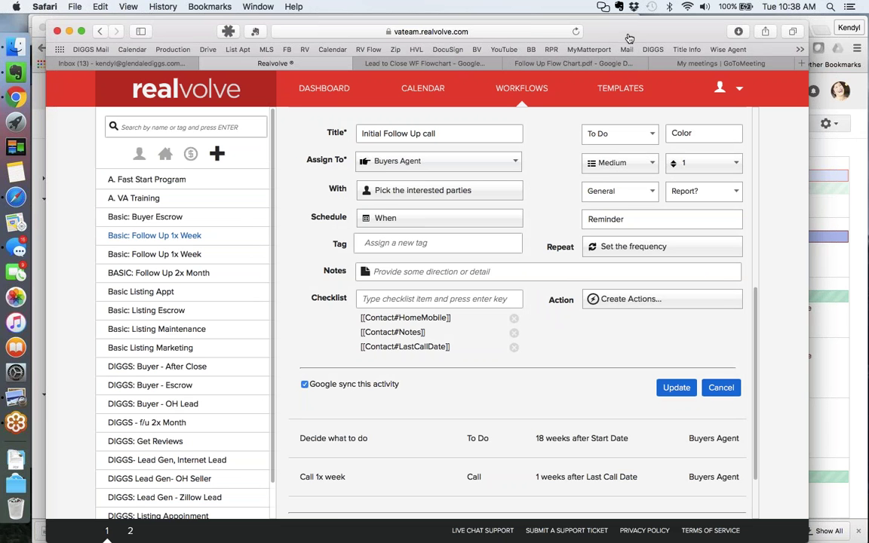
key(ctrl+Right)
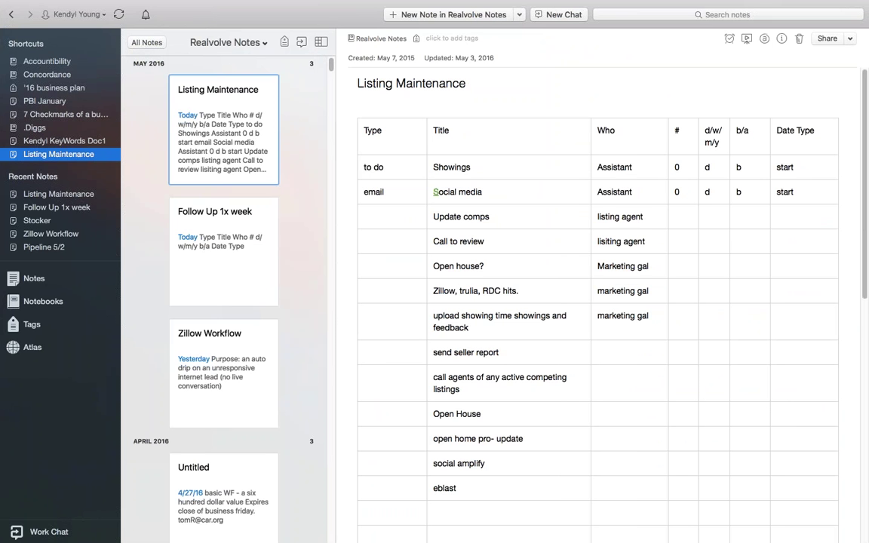
key(ctrl+Left)
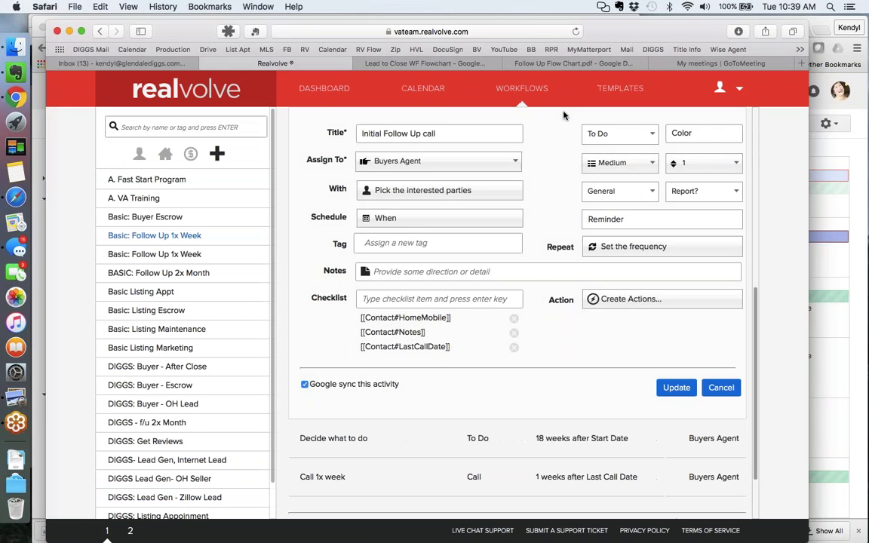
scroll(560, 303, up, 3)
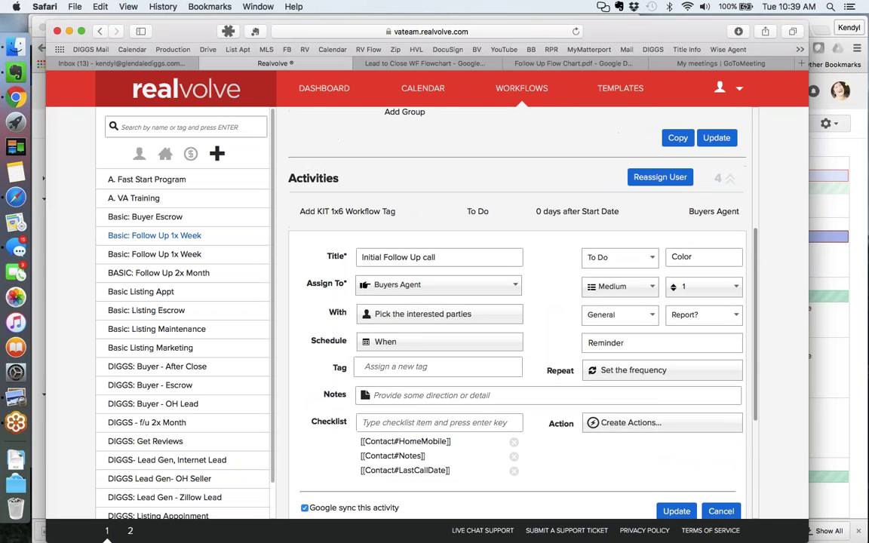
scroll(560, 303, down, 2)
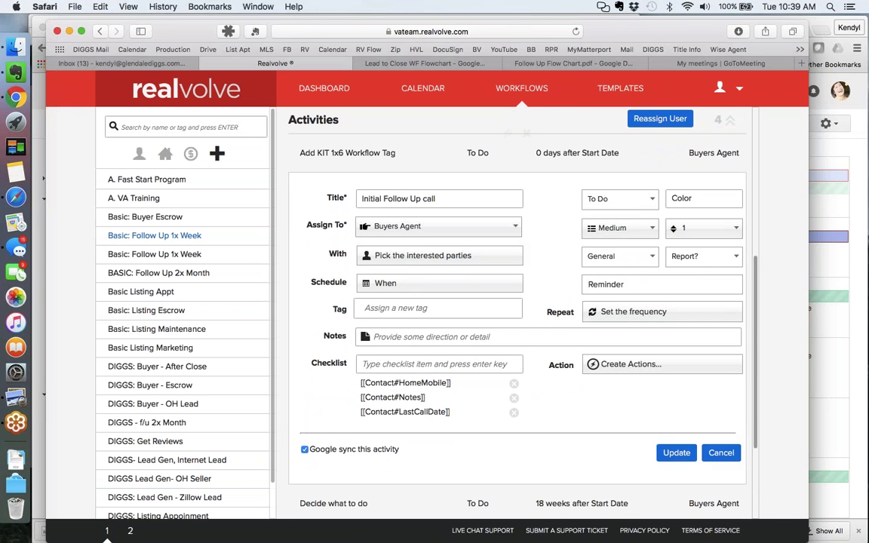
click(453, 336)
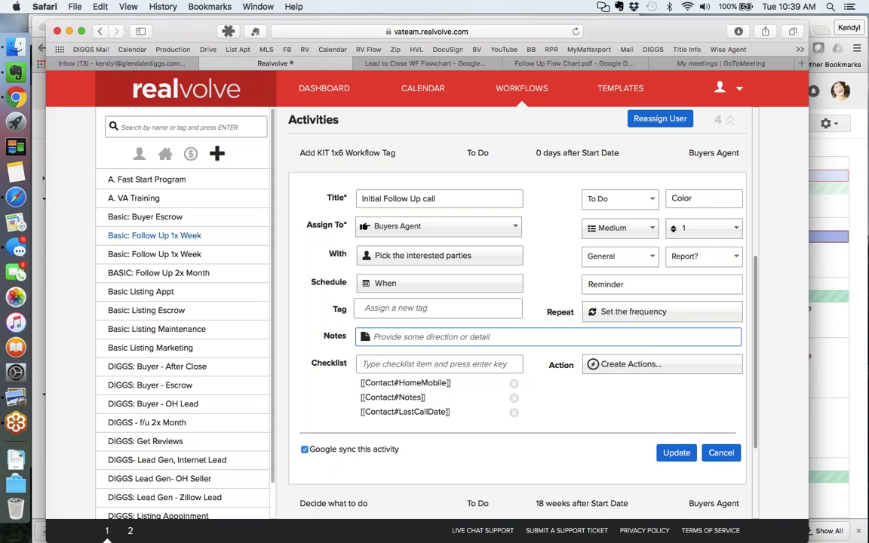
key(ctrl+Right)
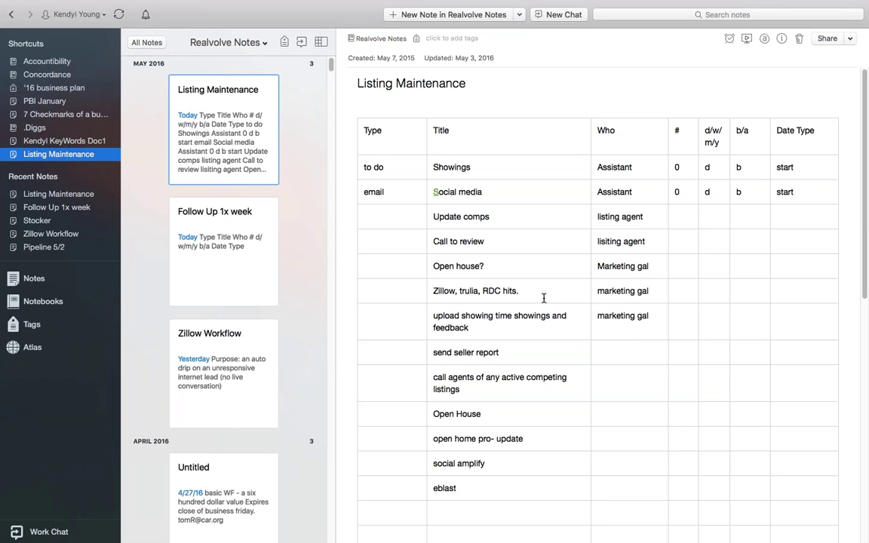
Browse recent notes and select the 'send seller report' text in Listing Maintenance
click(214, 392)
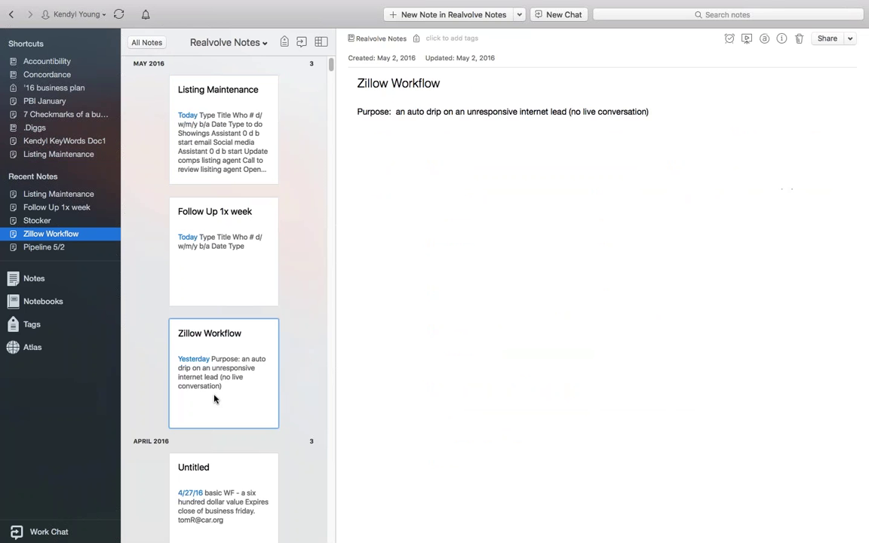
click(203, 464)
click(194, 212)
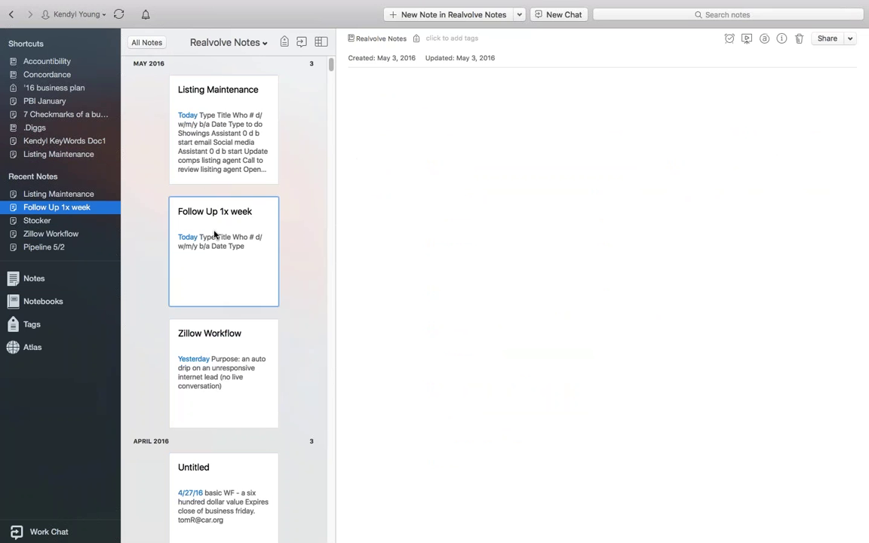
click(192, 137)
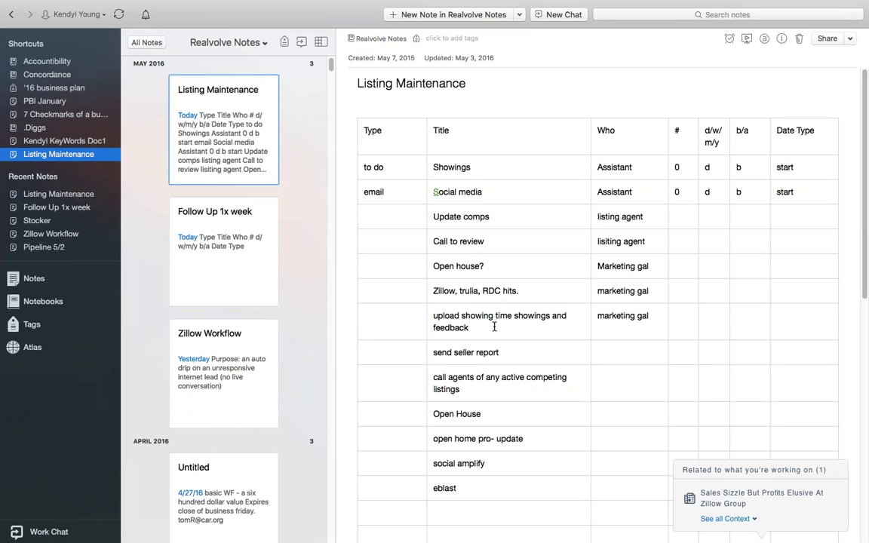
drag(502, 352, 431, 355)
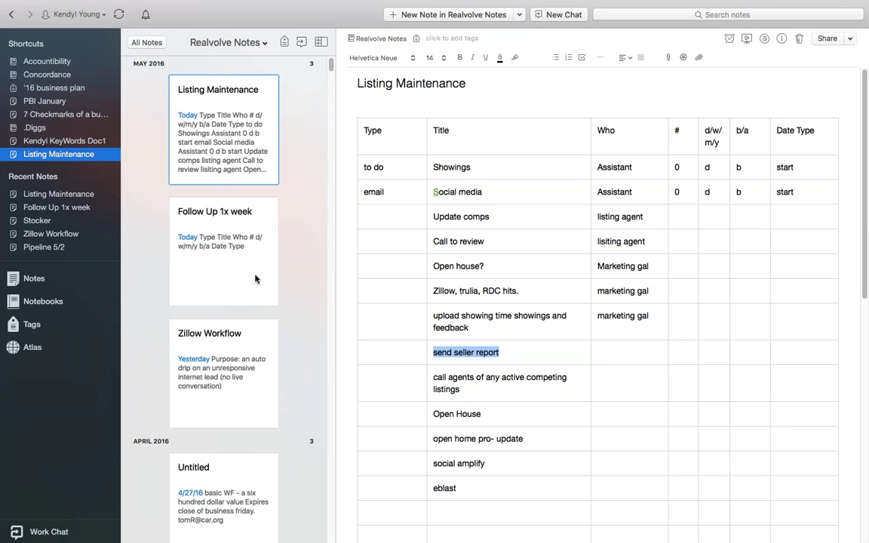
Scroll the note list down to May 2015 and open One Inch From the Wall
scroll(252, 375, down, 10)
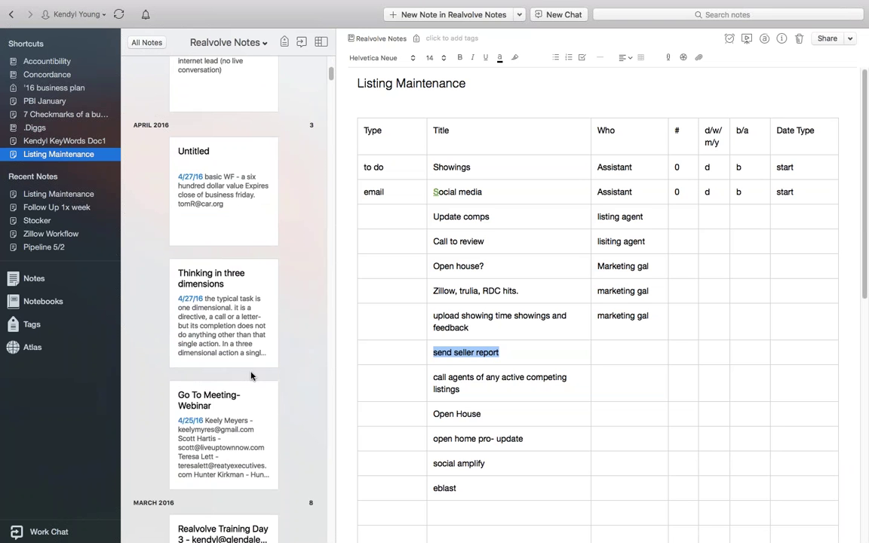
scroll(231, 335, down, 20)
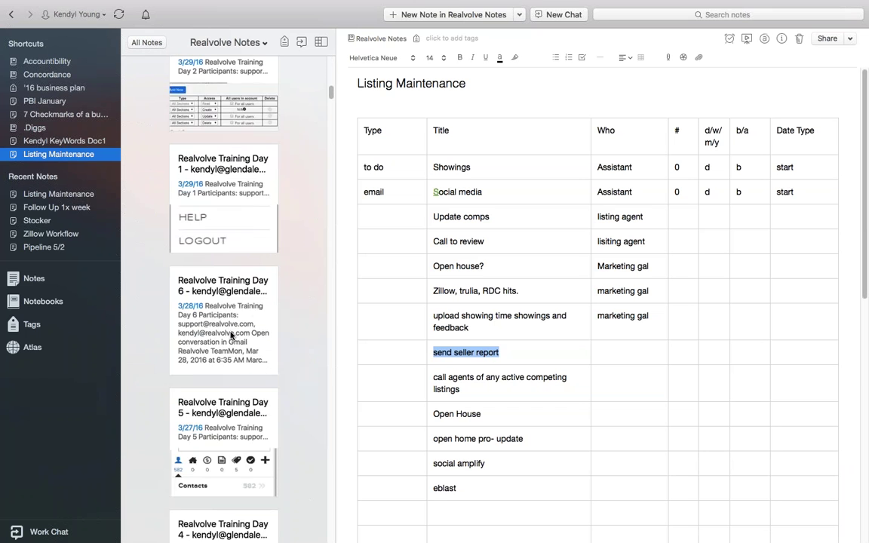
scroll(231, 335, down, 20)
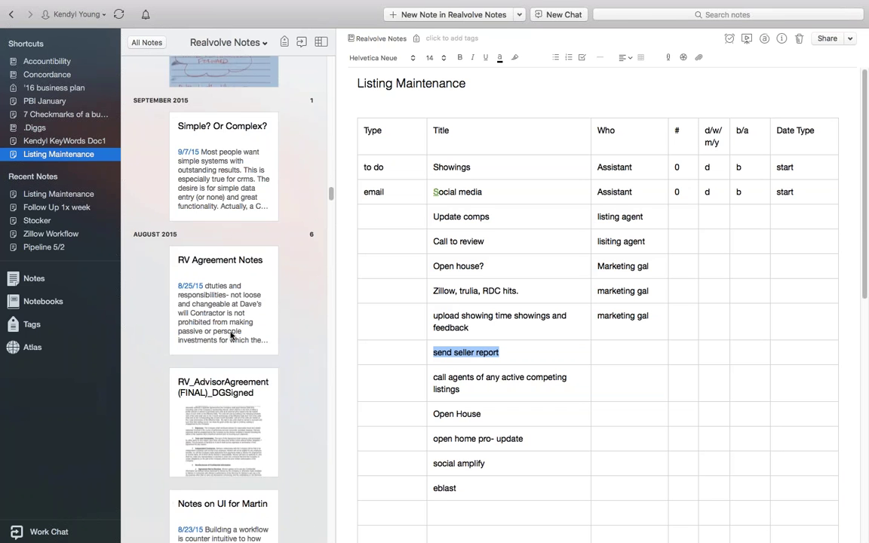
scroll(231, 335, down, 20)
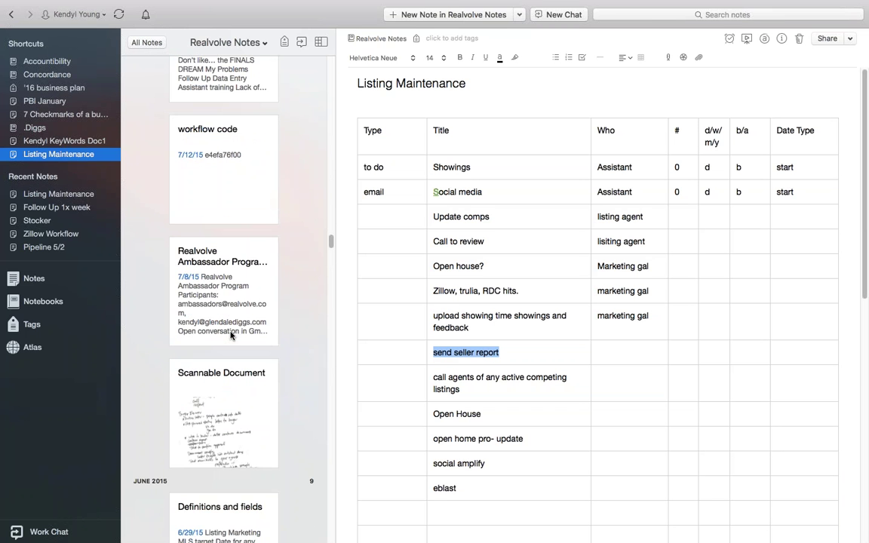
scroll(231, 335, down, 15)
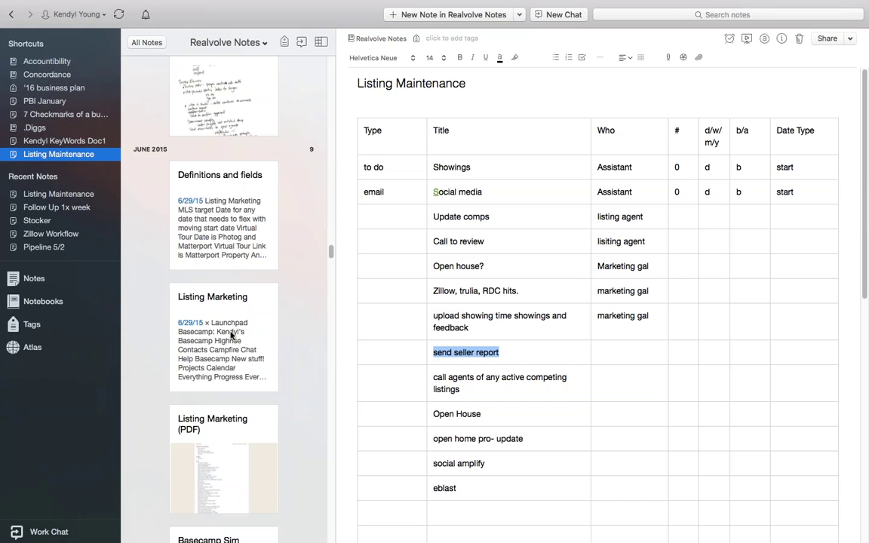
scroll(231, 335, down, 8)
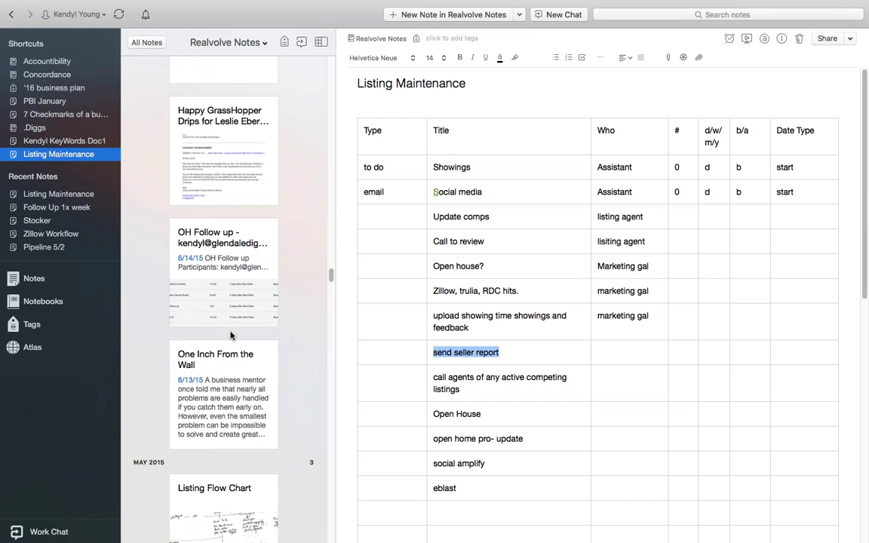
click(230, 384)
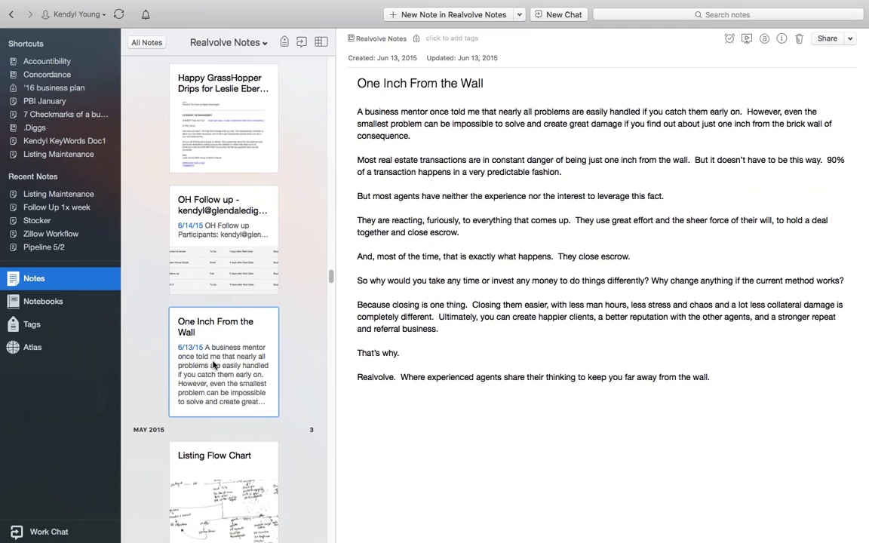
Copy the note link of One Inch From the Wall
right_click(213, 365)
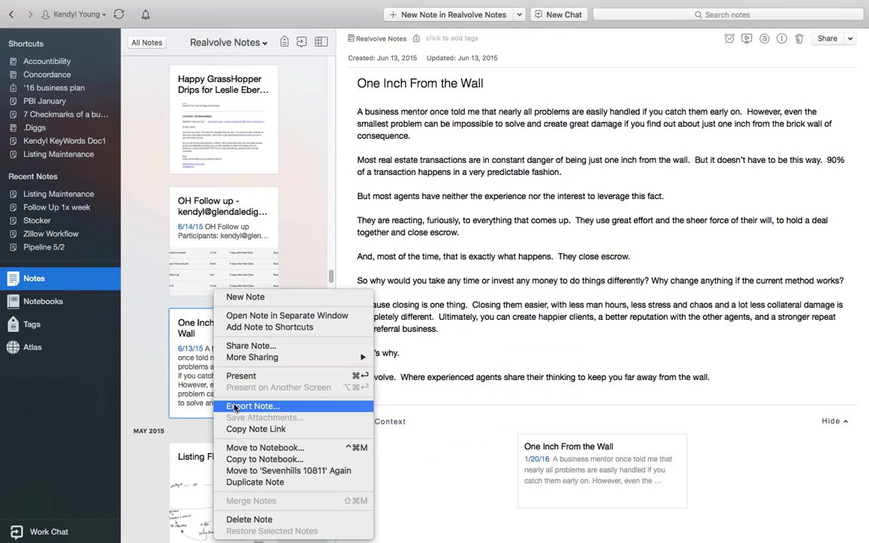
click(246, 430)
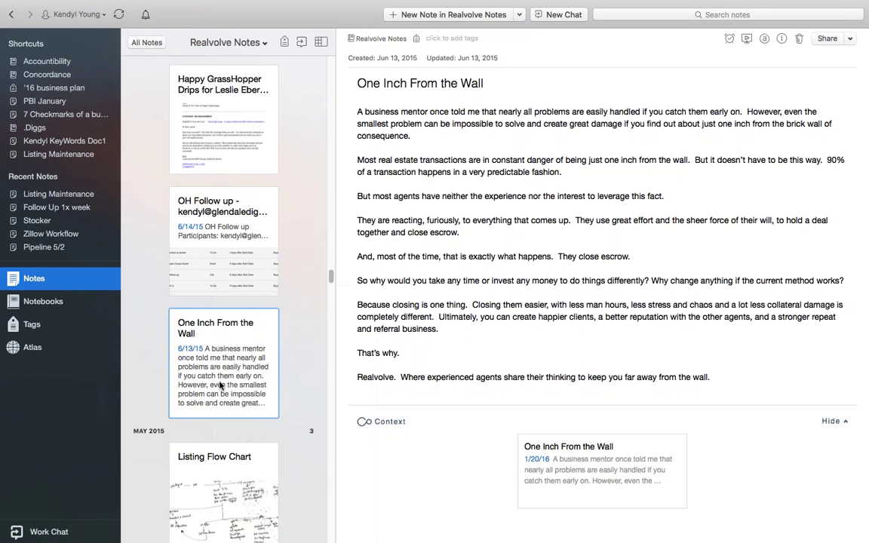
scroll(227, 378, down, 15)
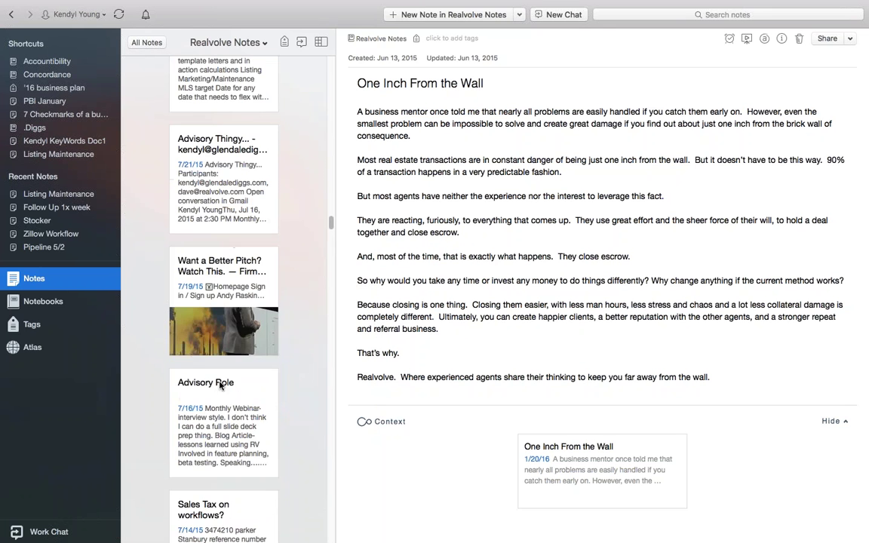
In Listing Maintenance, link the 'send seller report' text to the copied note URL
click(79, 153)
click(503, 351)
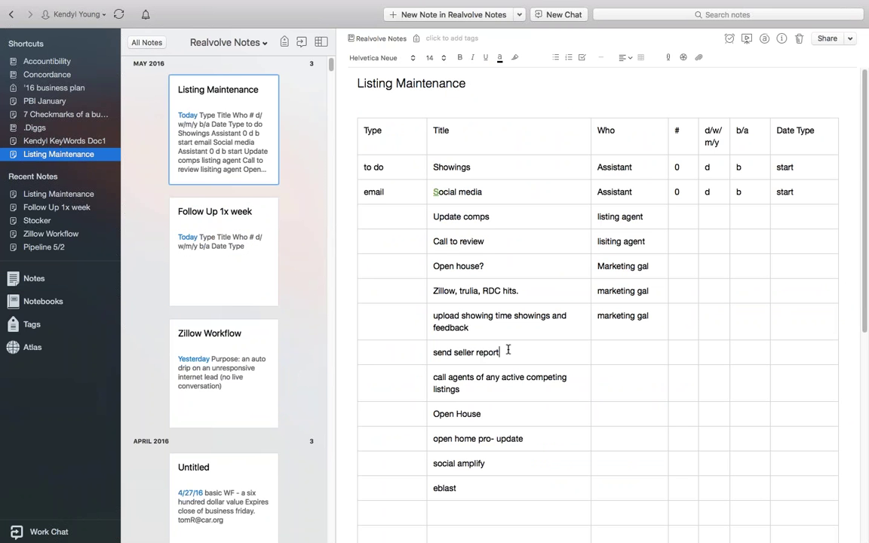
drag(503, 351, 432, 352)
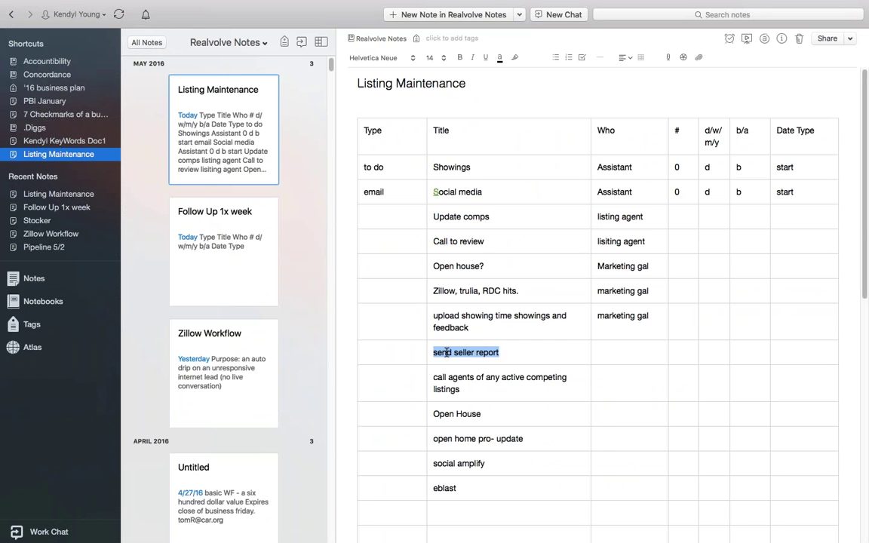
right_click(447, 352)
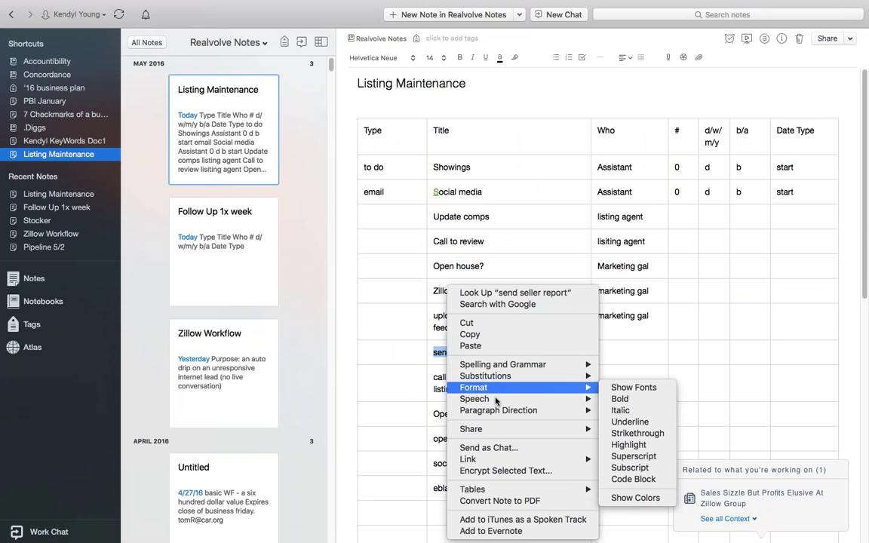
mouse_move(483, 459)
click(615, 459)
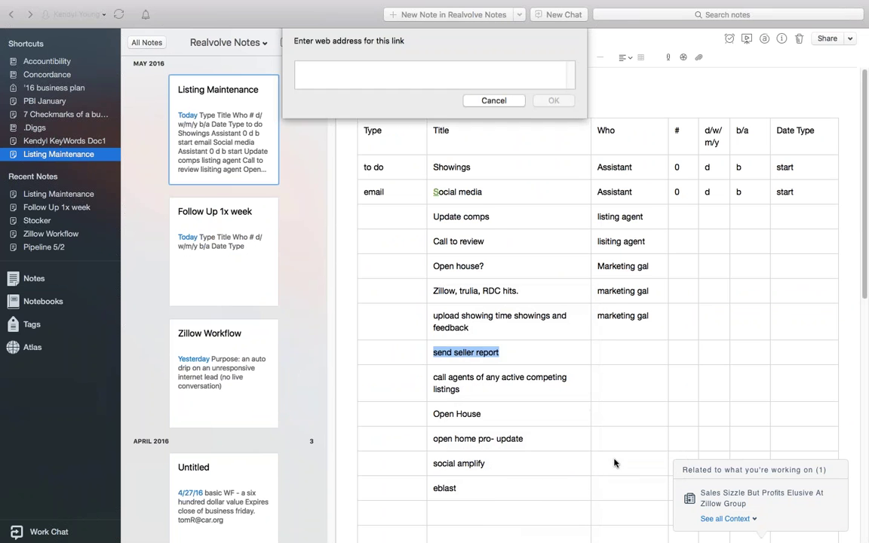
text(evernote:///view/773714727/s26/f9384e76-420d-4155-a5a1-1342defa9725/f9384e76-420d-4155-a5a1-1342defa9725/)
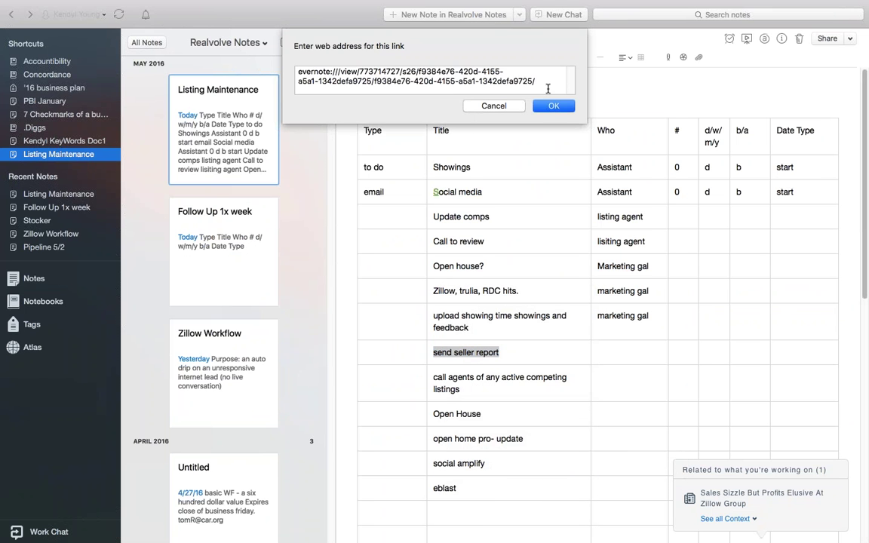
click(564, 105)
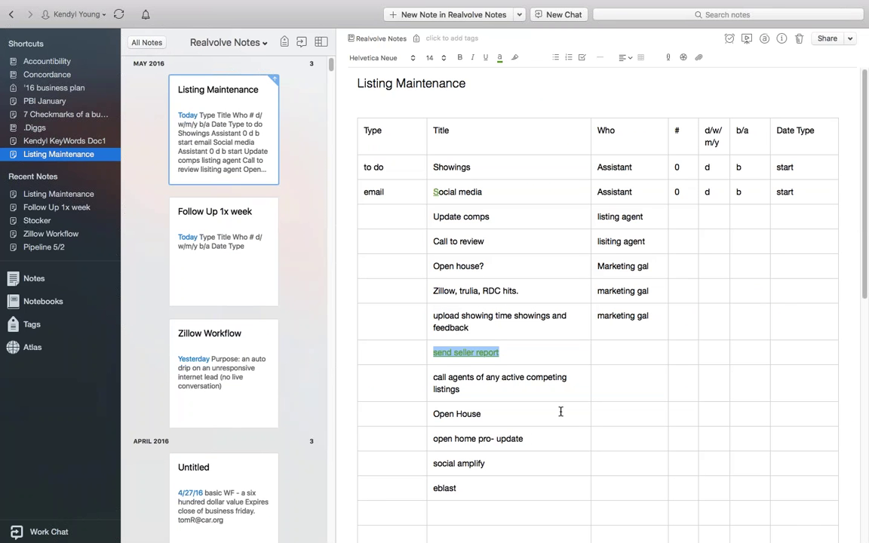
click(561, 412)
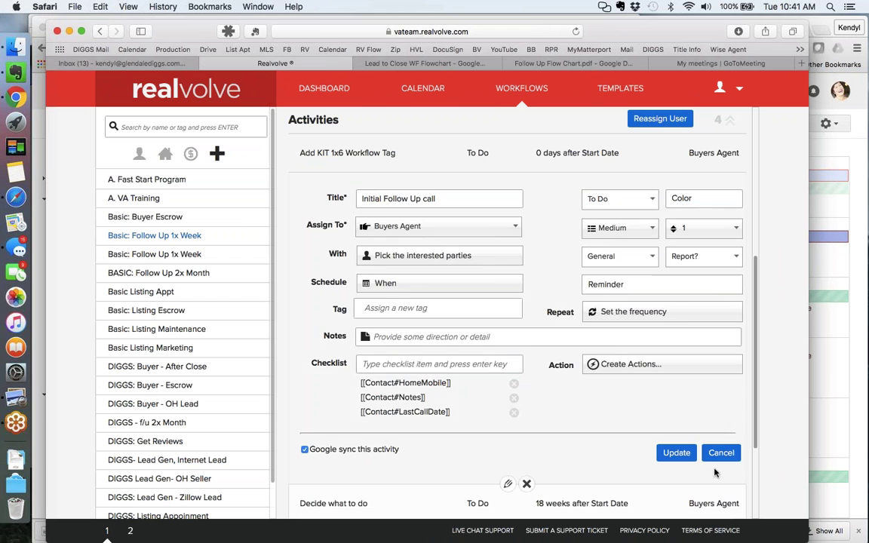
Cancel the Initial Follow Up call edit and start a new activity in Basic: Follow Up 1x Week
click(721, 452)
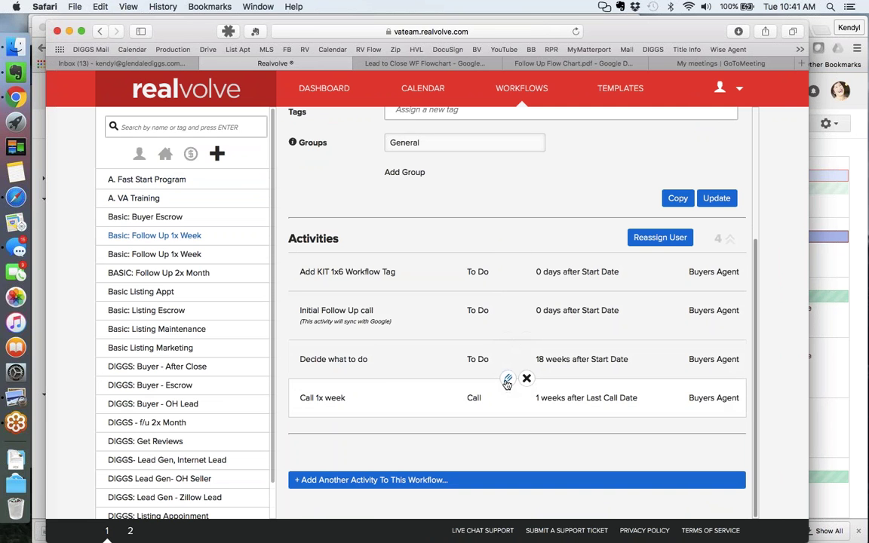
click(423, 481)
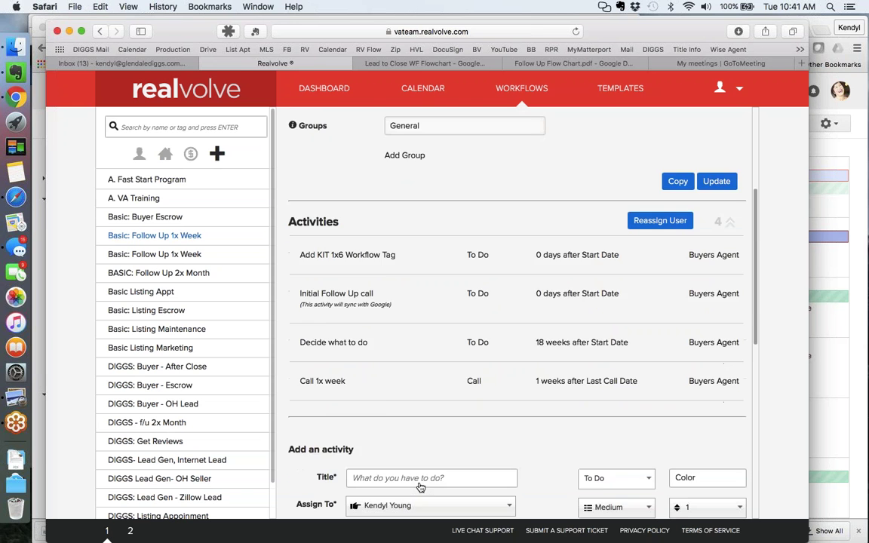
Title the new activity 'send report'
text(s)
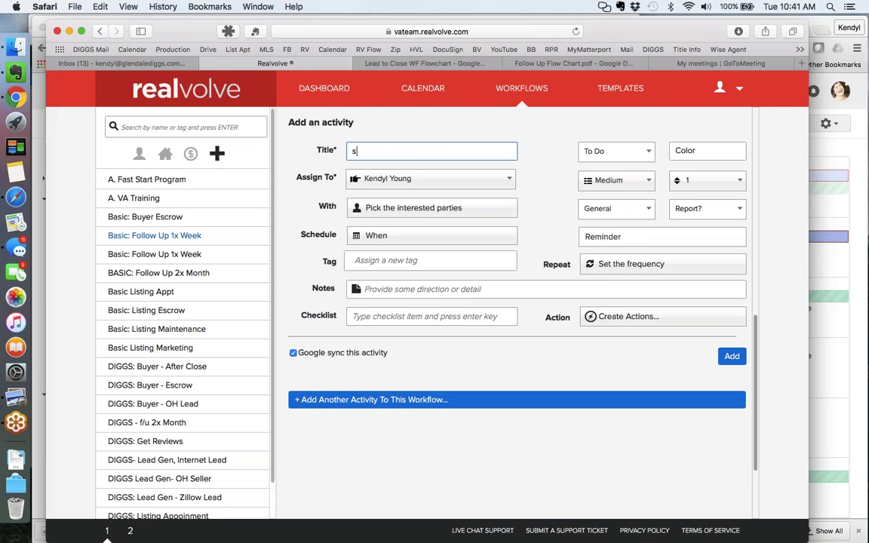
text(end report)
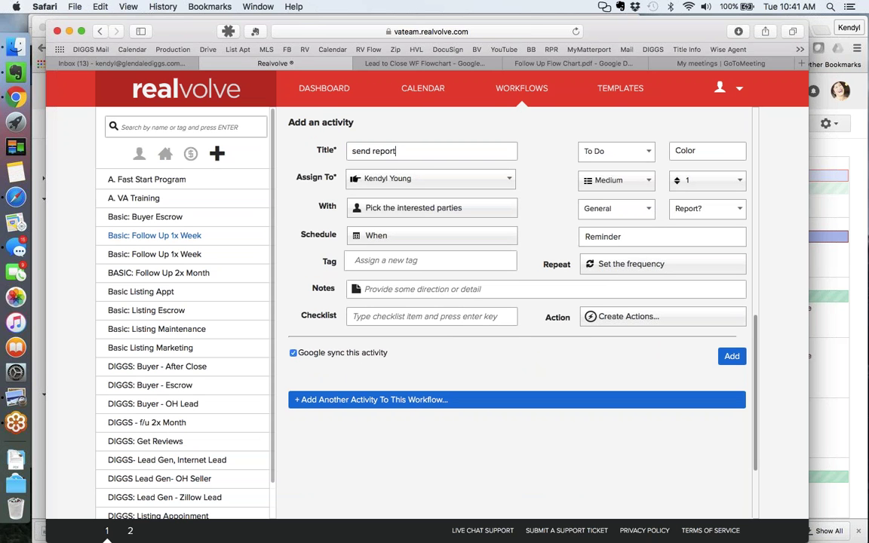
click(522, 295)
click(631, 341)
Add a 'send report' action emailing AC019- 1st Request Testimonial, sent manually with preview
click(629, 316)
scroll(628, 317, down, 3)
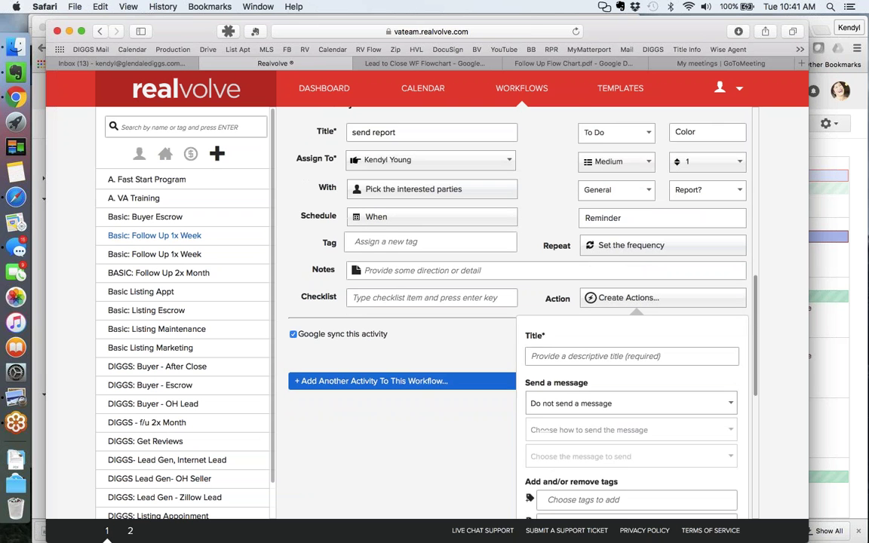
click(595, 298)
text(send report)
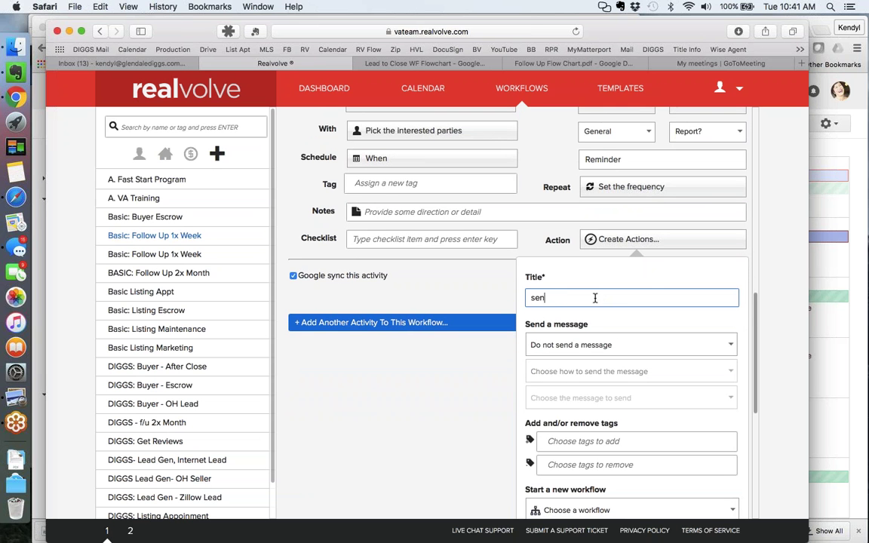
click(550, 345)
click(574, 379)
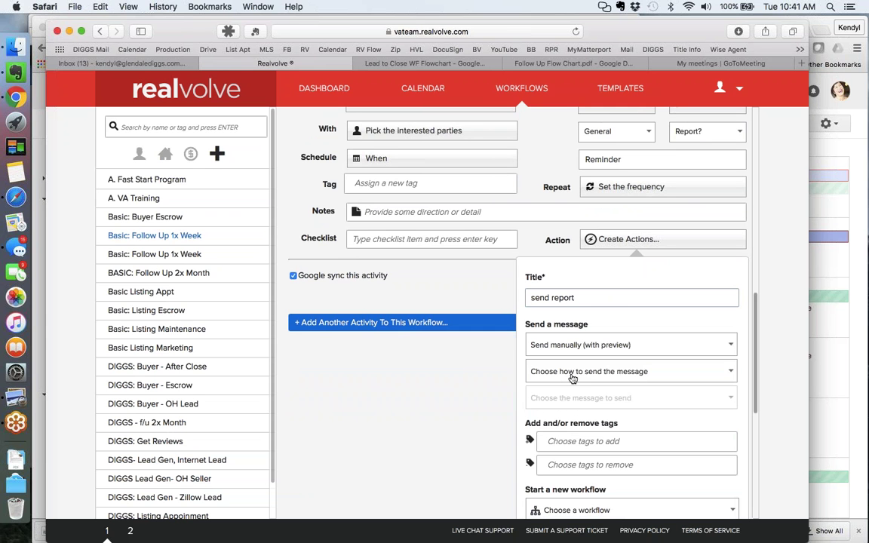
click(607, 374)
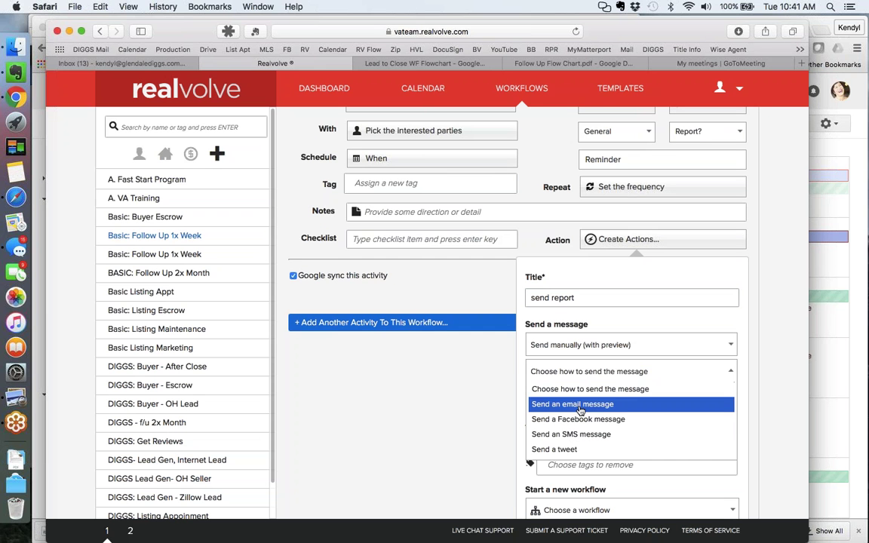
click(580, 407)
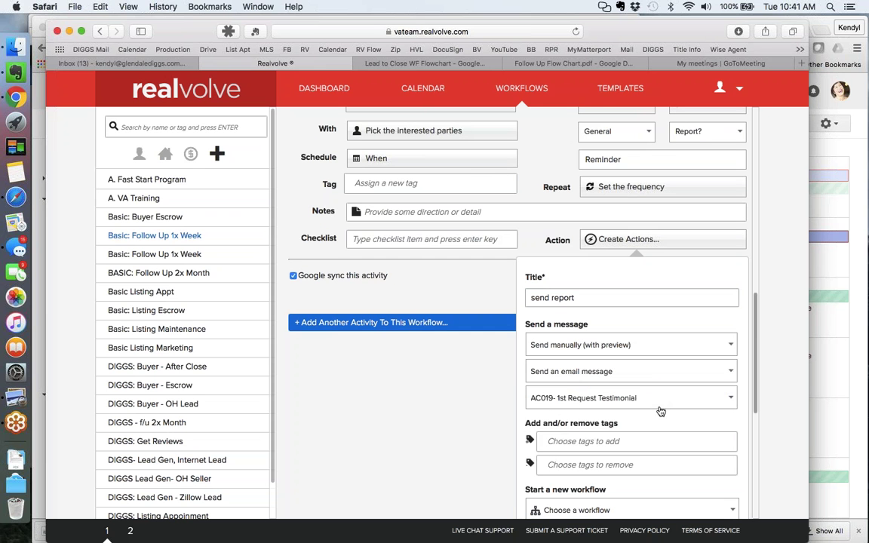
click(625, 400)
scroll(623, 392, down, 5)
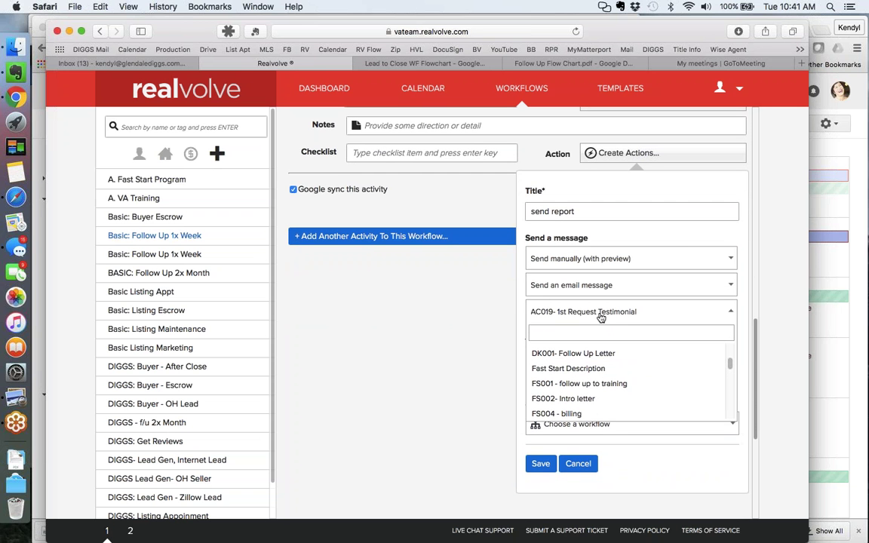
click(494, 317)
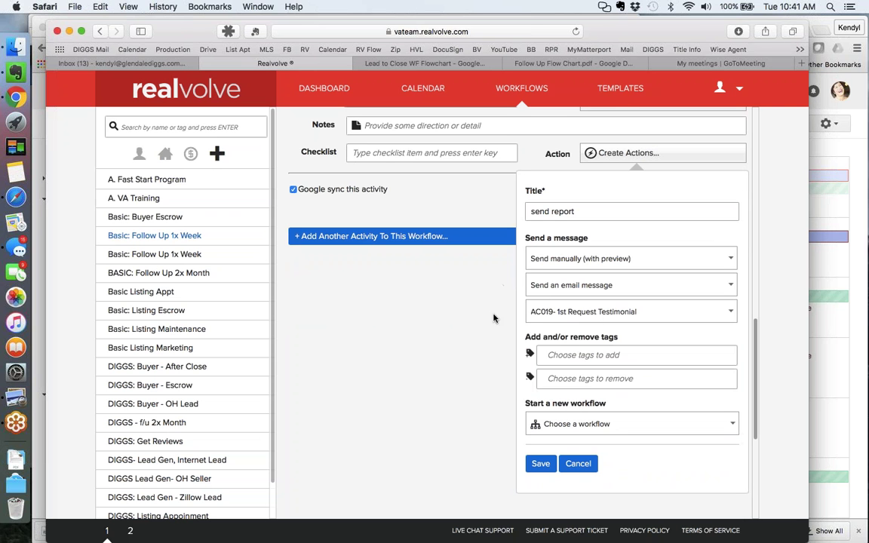
In a new Templates tab, author a new template titled 'test template' for use with Contact
right_click(625, 91)
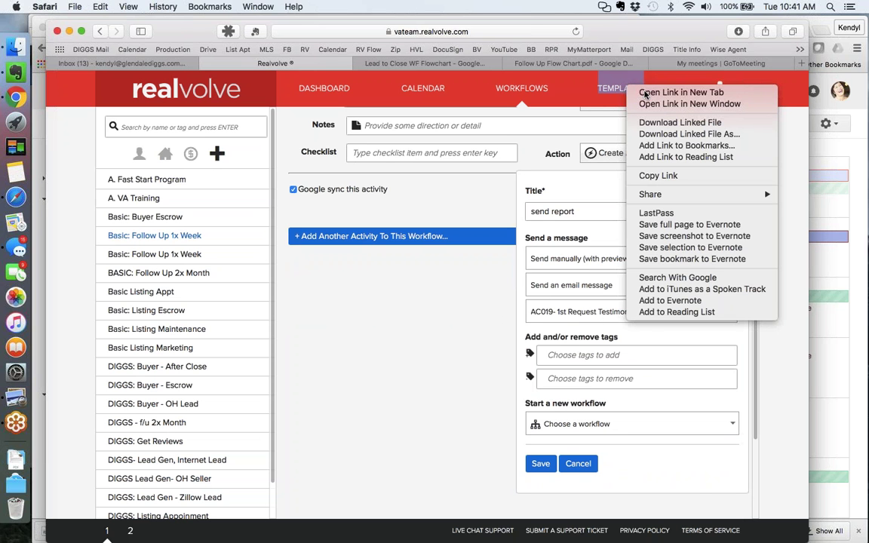
click(681, 92)
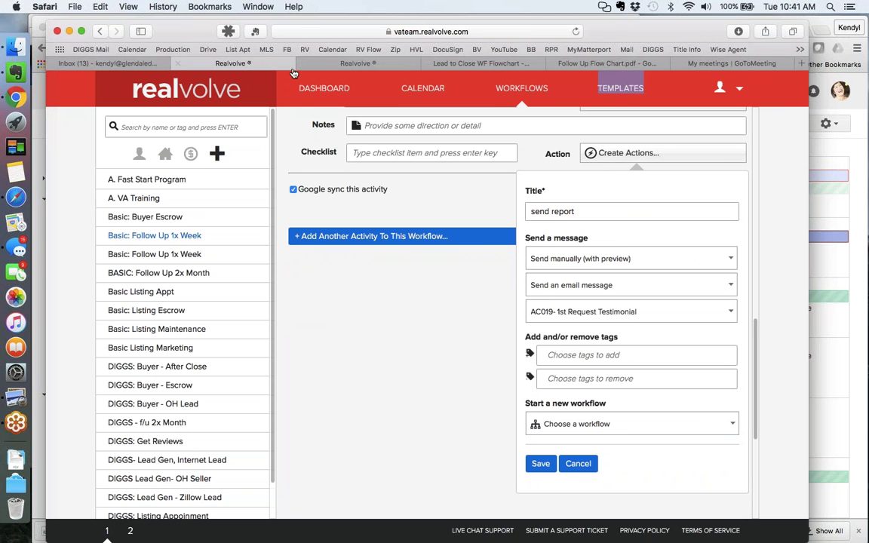
click(365, 65)
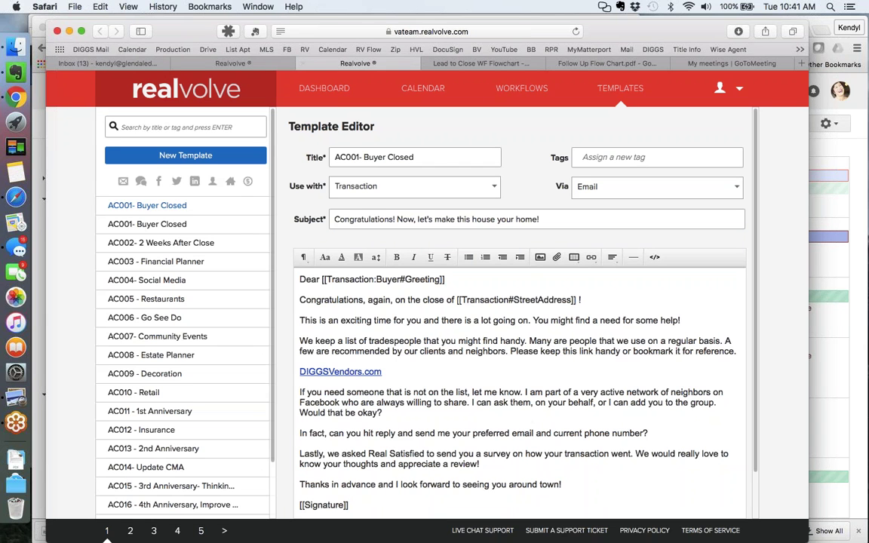
click(179, 160)
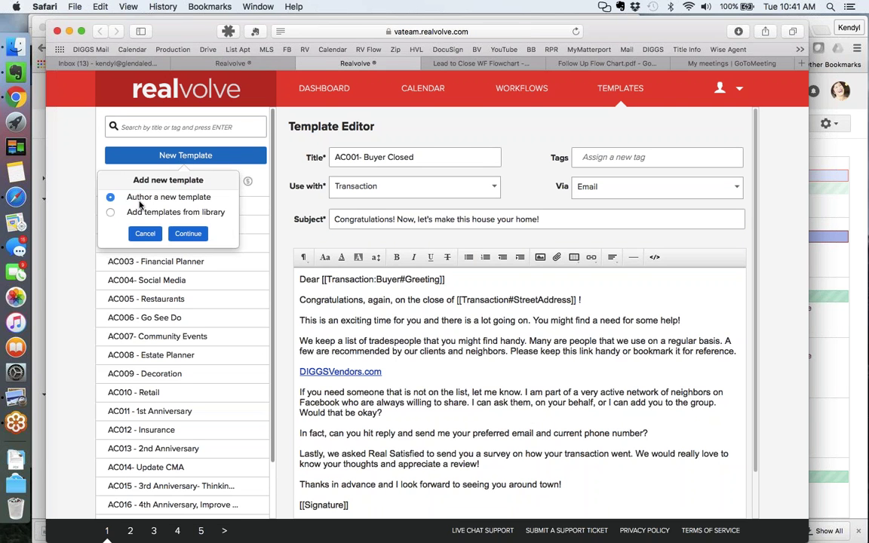
click(187, 234)
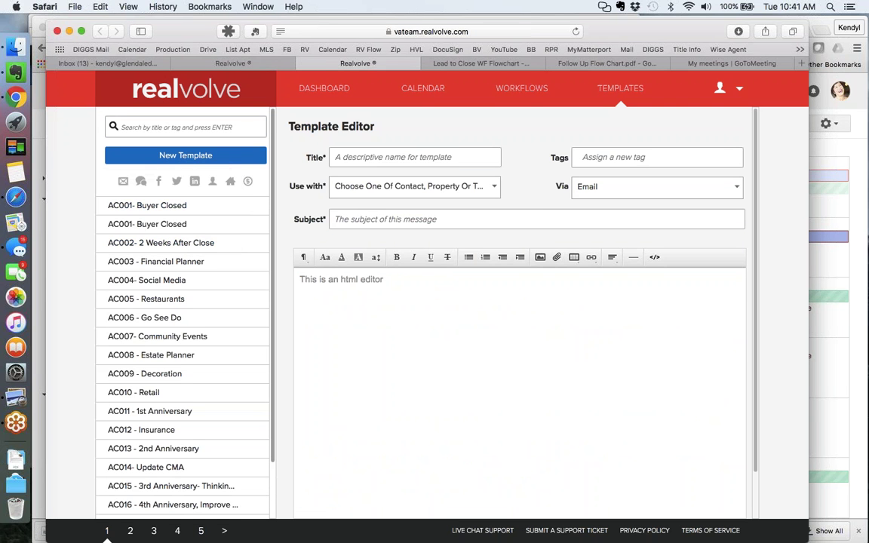
text(tes)
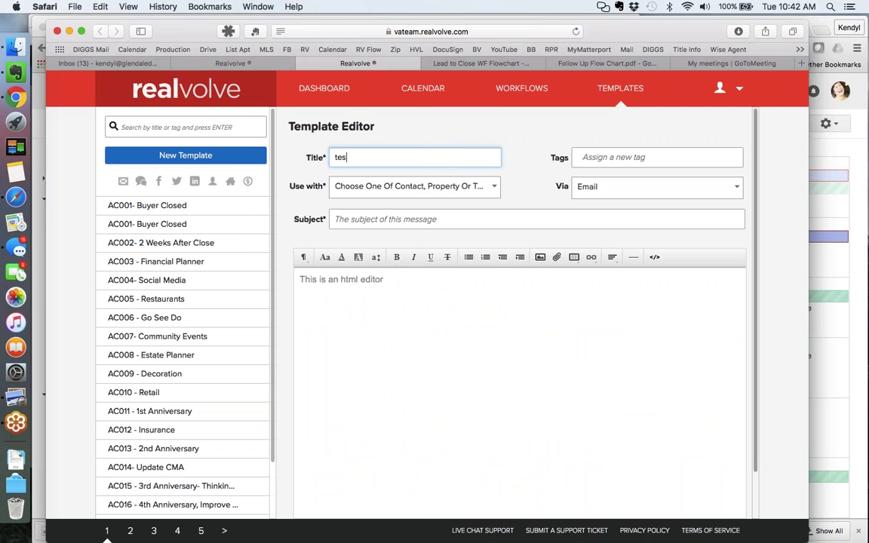
text(t template)
click(406, 194)
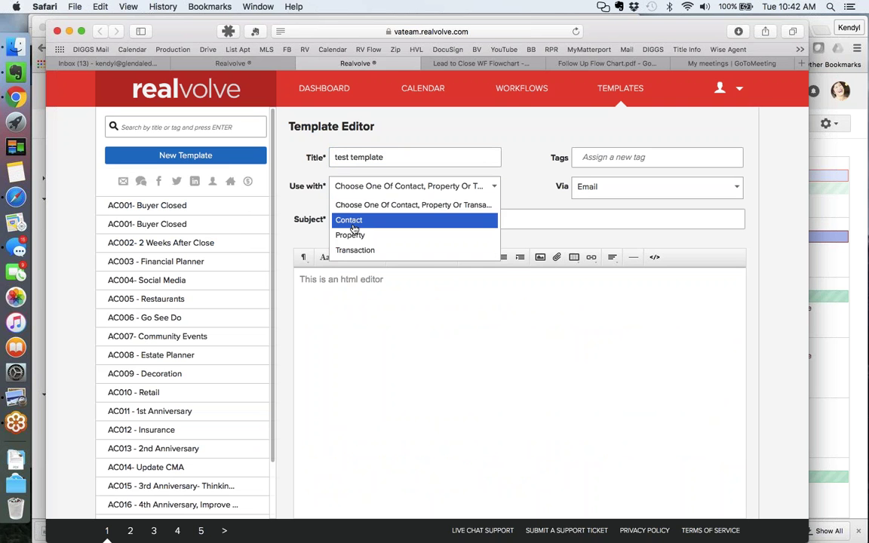
click(343, 220)
Copy the One Inch From the Wall note text from Evernote for the template body
click(417, 317)
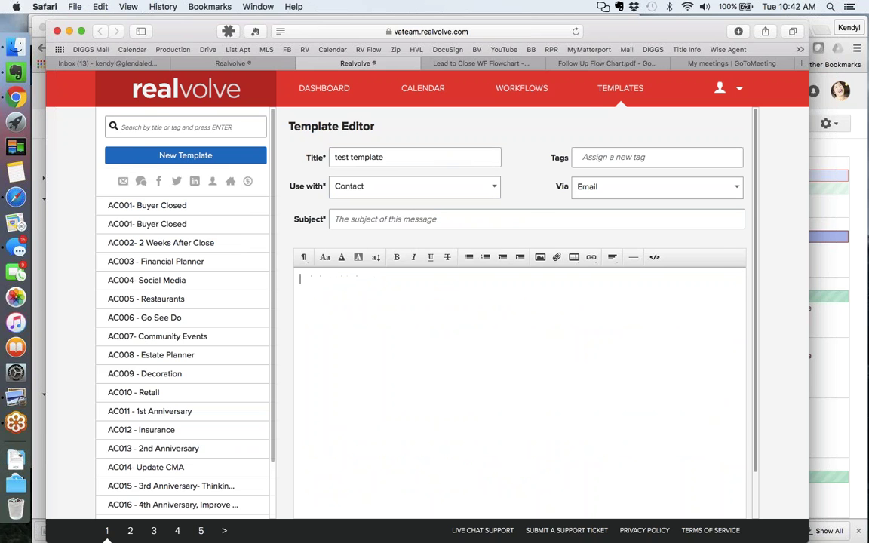
key(ctrl+Right)
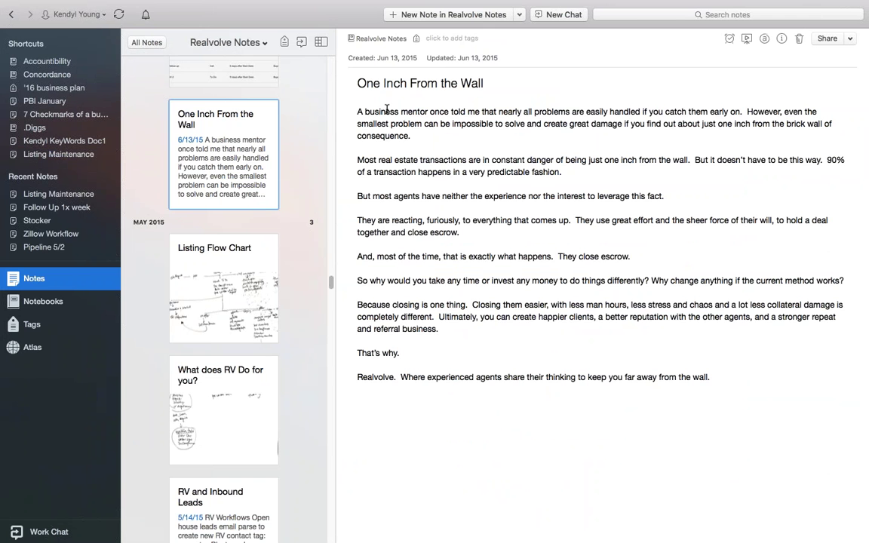
drag(365, 112, 725, 373)
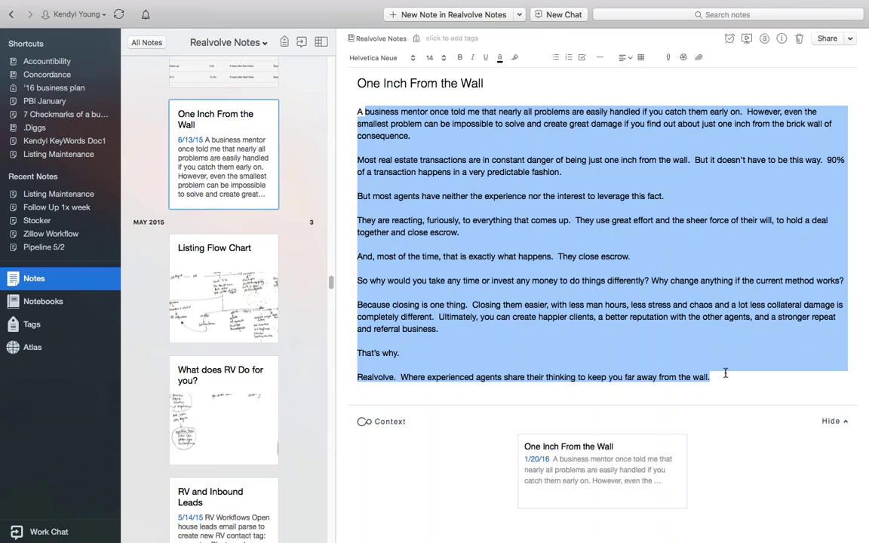
key(super+c)
key(ctrl+Left)
click(458, 315)
Paste the note text into the body, set the subject to 'test template', and save
key(super+v)
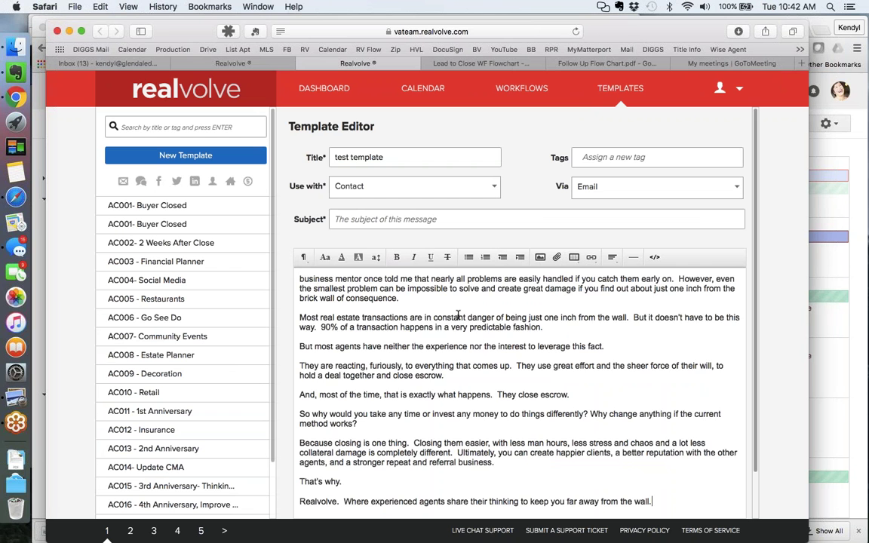
scroll(453, 317, down, 1)
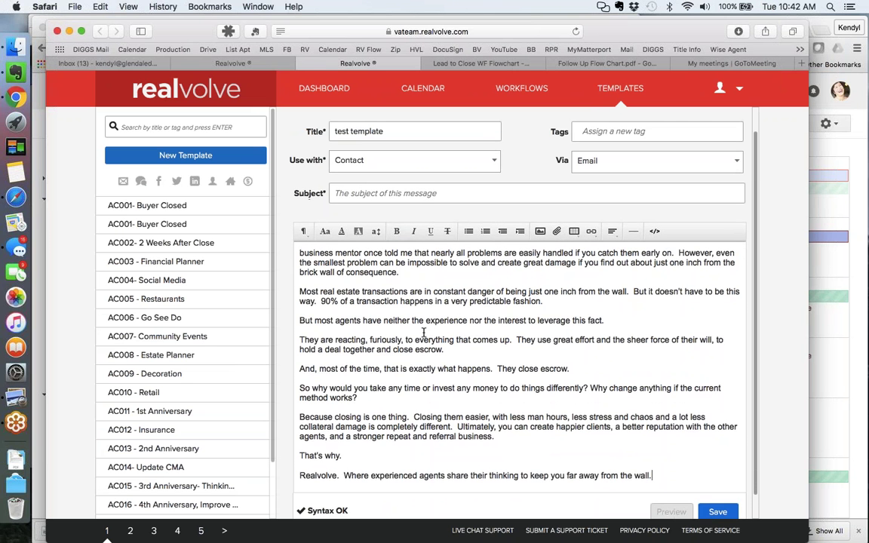
scroll(424, 332, down, 1)
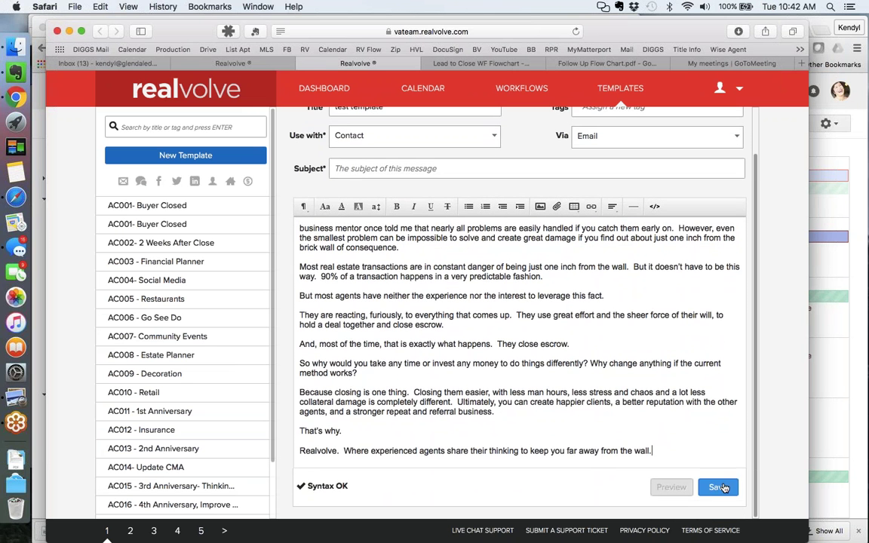
click(716, 488)
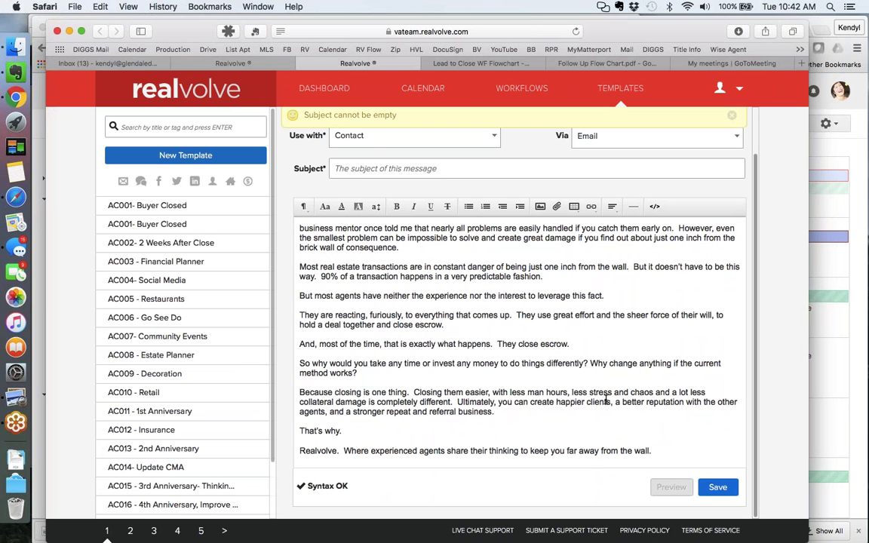
click(369, 169)
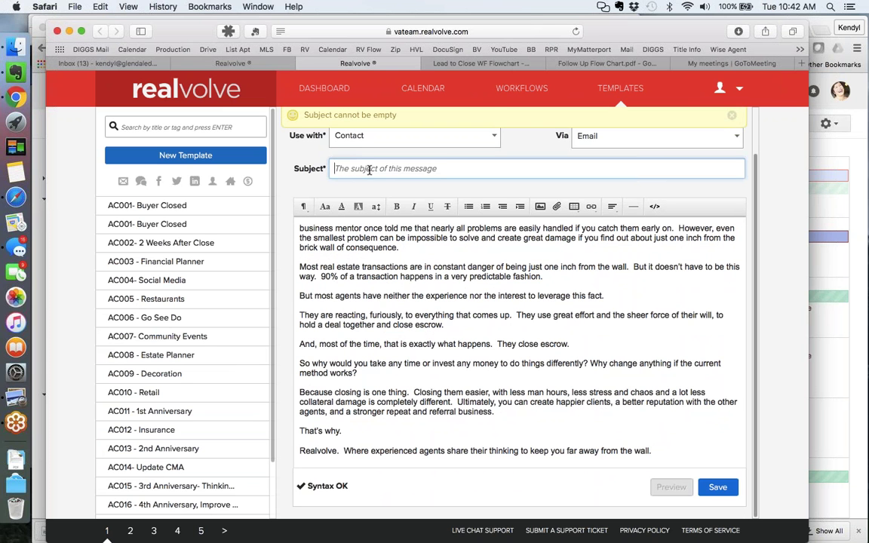
text(test template)
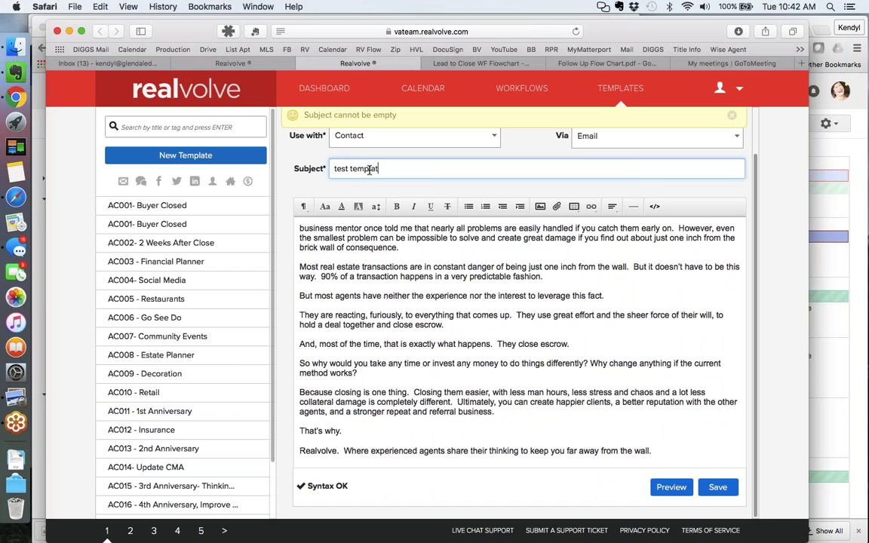
click(719, 487)
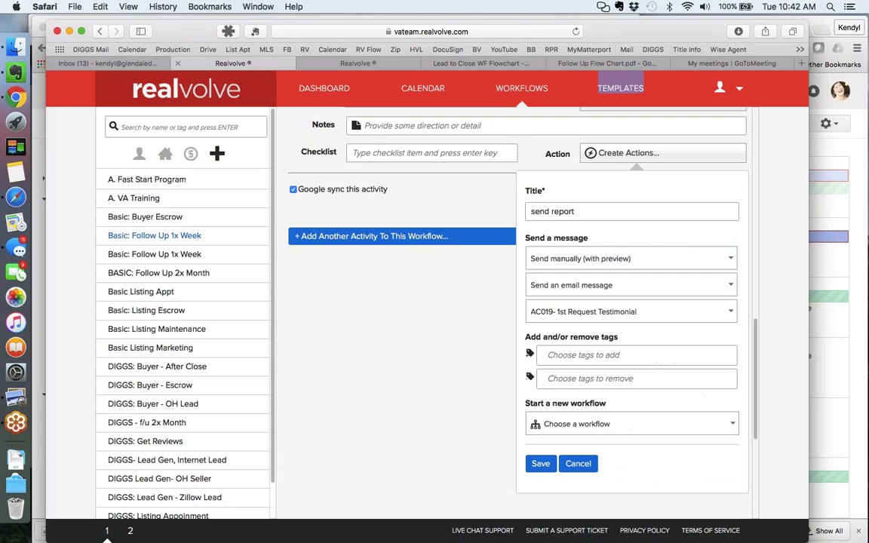
Back in the workflow, discard the unfinished action and start a new one titled 'send letter'
click(230, 64)
click(579, 464)
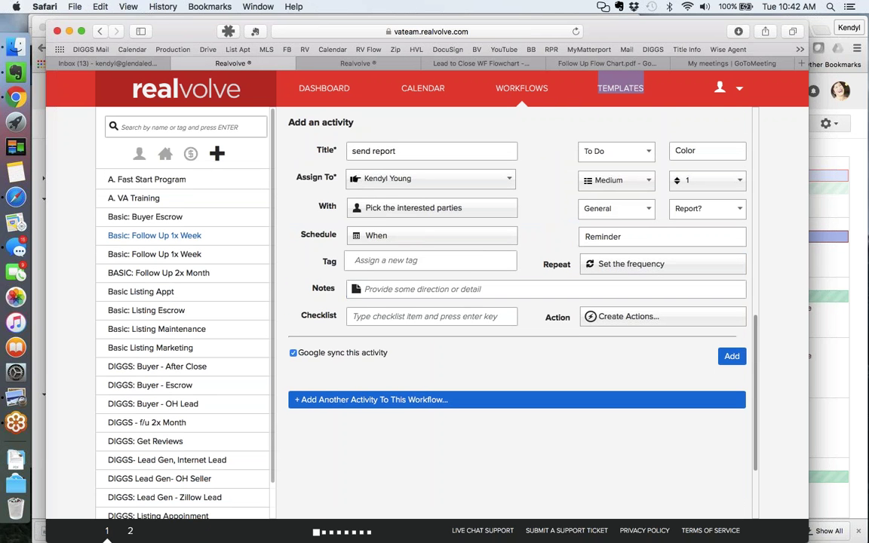
click(605, 322)
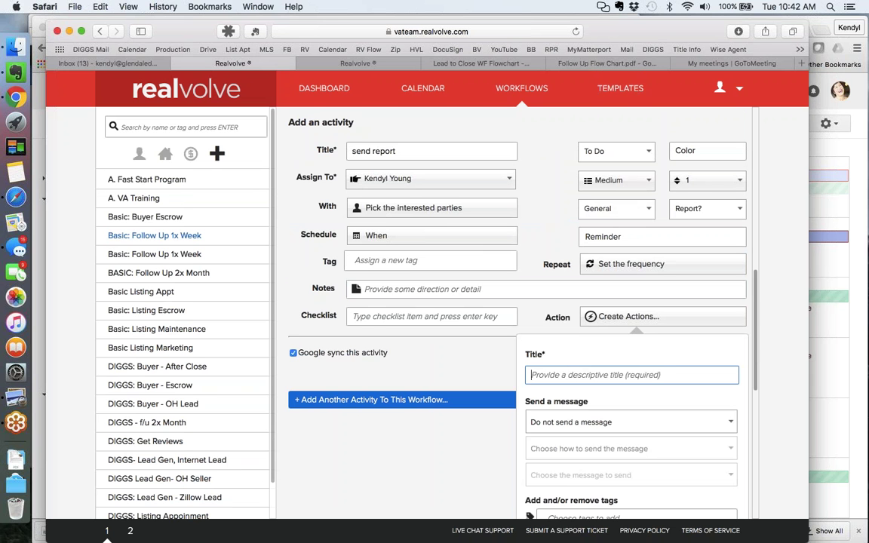
text(send letter)
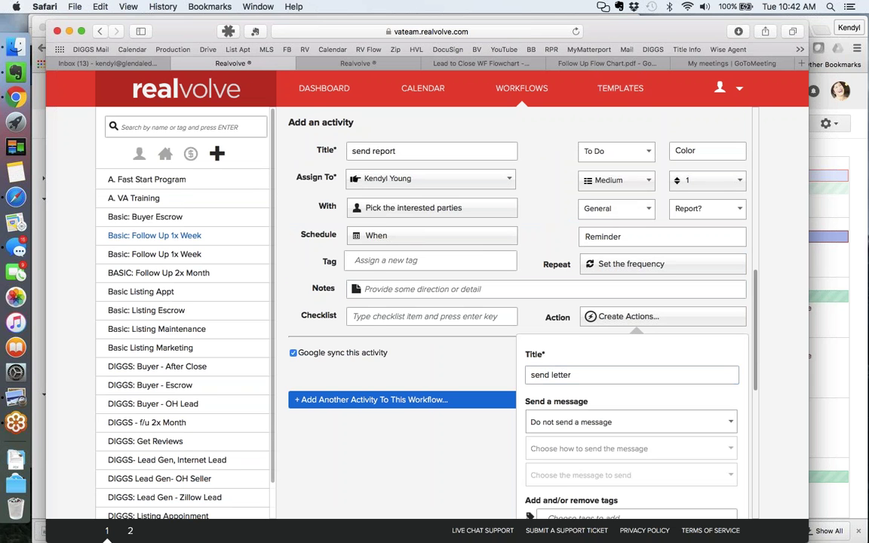
Make send letter email the test template, sent manually with preview, and save it
click(564, 423)
scroll(566, 422, down, 3)
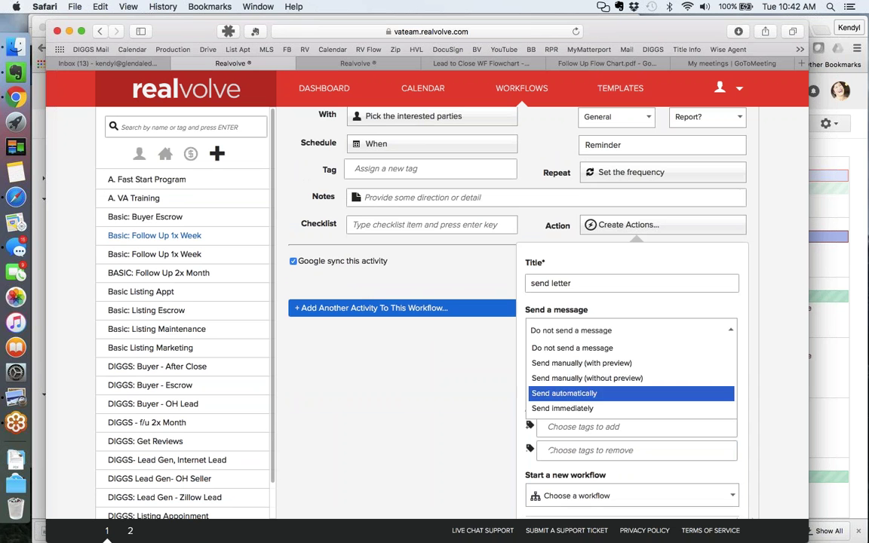
click(578, 363)
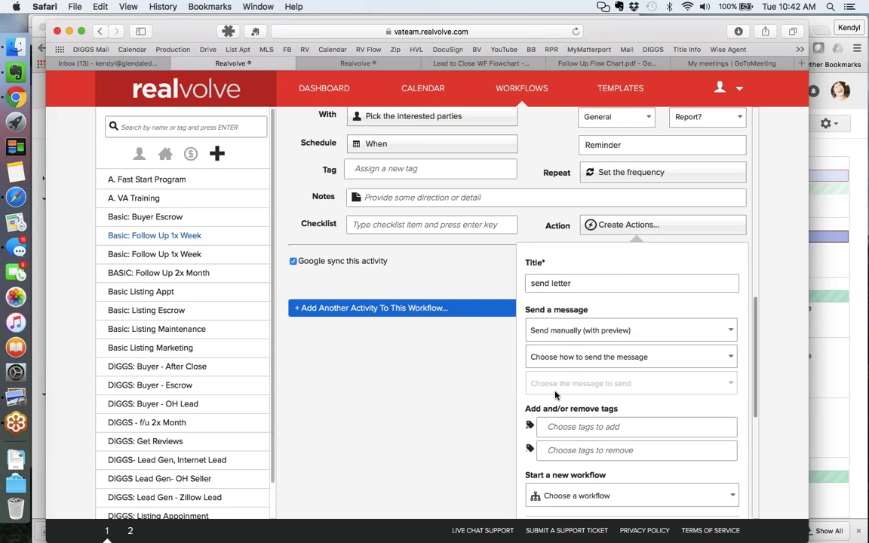
click(564, 359)
scroll(490, 370, down, 3)
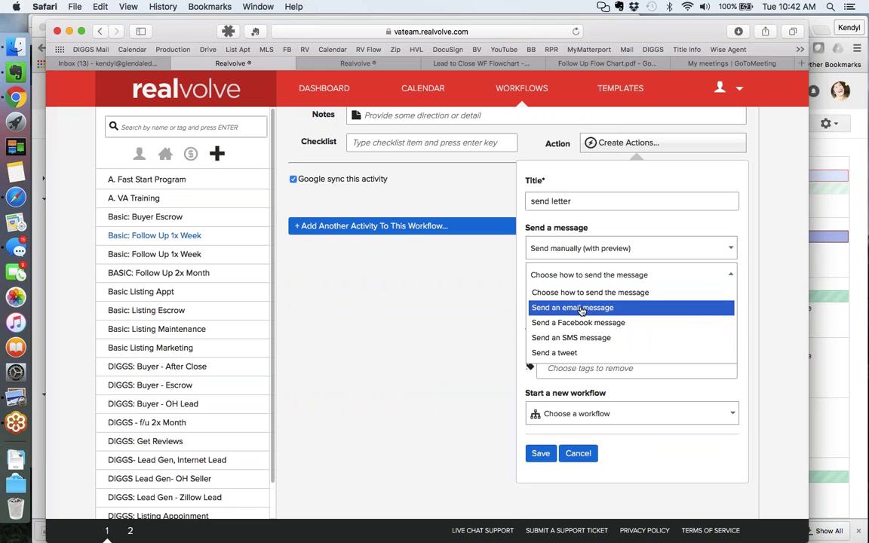
click(581, 310)
click(585, 304)
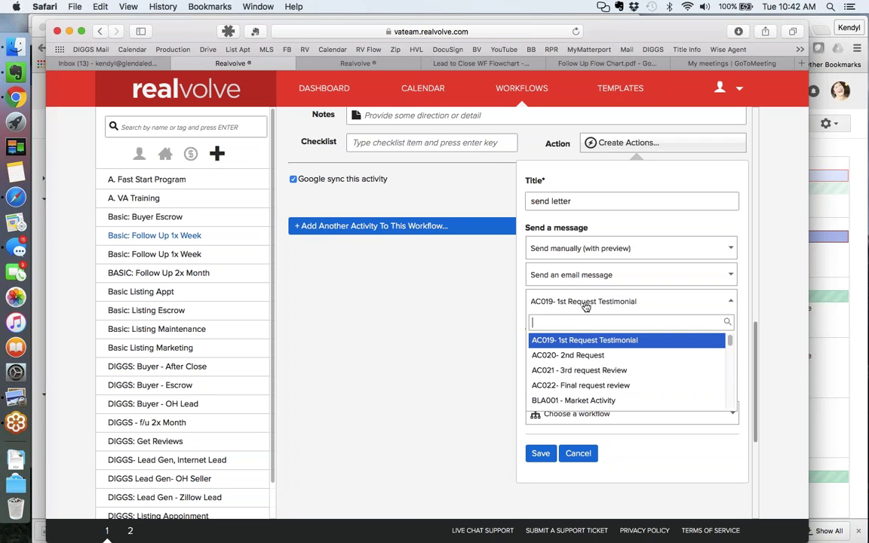
text(test)
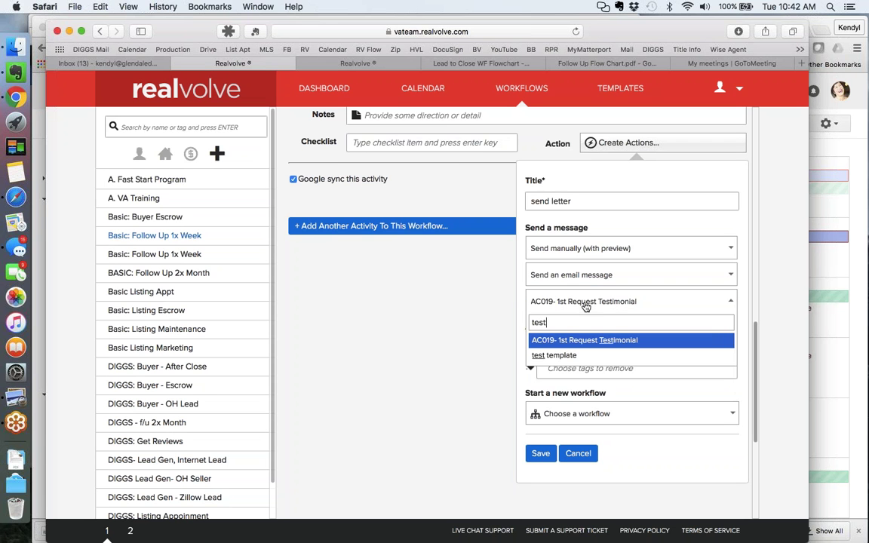
click(567, 358)
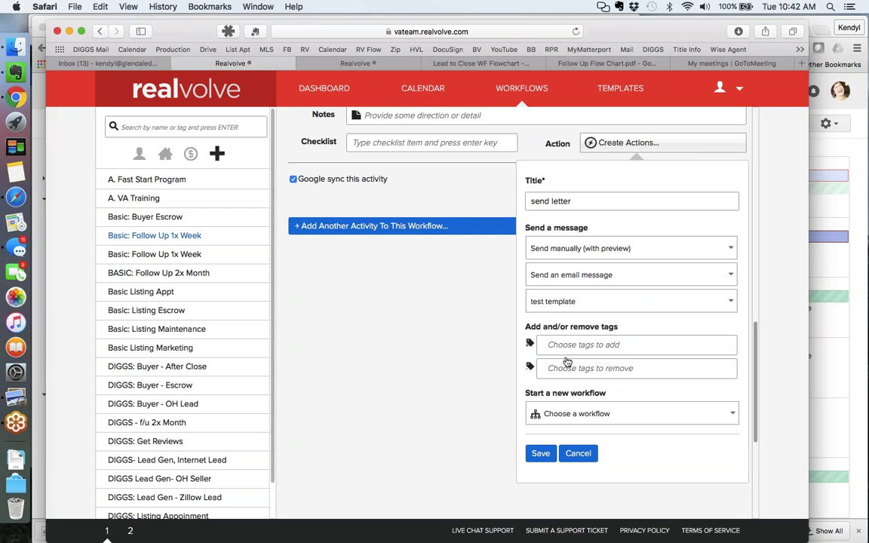
click(541, 454)
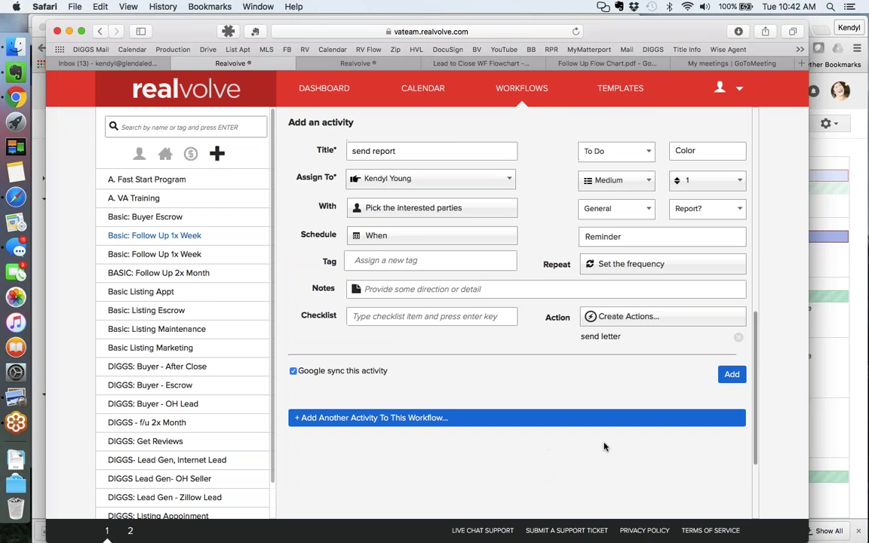
key(ctrl+Right)
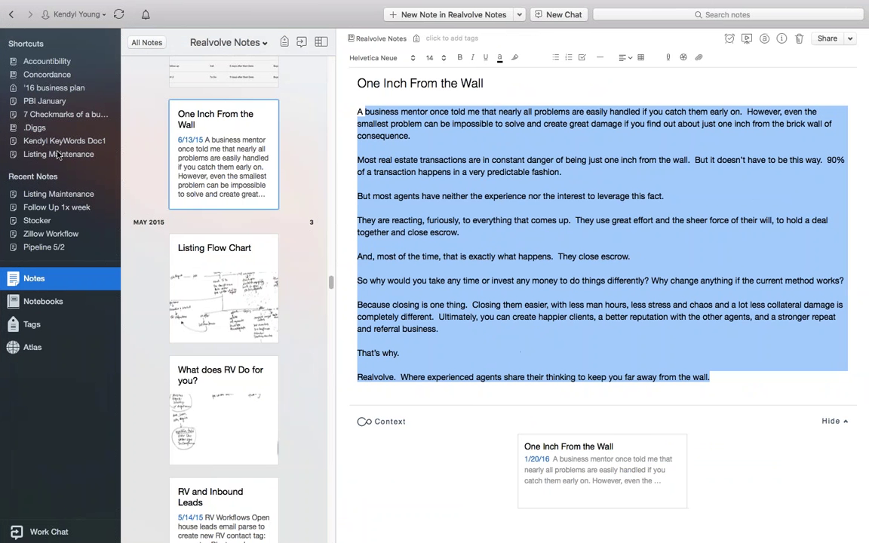
Open the Listing Maintenance note from Evernote's sidebar shortcuts
click(58, 154)
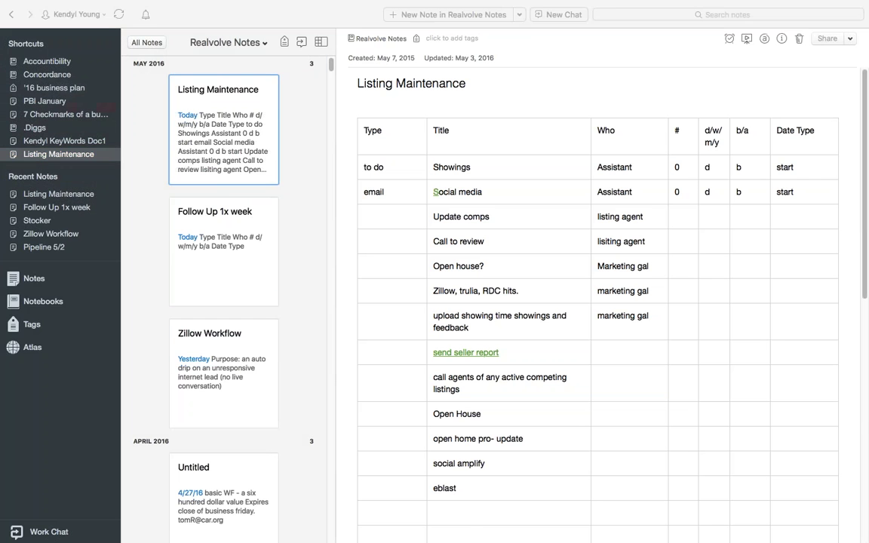
Switch from full-screen Evernote back to the Safari window showing Realvolve
key(super+Tab)
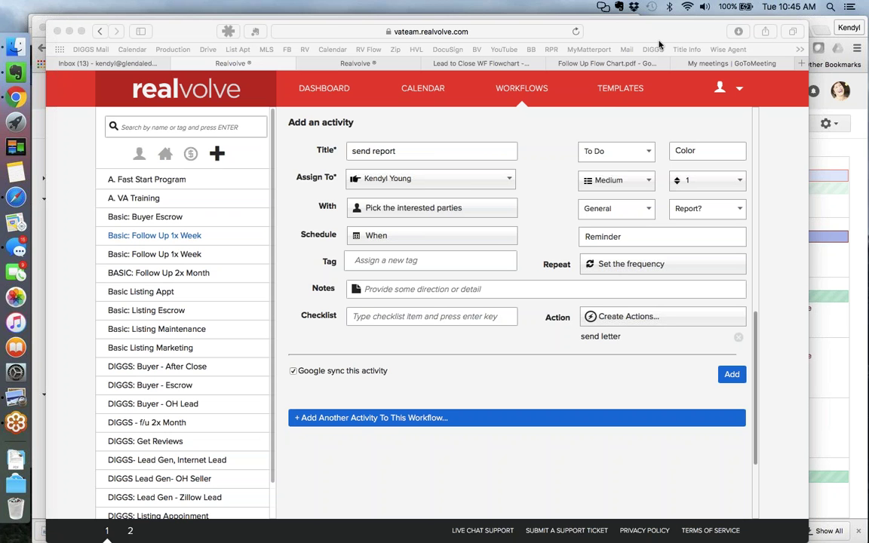
Go to Realvolve's TEMPLATES section and open AC001- Buyer Closed
click(615, 94)
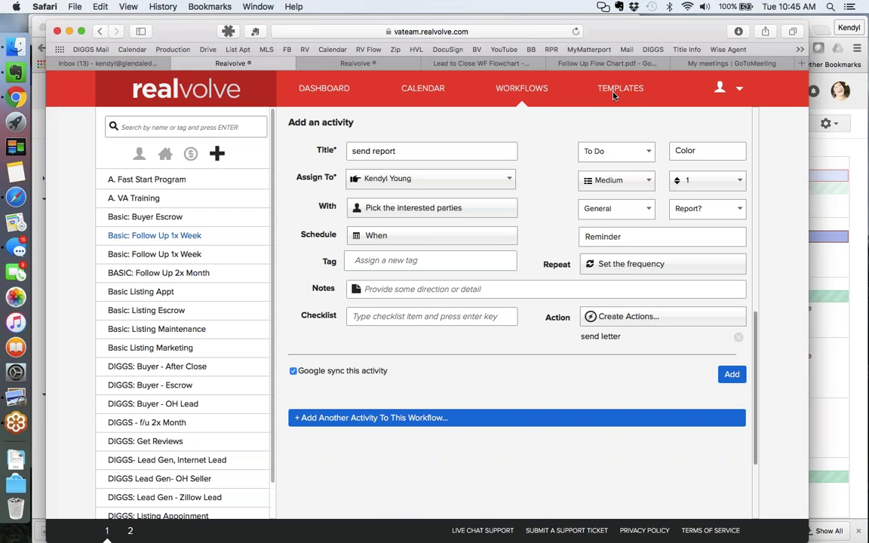
click(615, 90)
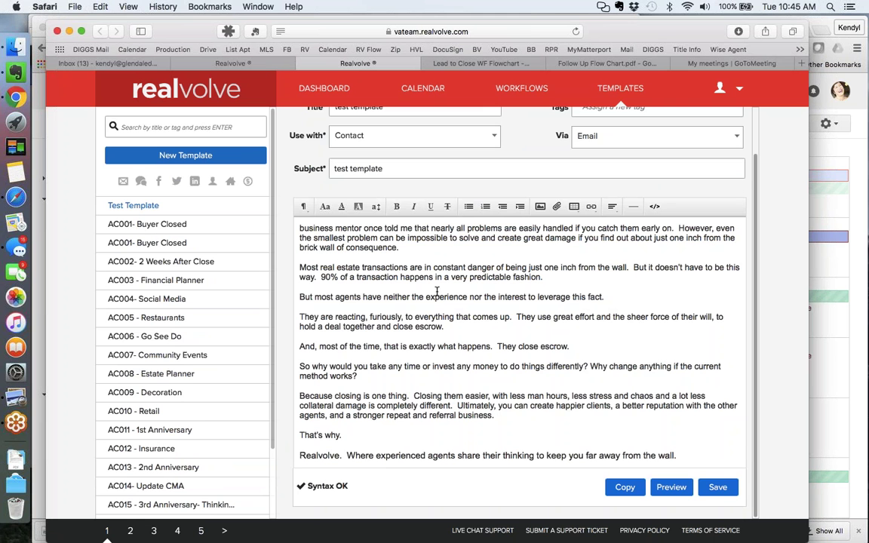
click(175, 225)
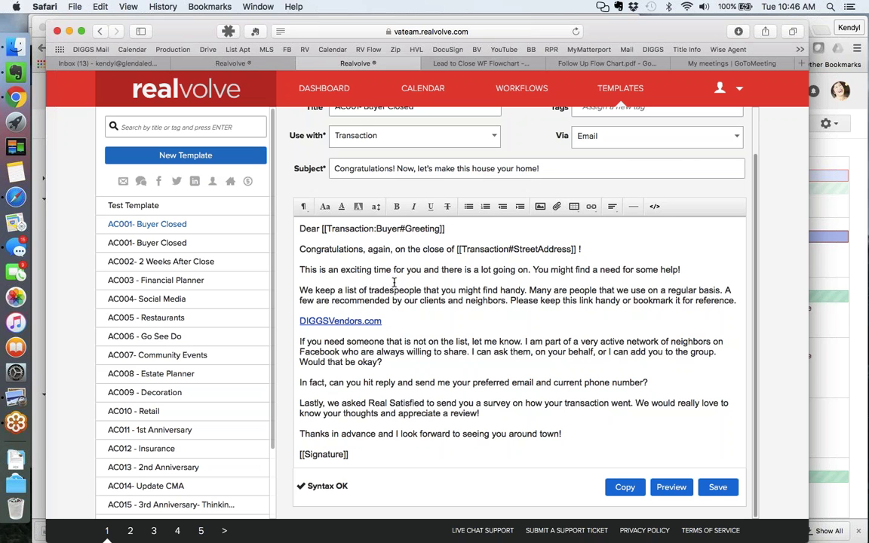
Open BBE013- Opening Letter to Listing Agent from templates page 2 and scroll through its body
scroll(188, 417, down, 4)
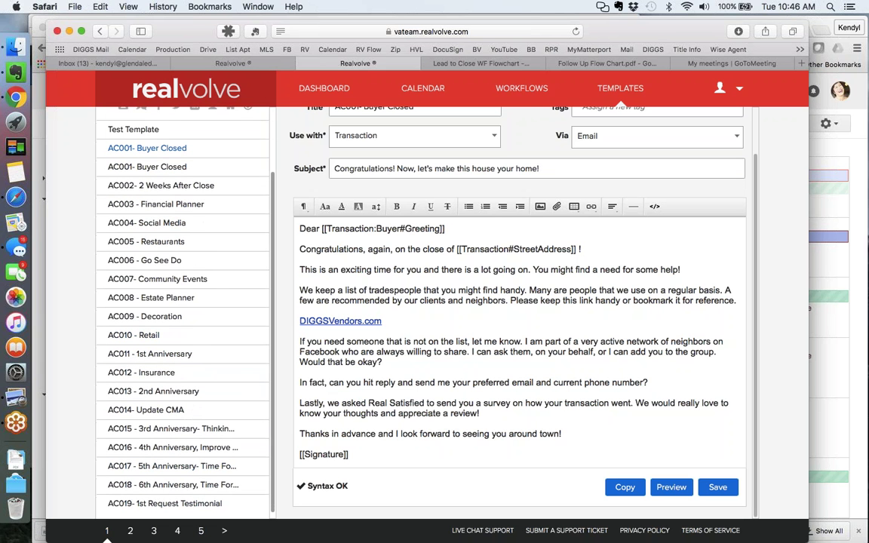
click(131, 531)
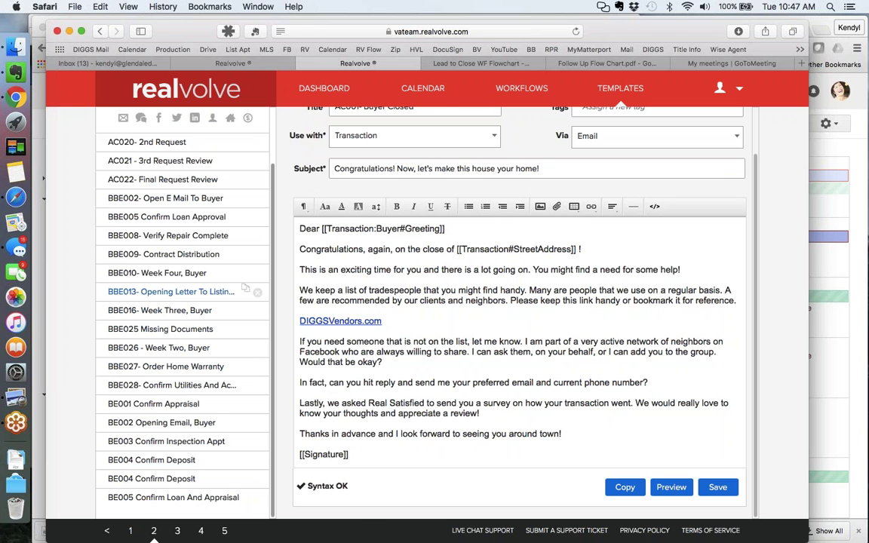
click(245, 288)
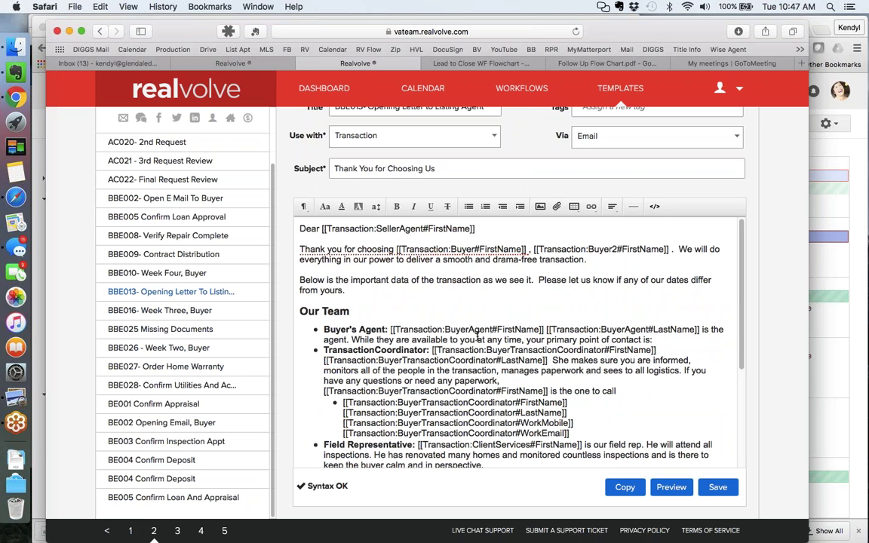
scroll(477, 337, down, 4)
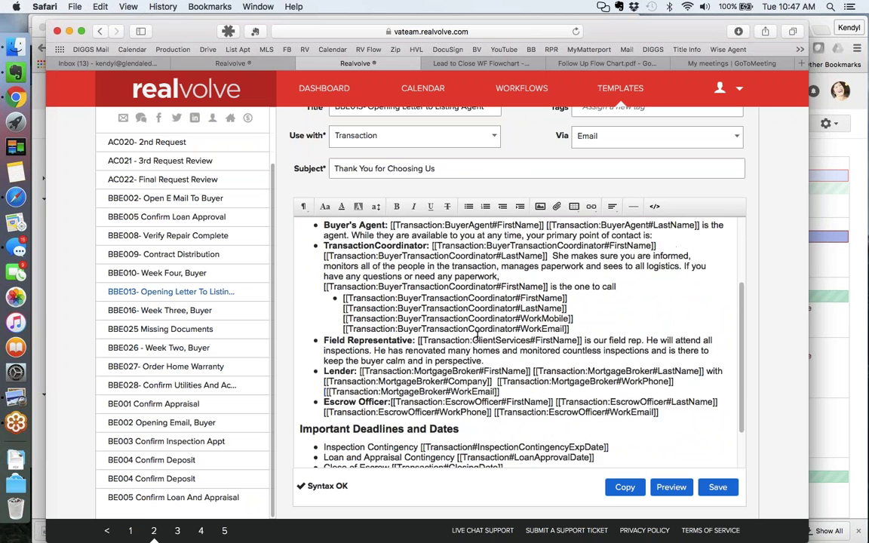
scroll(477, 336, up, 2)
scroll(477, 336, up, 1)
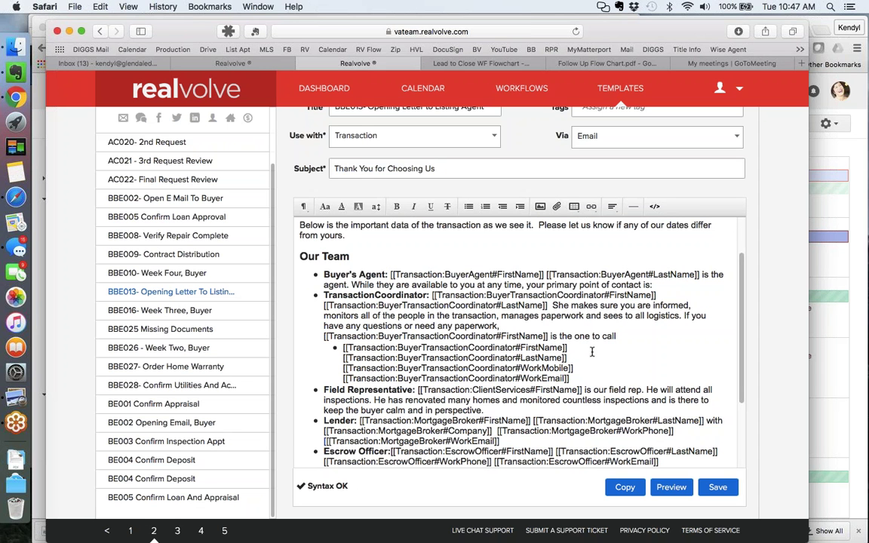
scroll(593, 351, down, 5)
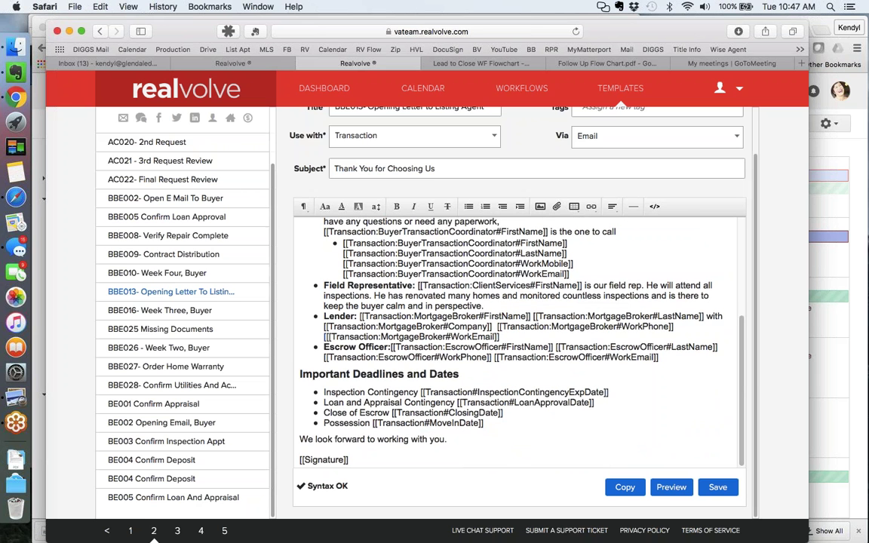
scroll(256, 227, up, 10)
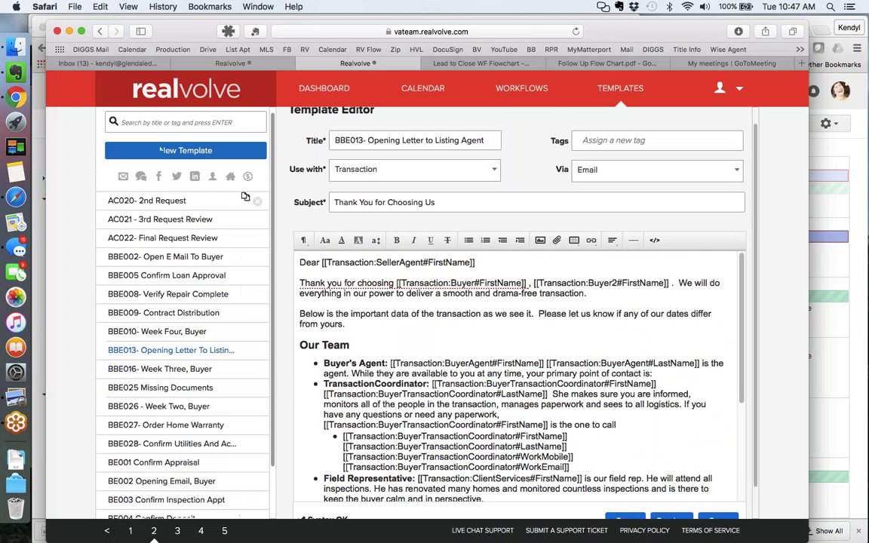
Start a new template, begin the body with 'Dear', and set Use with to Contact
click(192, 153)
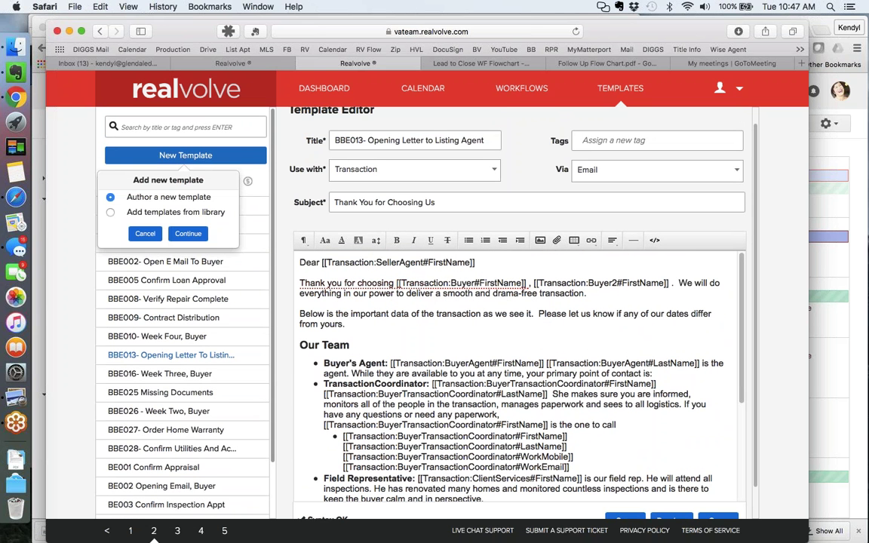
click(186, 233)
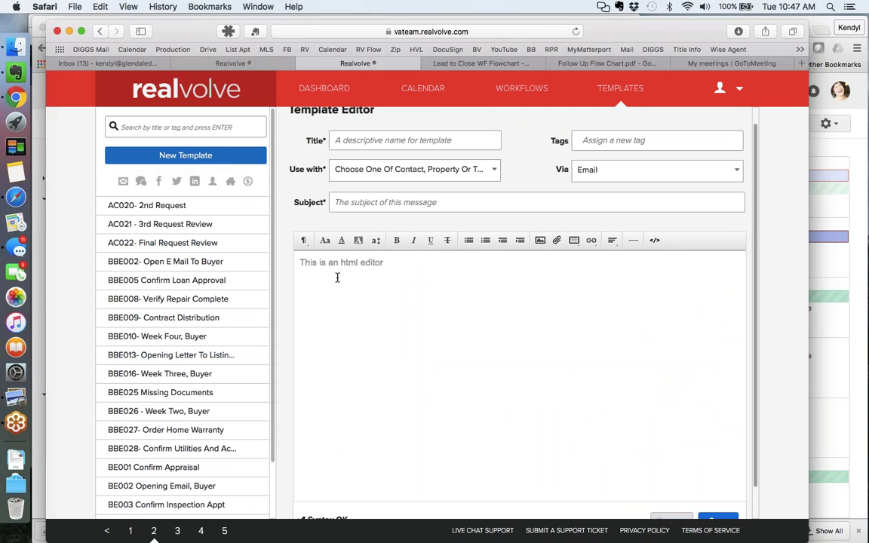
click(350, 263)
text(dear)
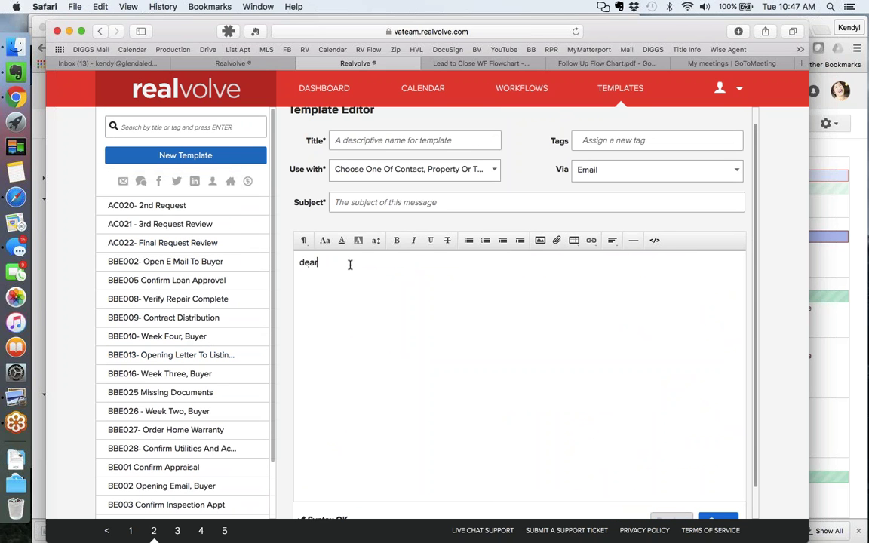
key(BackSpace)
key(BackSpace)
key(BackSpace)
key(BackSpace)
text(Dear [[greetin)
click(386, 171)
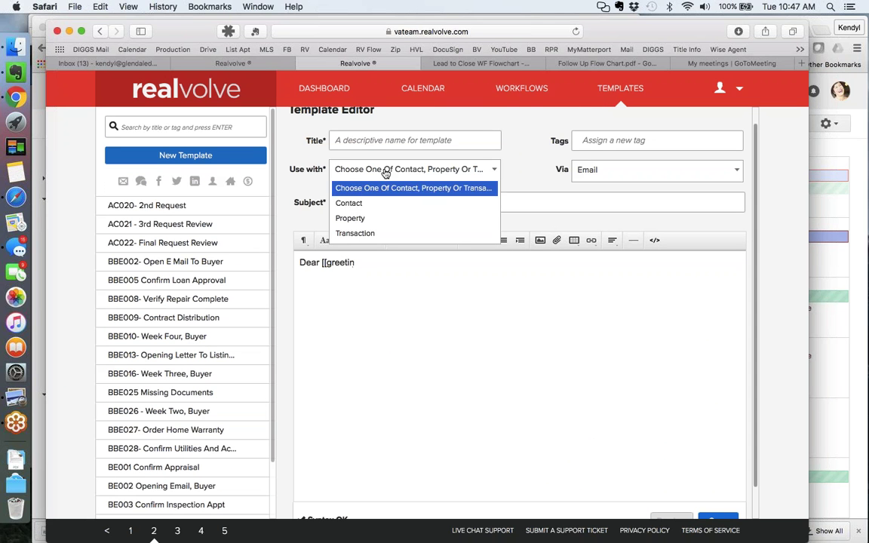
click(355, 202)
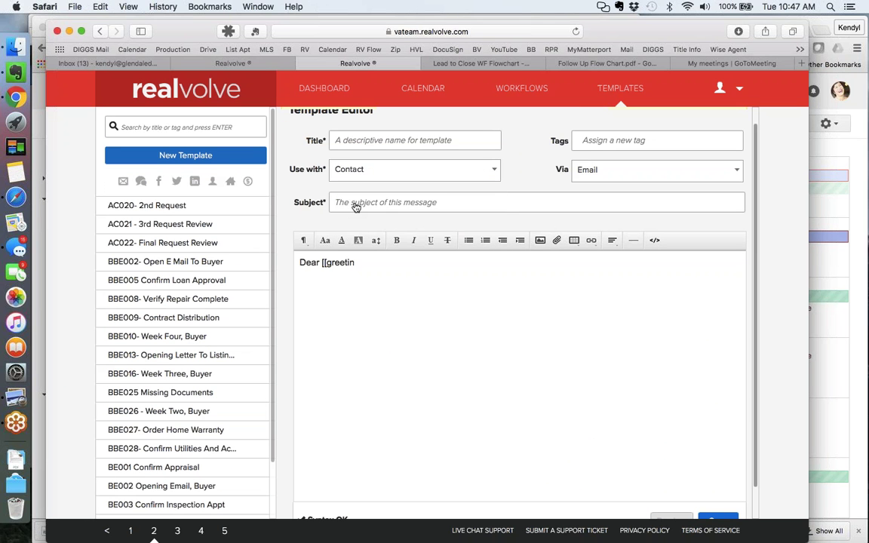
Replace the half-typed merge field with [[Greeting]] from autocomplete and start a new line
click(368, 260)
drag(369, 260, 323, 263)
key(BackSpace)
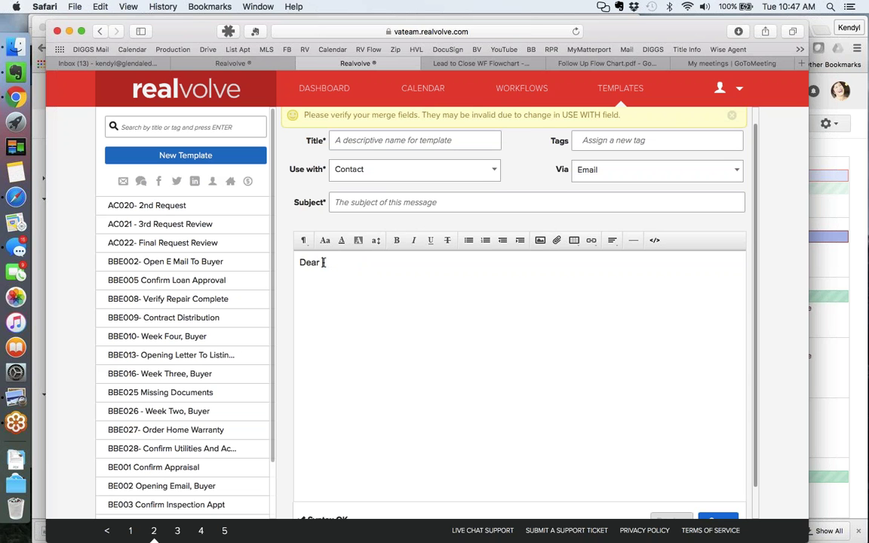
click(365, 178)
click(365, 178)
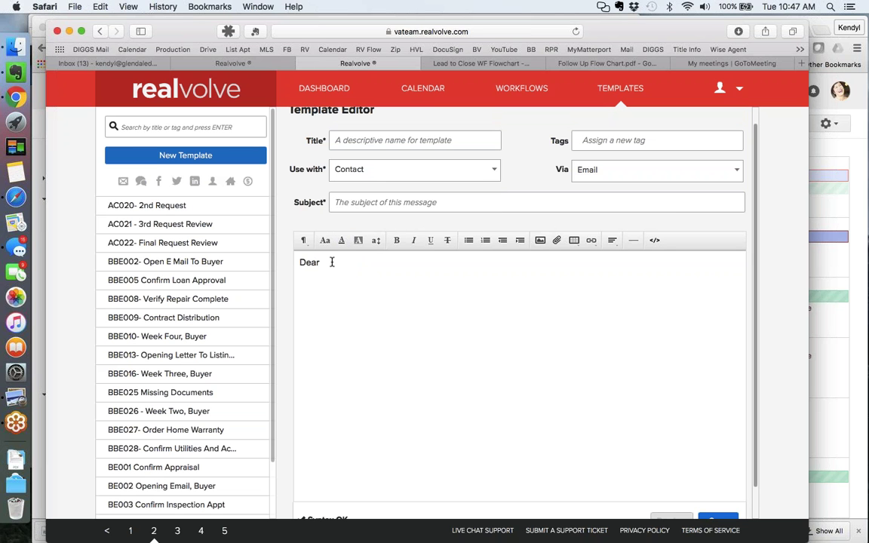
text([[)
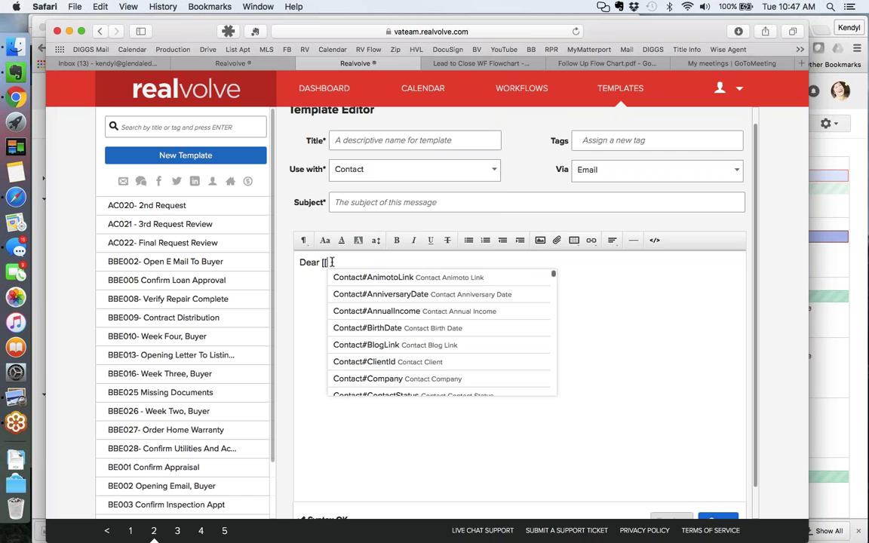
text(gree)
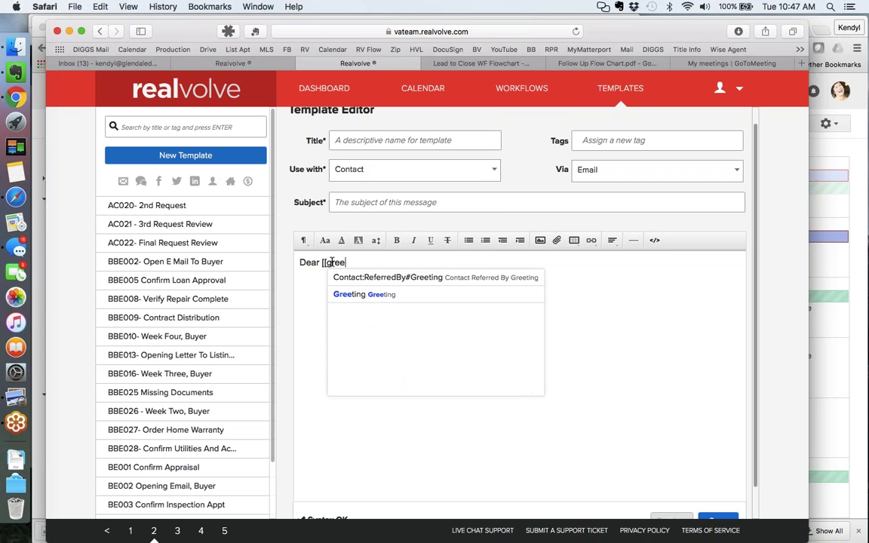
click(341, 296)
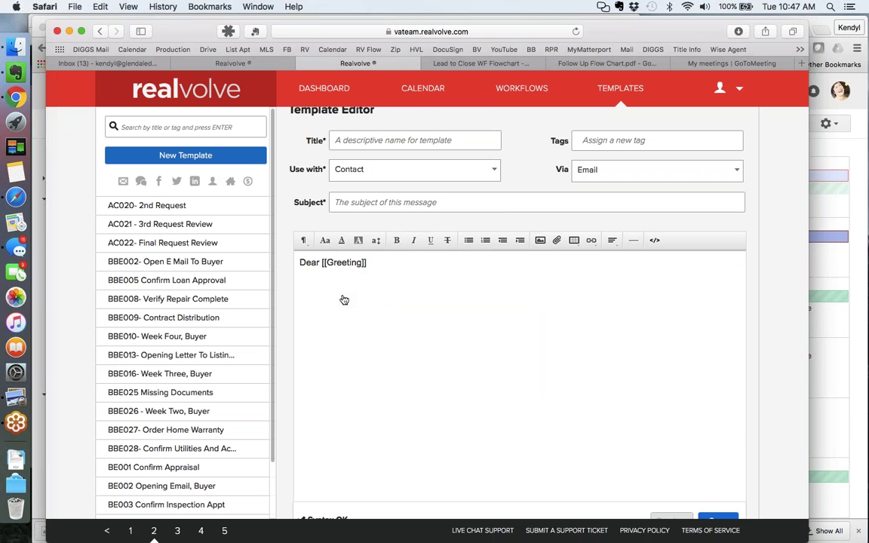
key(Return)
key(BackSpace)
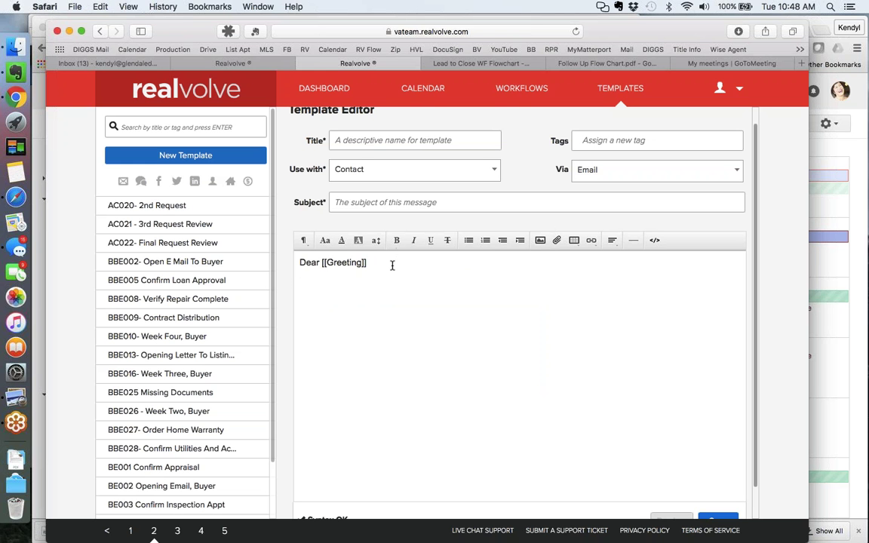
key(Return)
text(love your)
key(BackSpace)
key(BackSpace)
key(BackSpace)
key(BackSpace)
key(BackSpace)
key(BackSpace)
key(BackSpace)
key(BackSpace)
key(BackSpace)
key(BackSpace)
Switch to Evernote and open the Merge Fields 6:4 note from the notes list
key(ctrl+Right)
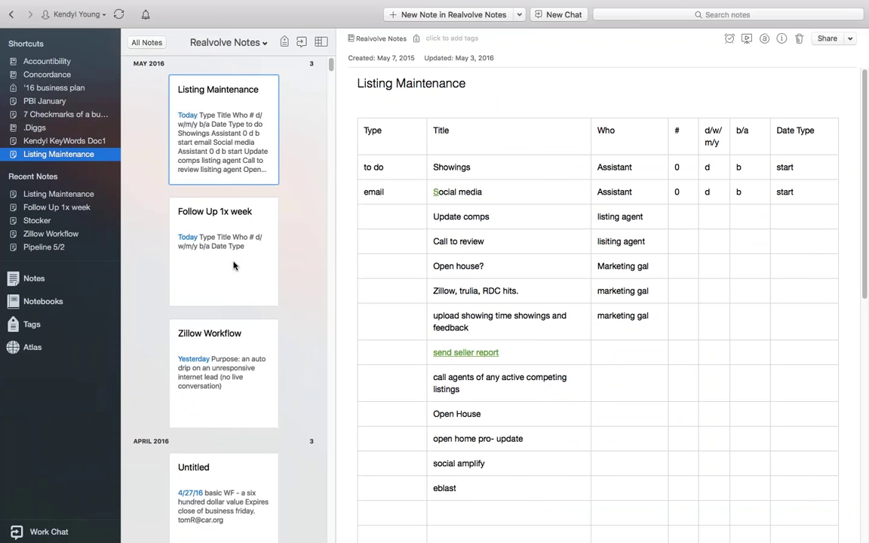
scroll(233, 264, down, 15)
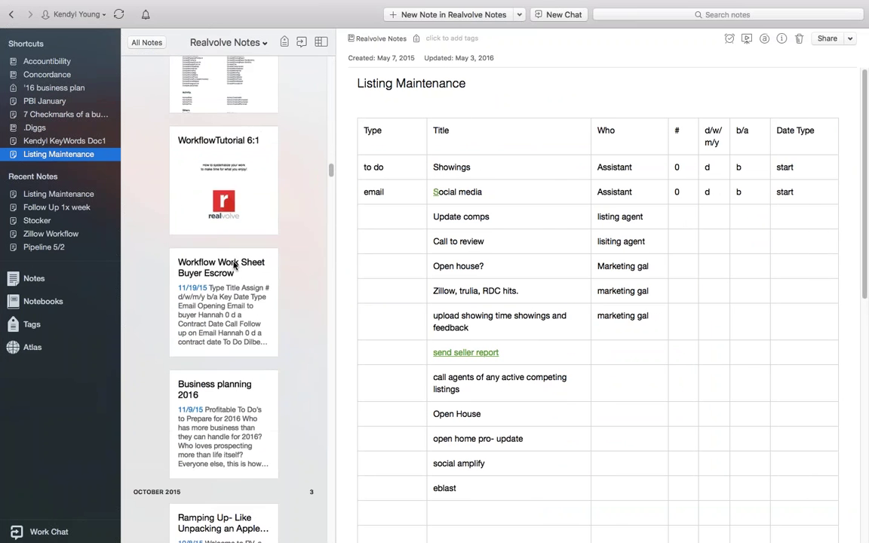
scroll(236, 280, up, 2)
click(208, 96)
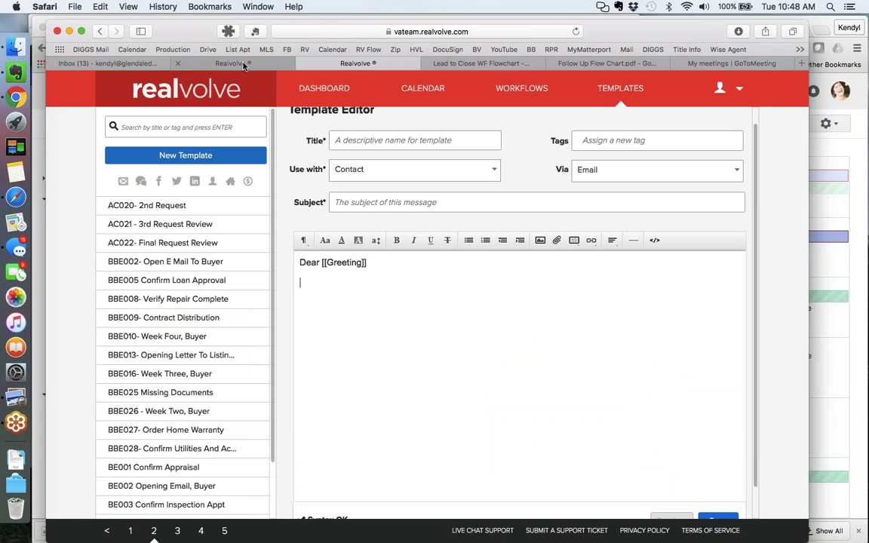
In the other Realvolve tab, open the recently viewed contact and show its Contact details
click(240, 63)
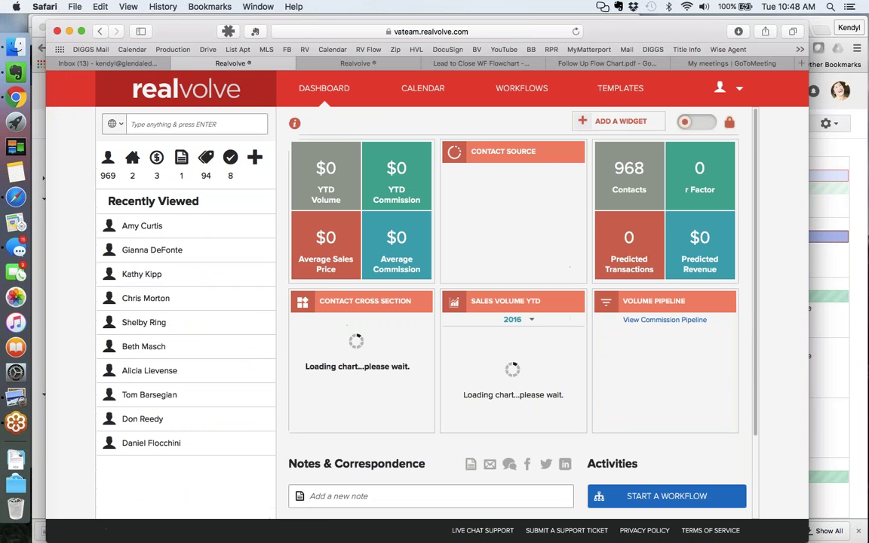
click(144, 226)
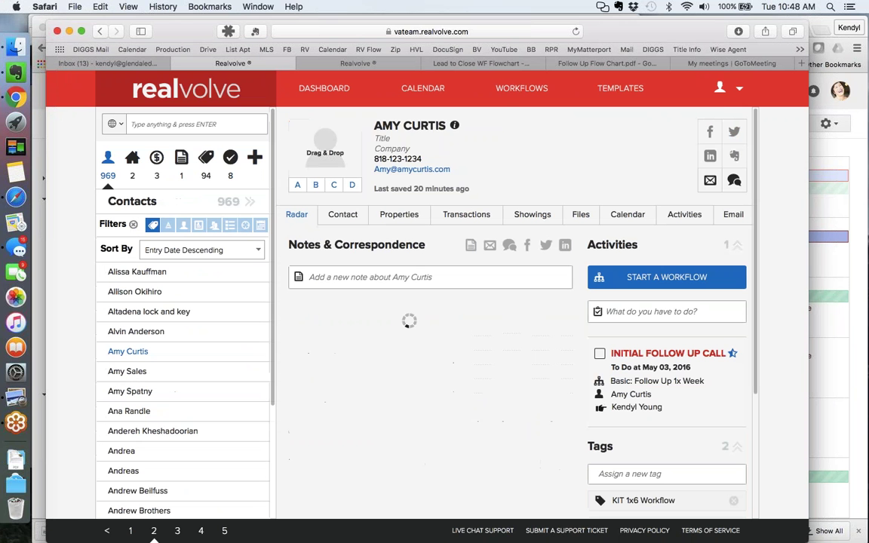
click(349, 218)
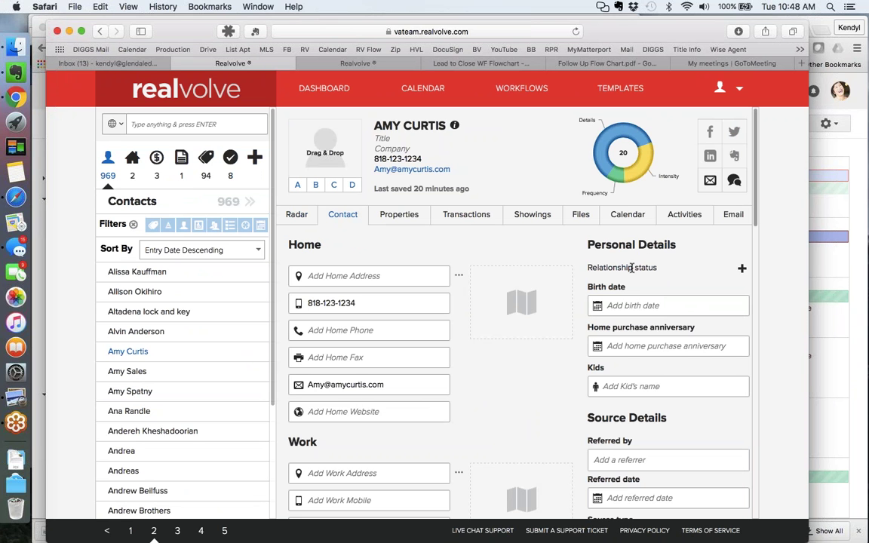
Add a Married relationship, choosing the spouse's contact by searching their name
click(742, 270)
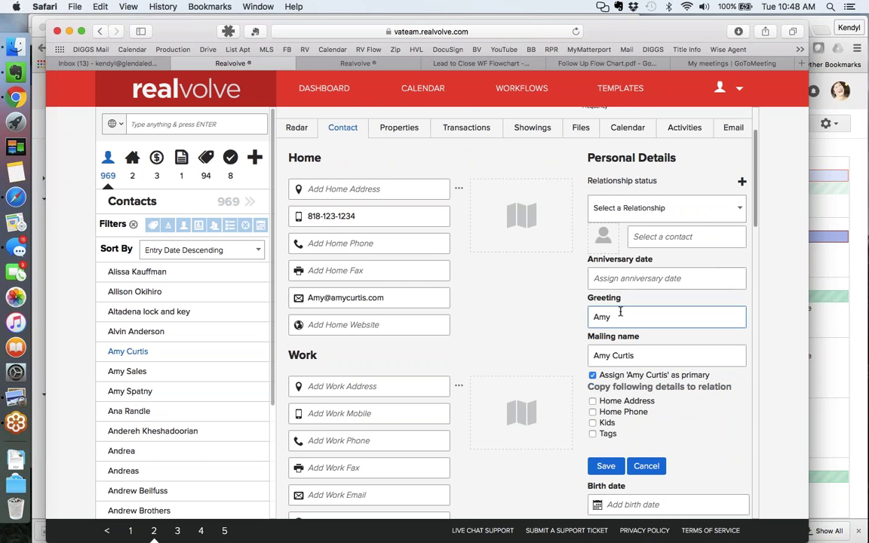
click(631, 316)
click(641, 209)
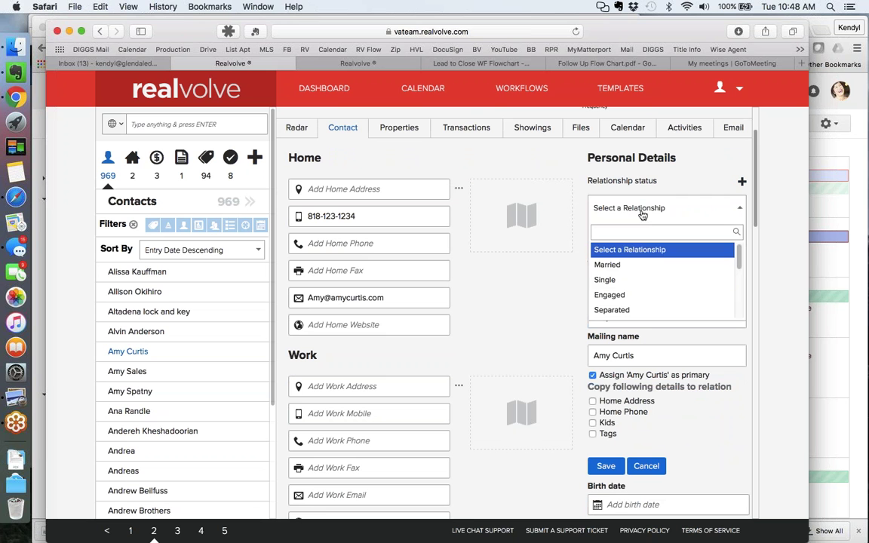
click(608, 265)
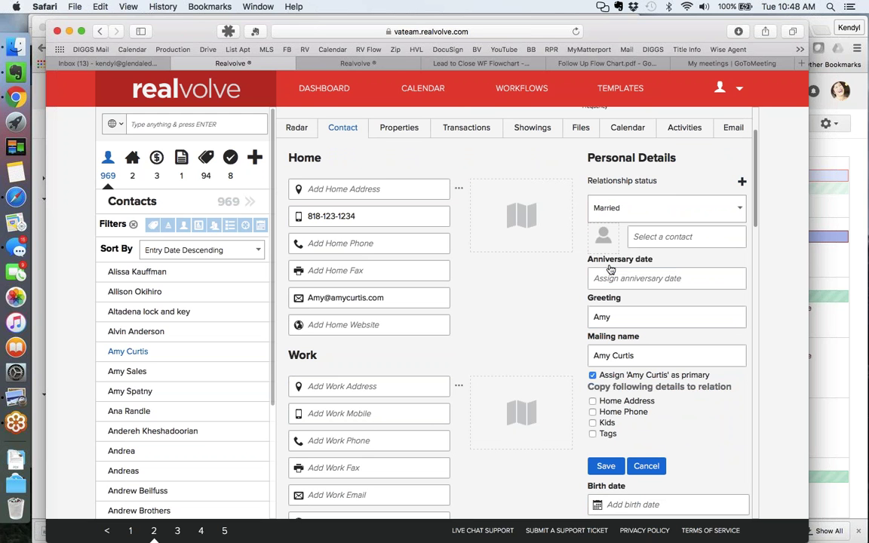
click(667, 237)
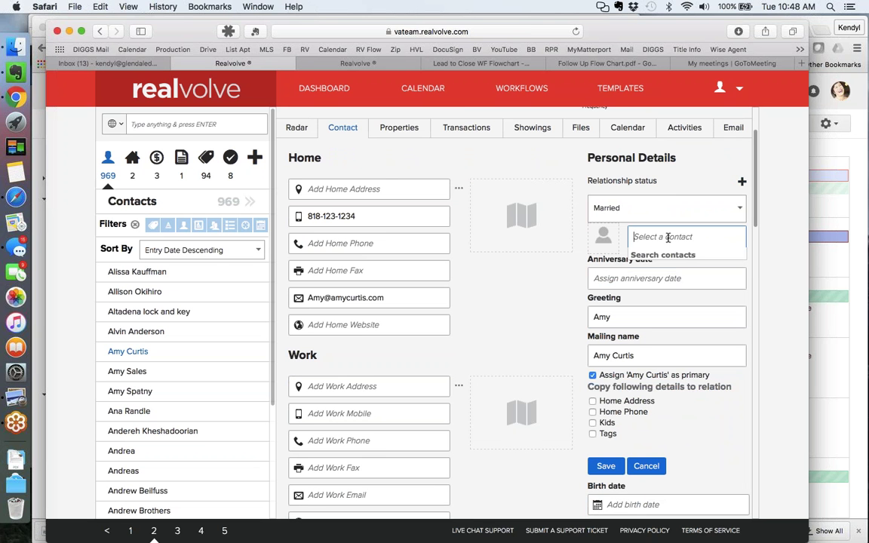
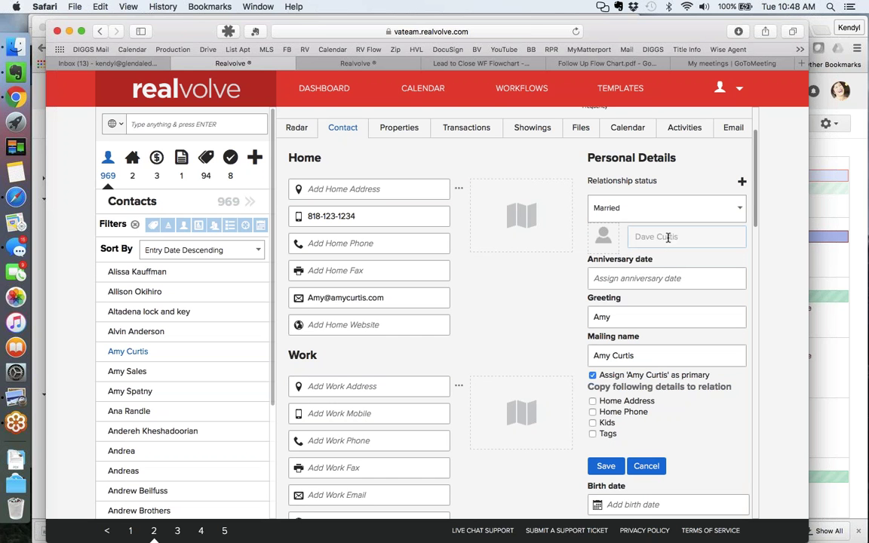
key(Return)
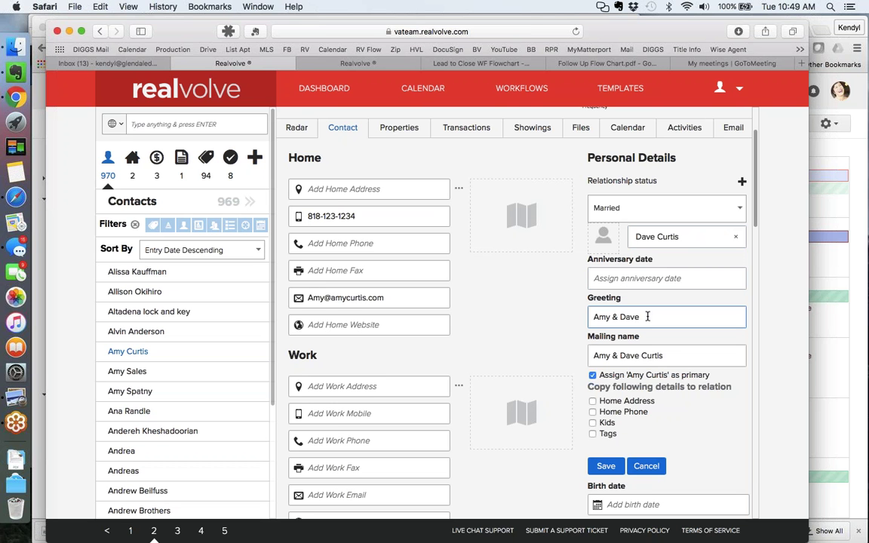
Replace the Greeting with the couple's joint first names
drag(647, 316, 589, 317)
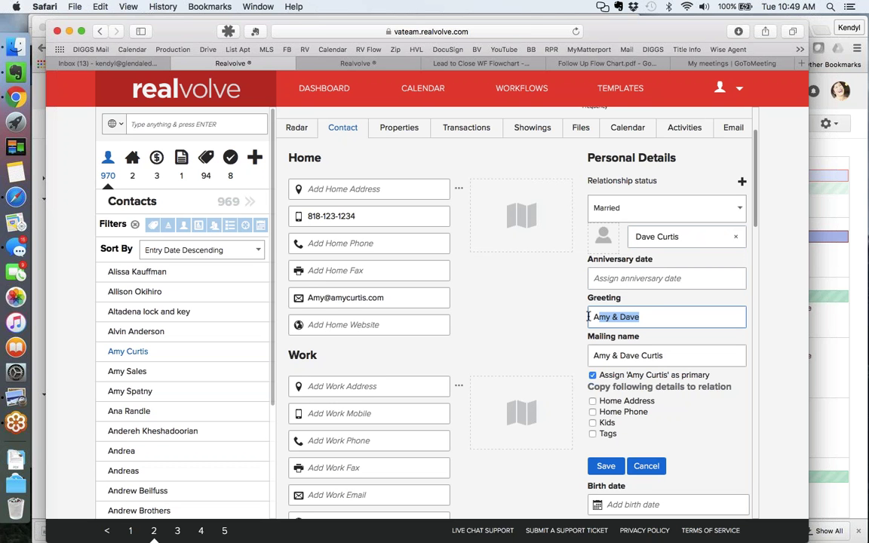
text(Dave )
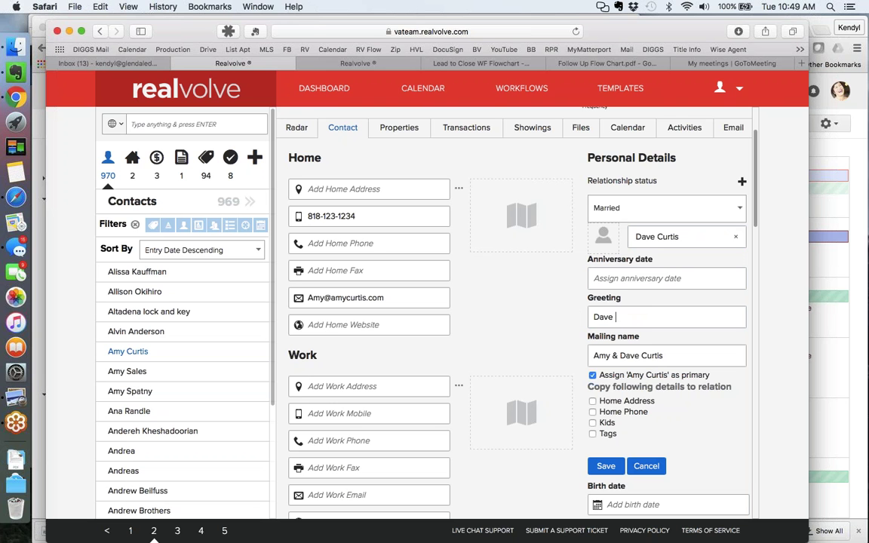
text(& Amy)
key(Tab)
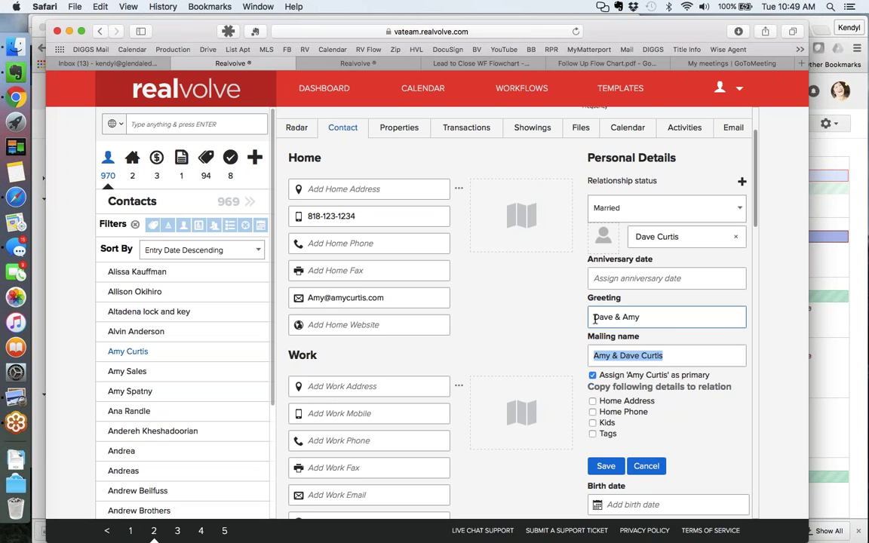
click(597, 318)
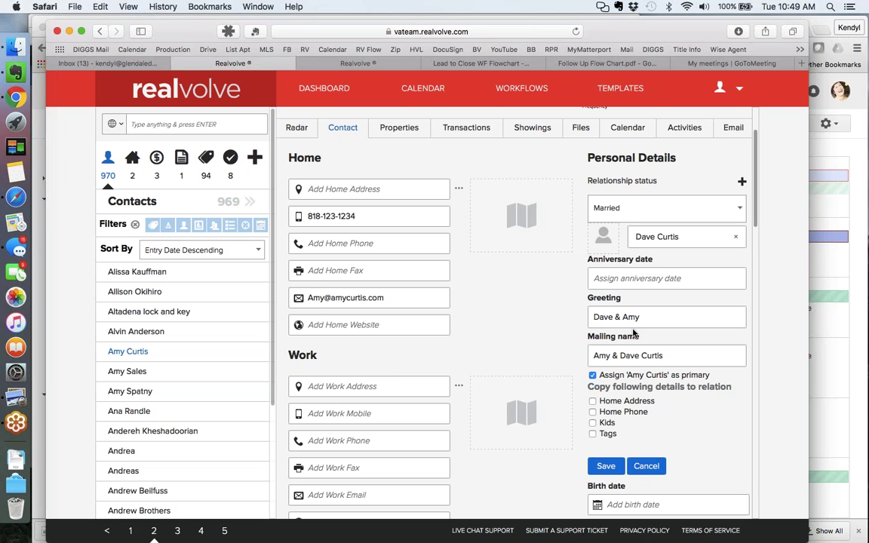
click(594, 317)
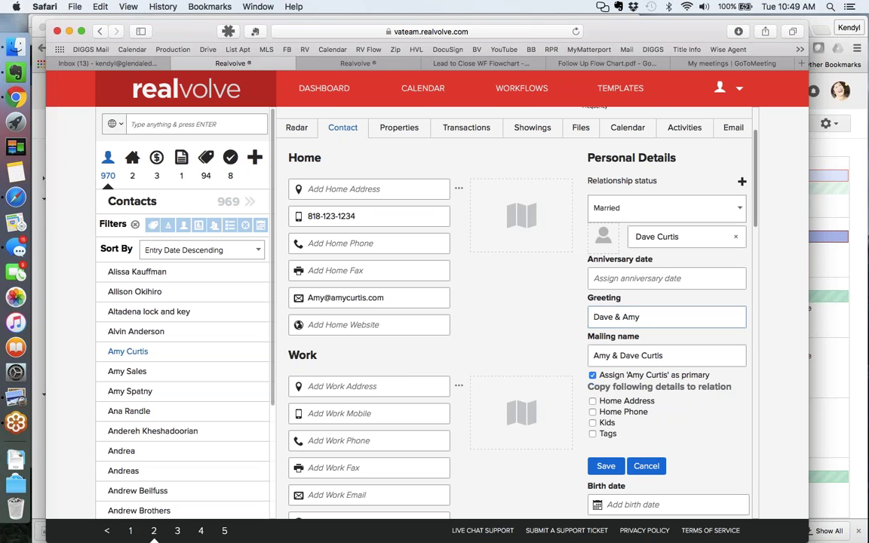
Copy Home Address, Home Phone, Kids and Tags to the spouse and save the relationship
click(592, 402)
click(593, 412)
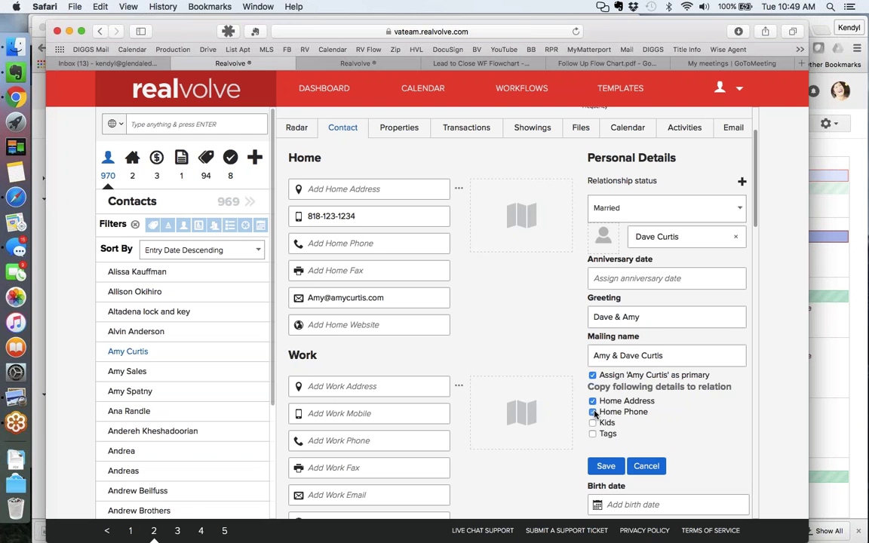
click(594, 423)
click(593, 435)
click(608, 467)
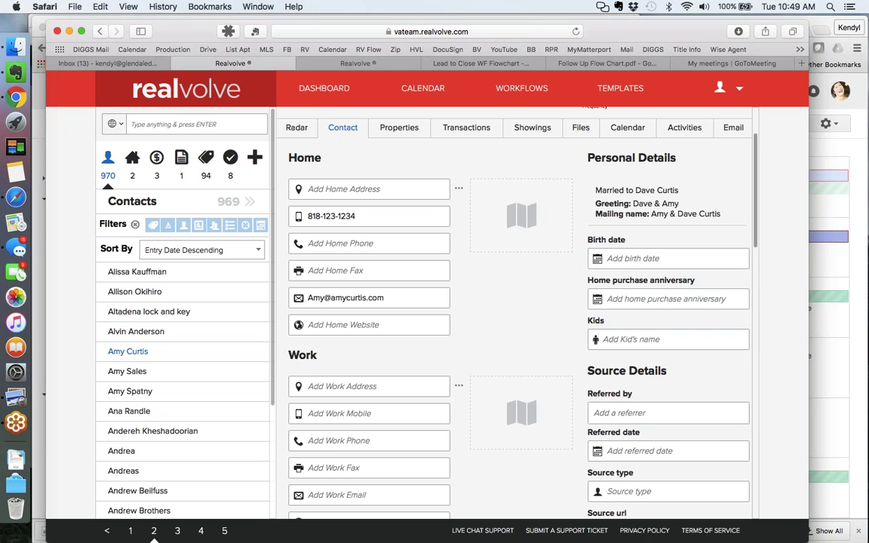
Search for the spouse's contact and review its overview and personal details
click(190, 124)
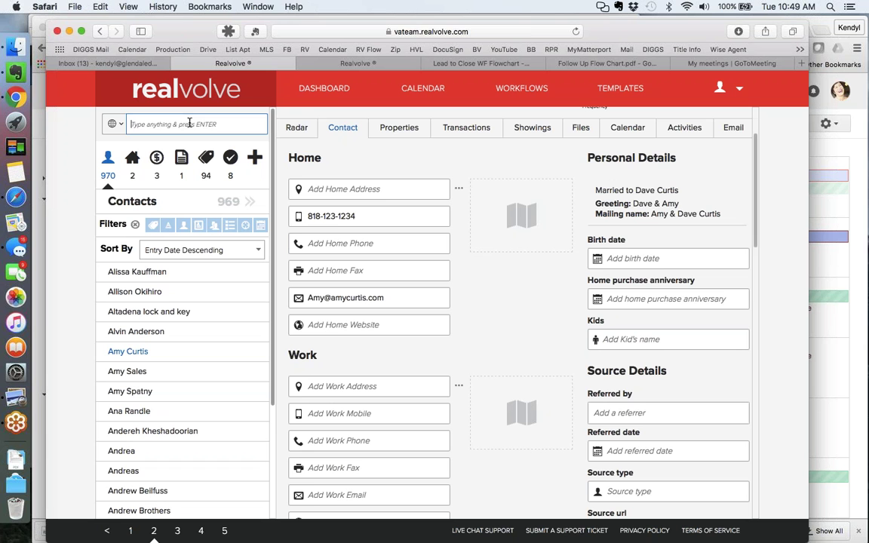
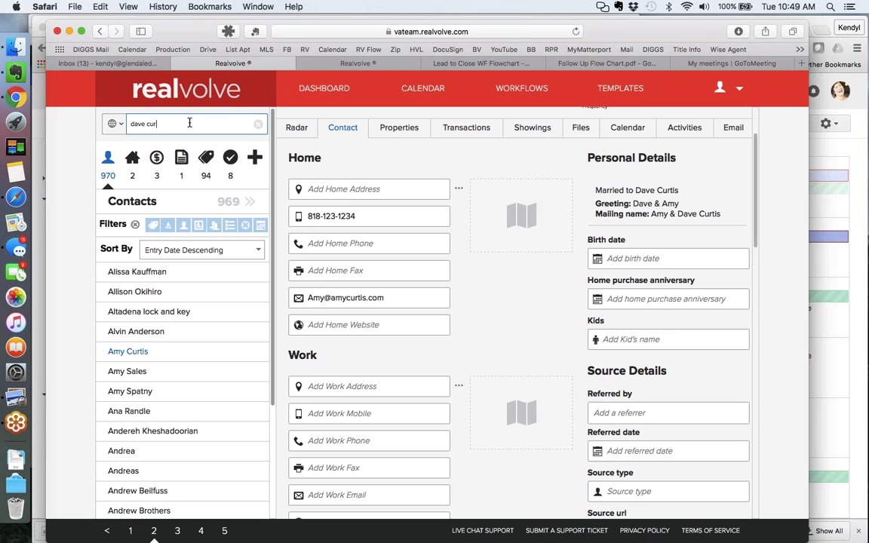
key(Return)
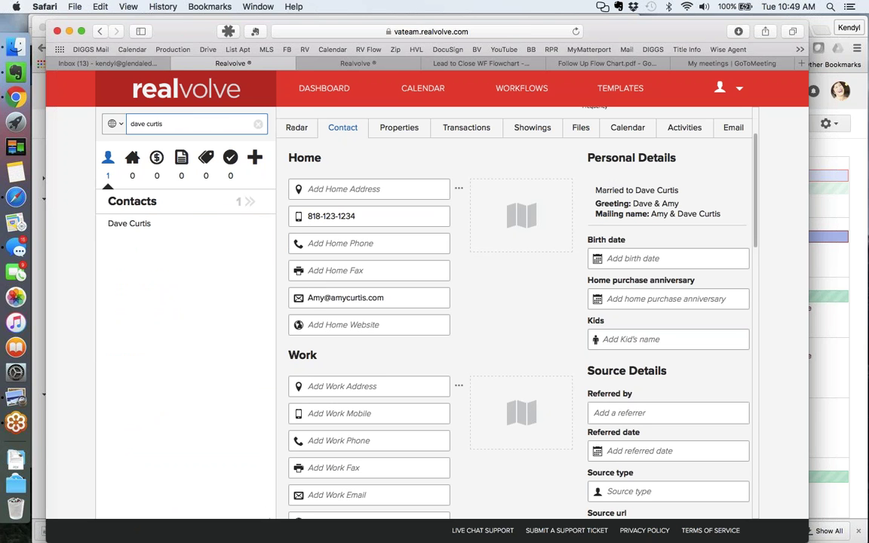
click(132, 225)
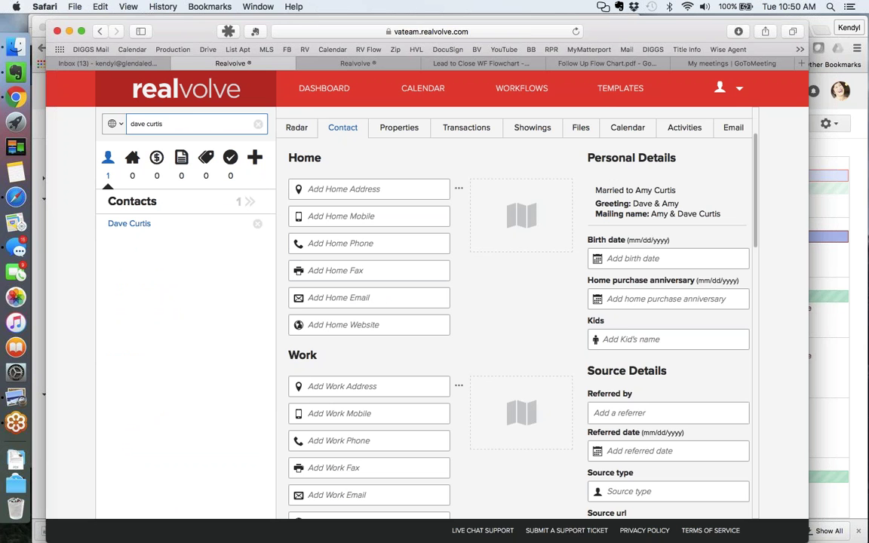
mouse_move(660, 189)
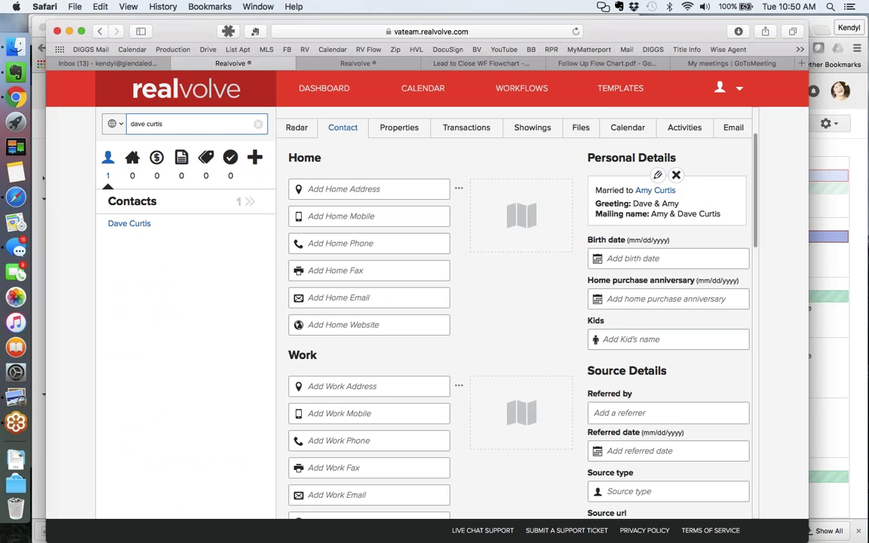
click(297, 127)
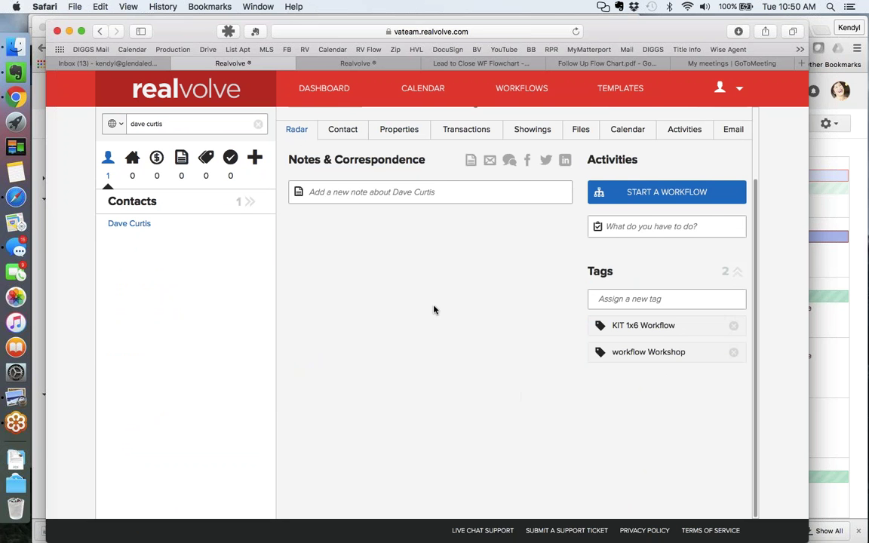
scroll(434, 310, up, 3)
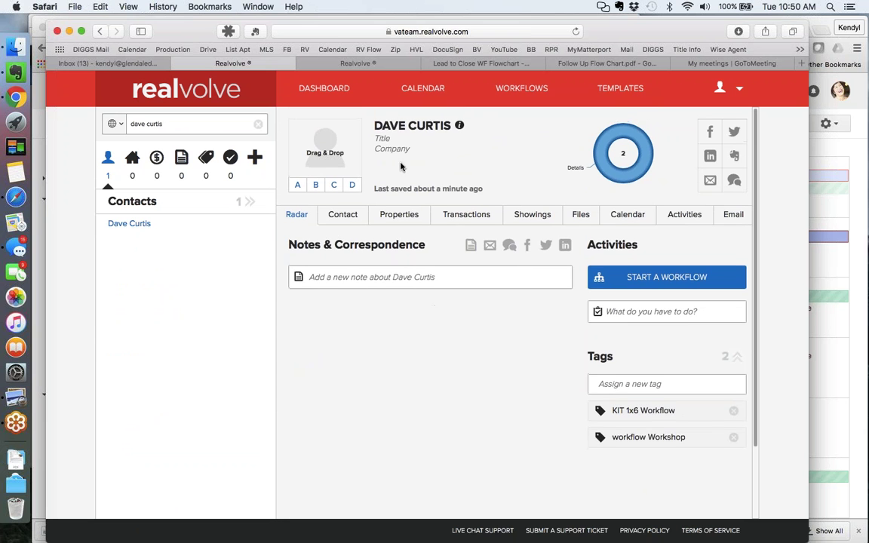
click(343, 216)
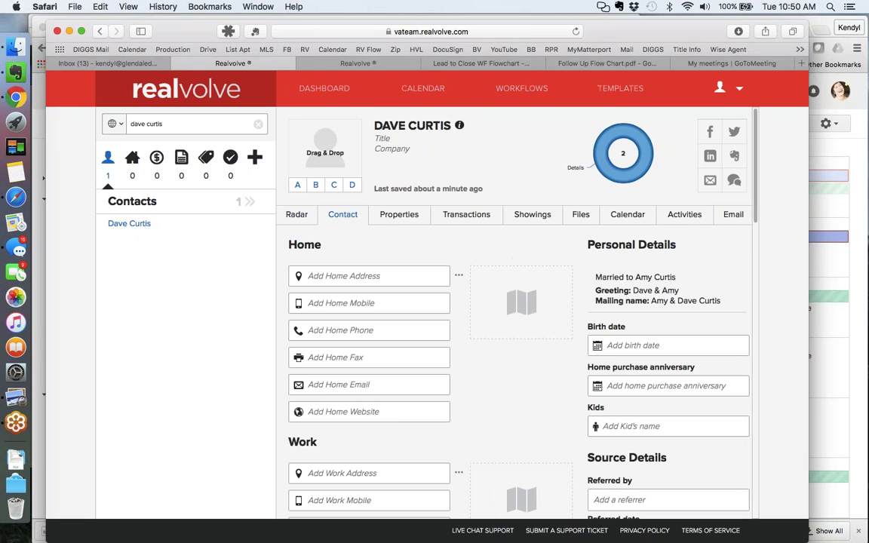
Return to the template draft tab, then switch over to the Evernote merge fields note
click(341, 65)
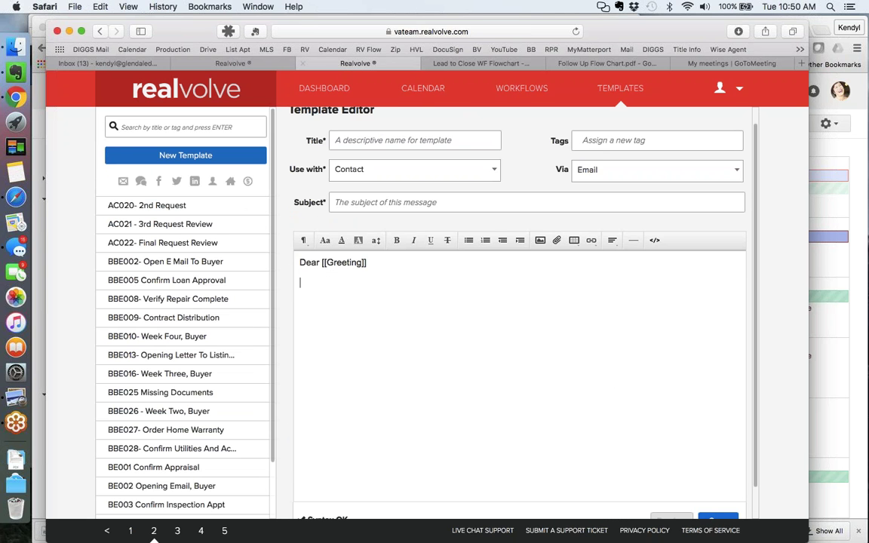
scroll(451, 308, up, 2)
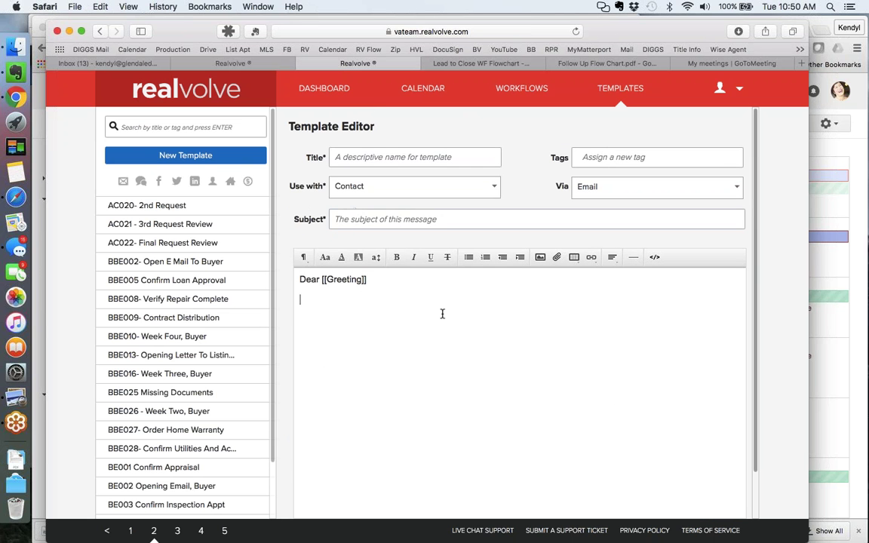
key(ctrl+Right)
Scroll through the Contact merge fields in the Merge Fields note, then switch back to the template
scroll(551, 329, down, 12)
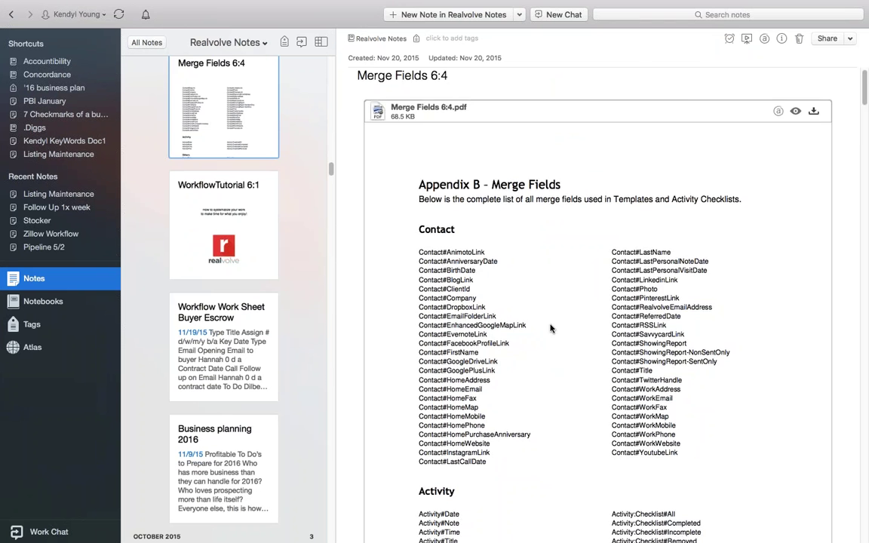
scroll(550, 329, up, 12)
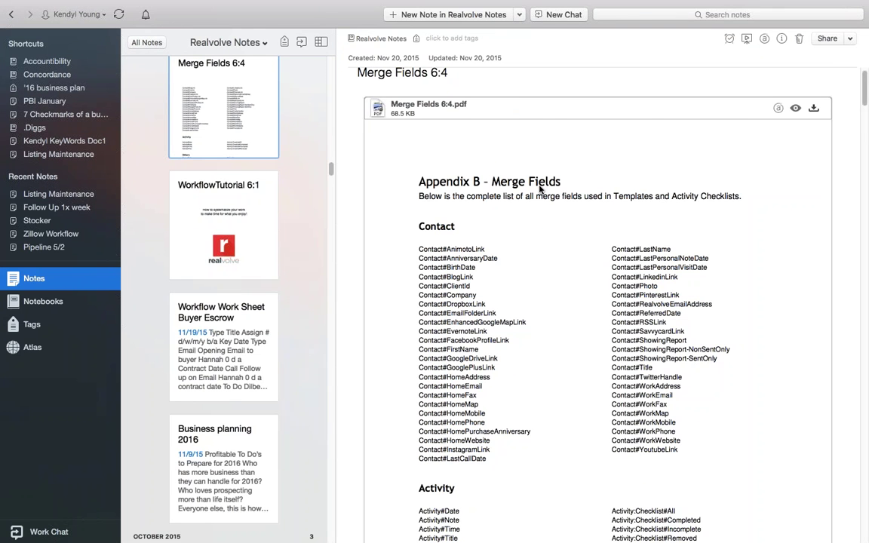
scroll(501, 291, down, 2)
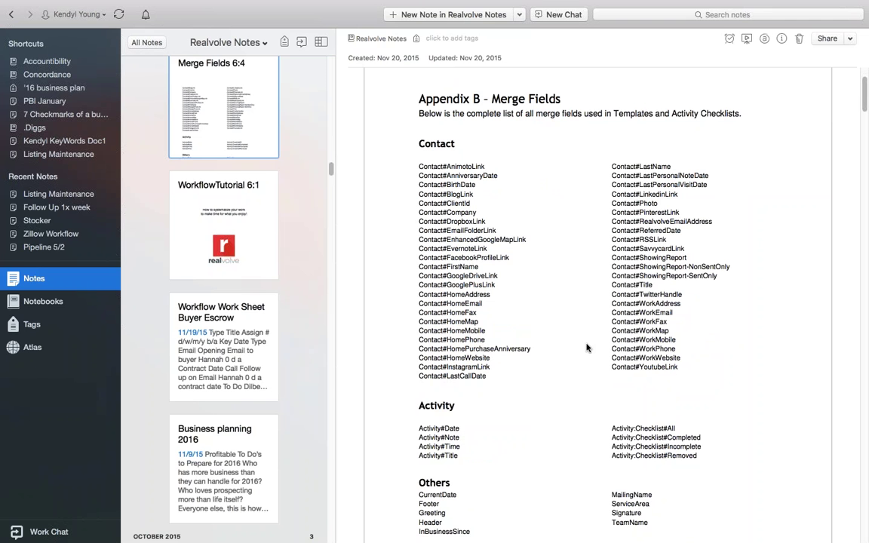
scroll(588, 348, down, 1)
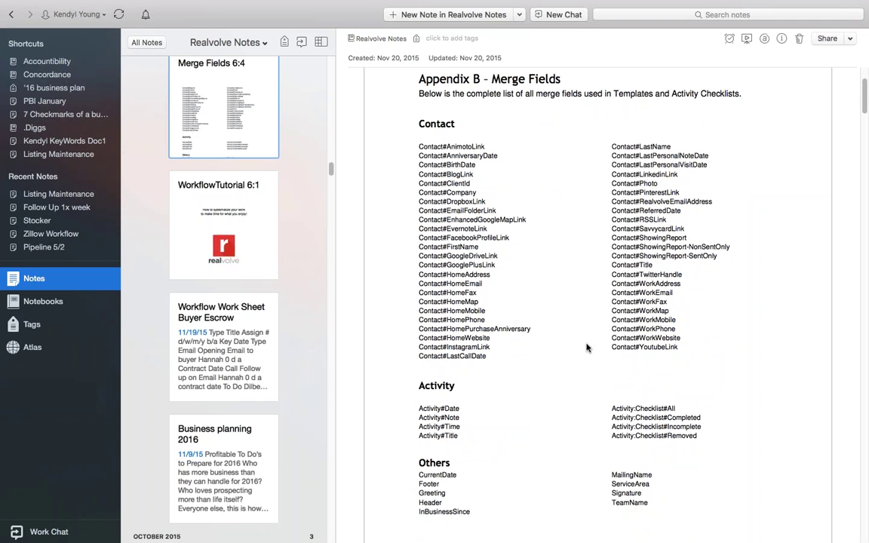
scroll(587, 348, down, 2)
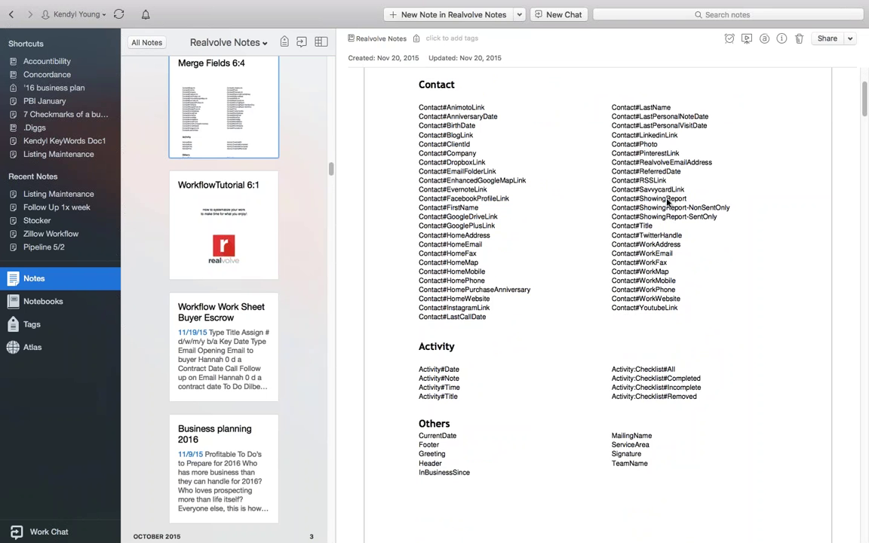
key(ctrl+Left)
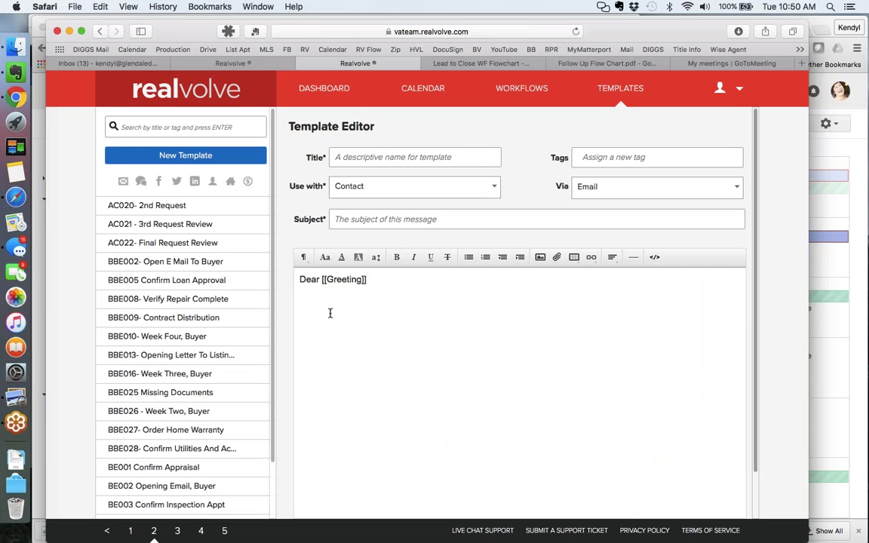
Add 'This is your [[Contact#ShowingReport]]' using autocomplete, start a new line, and switch to Evernote
key(Return)
text(This is your [[)
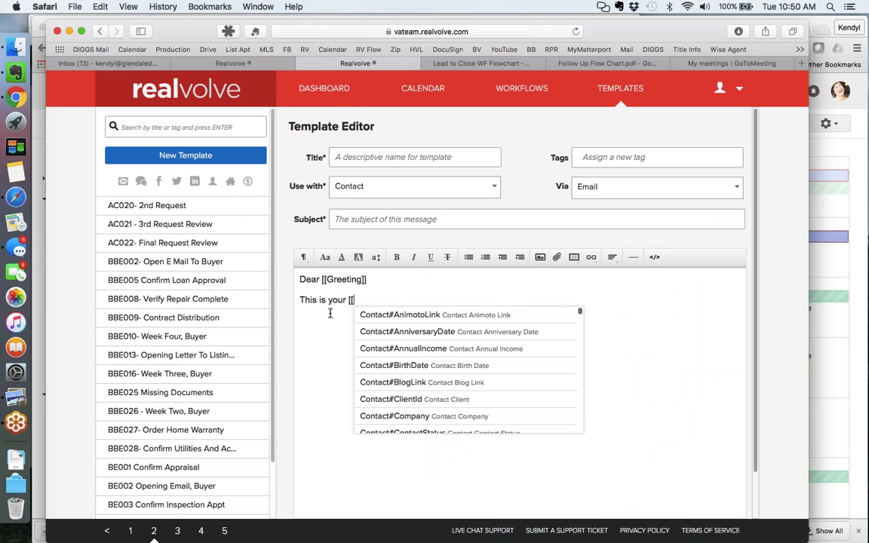
text(showing)
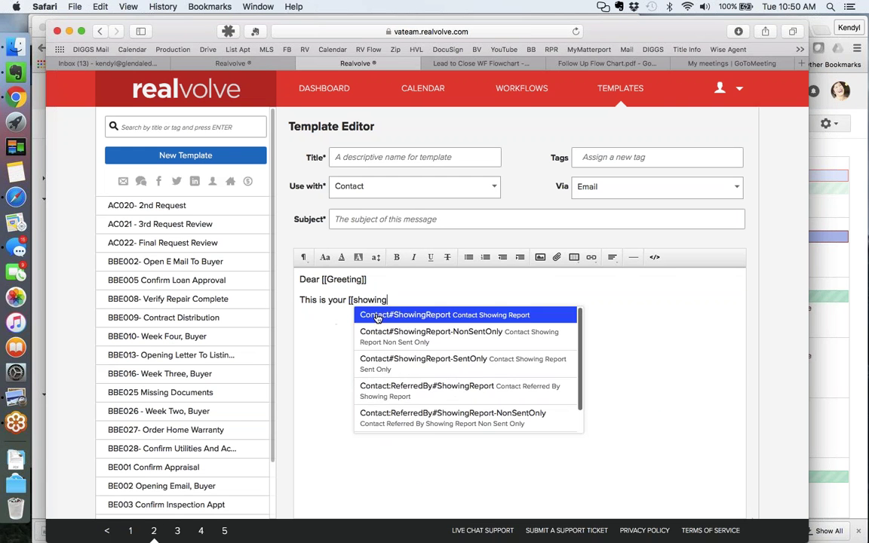
click(378, 318)
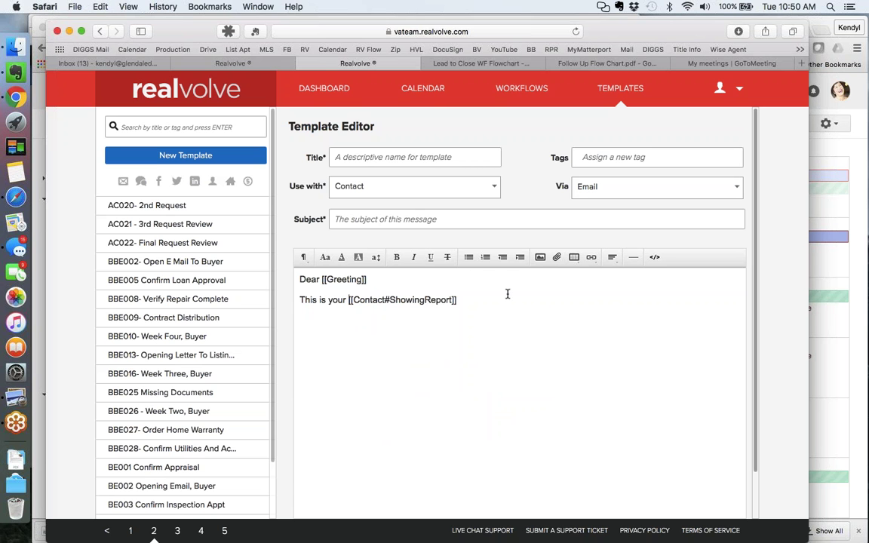
click(479, 301)
key(Return)
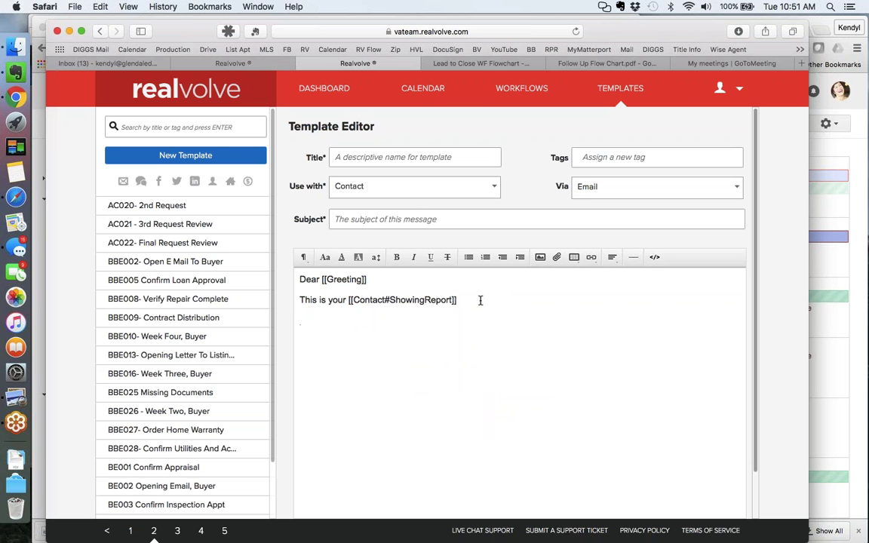
key(ctrl+Right)
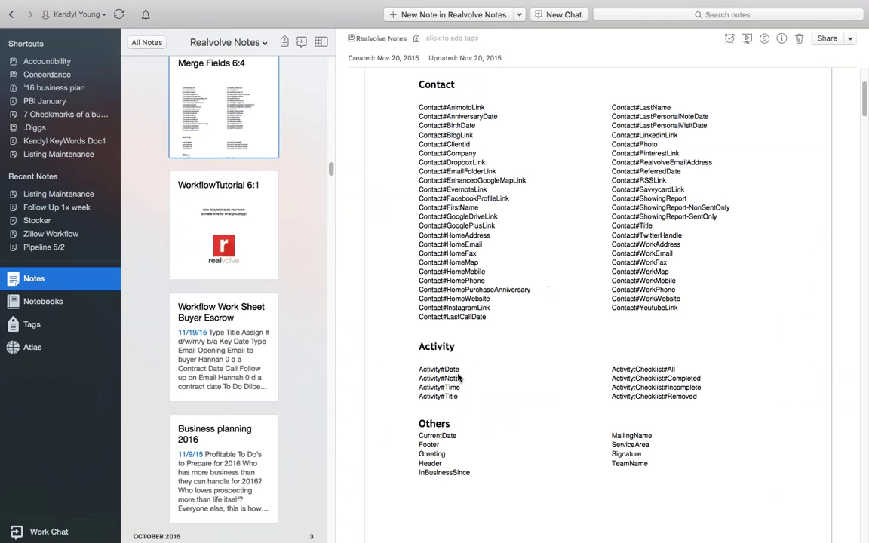
Scroll through the Activity, Others, Current User and Primary User merge fields in the note
scroll(488, 390, down, 2)
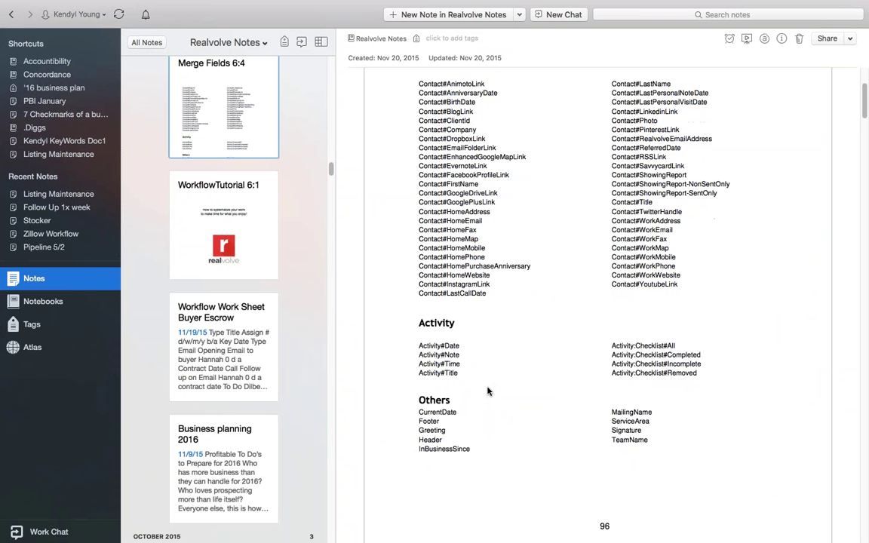
scroll(563, 472, down, 5)
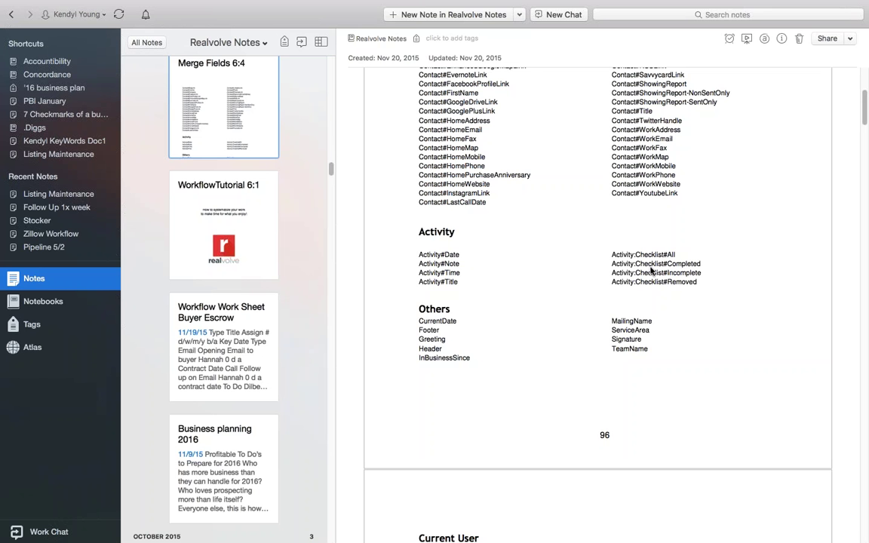
scroll(644, 249, up, 10)
scroll(645, 250, down, 20)
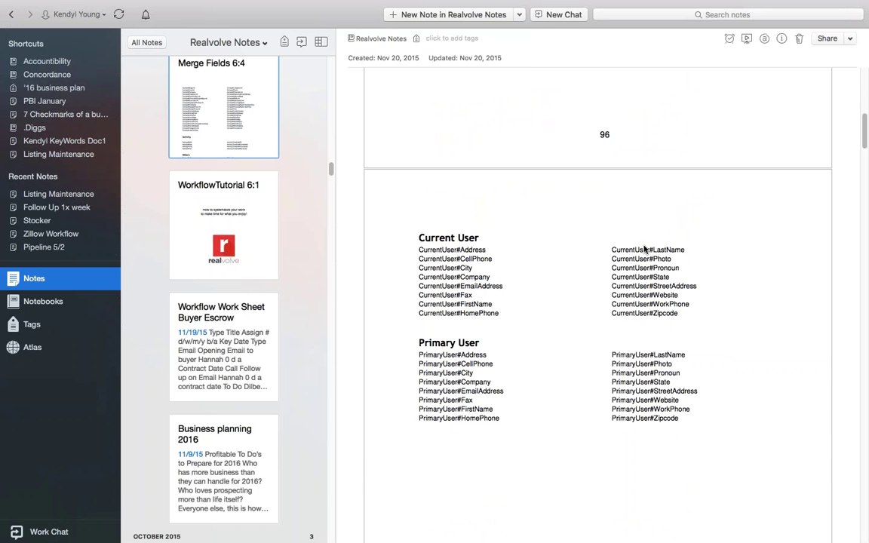
scroll(644, 249, up, 5)
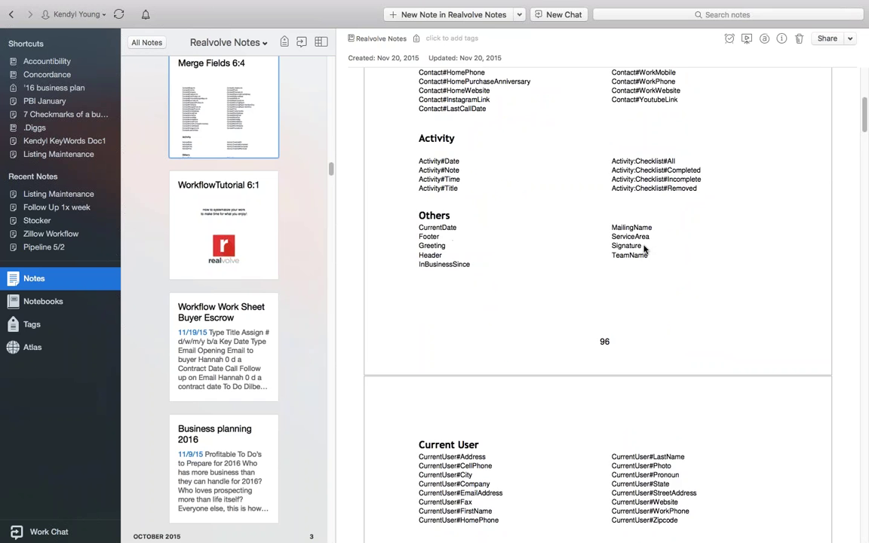
scroll(645, 249, up, 6)
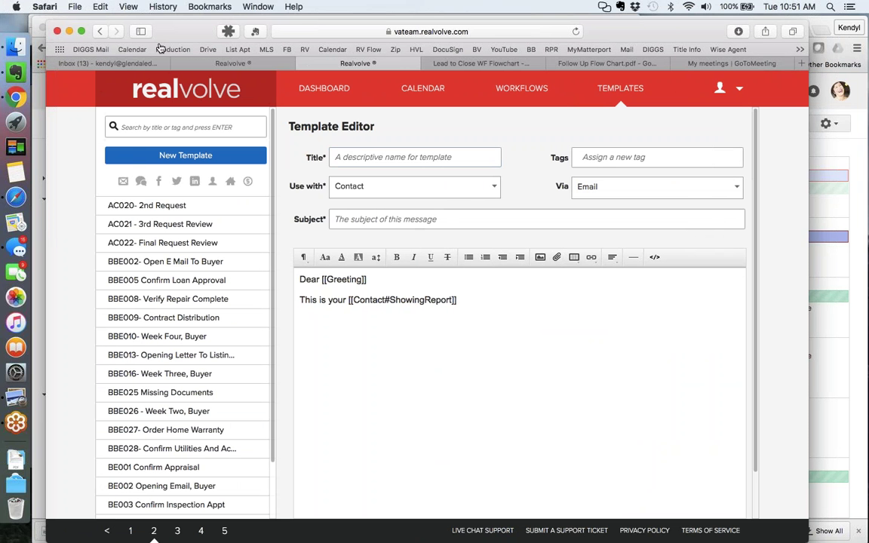
Add a new Showing-type showing for another listing, entering the listing's street address
click(197, 65)
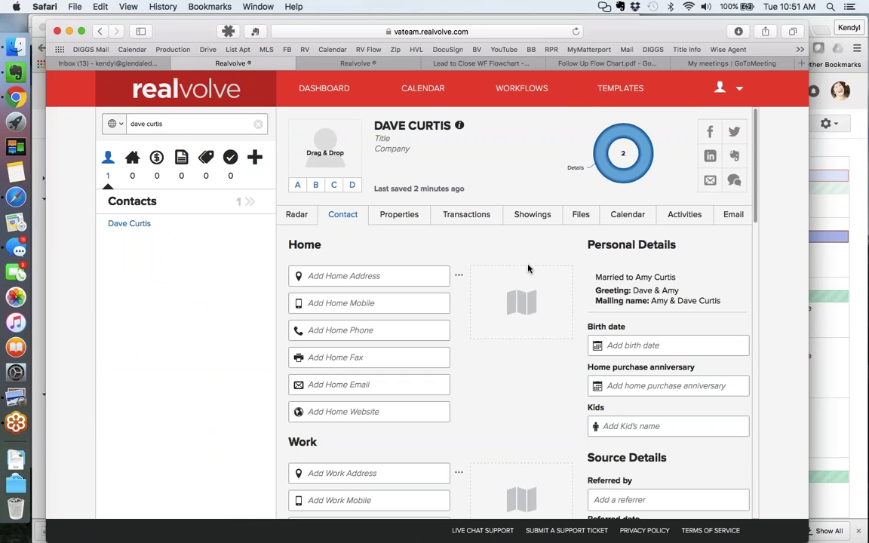
click(533, 216)
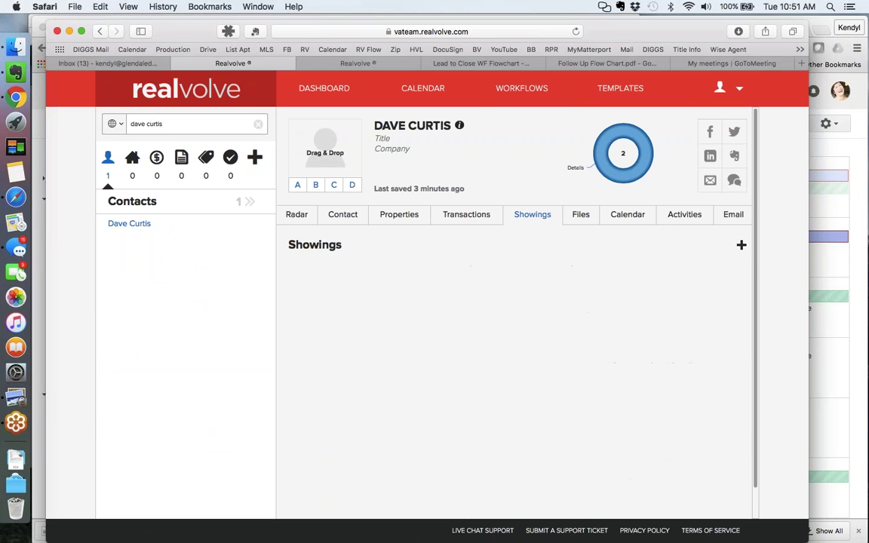
click(742, 246)
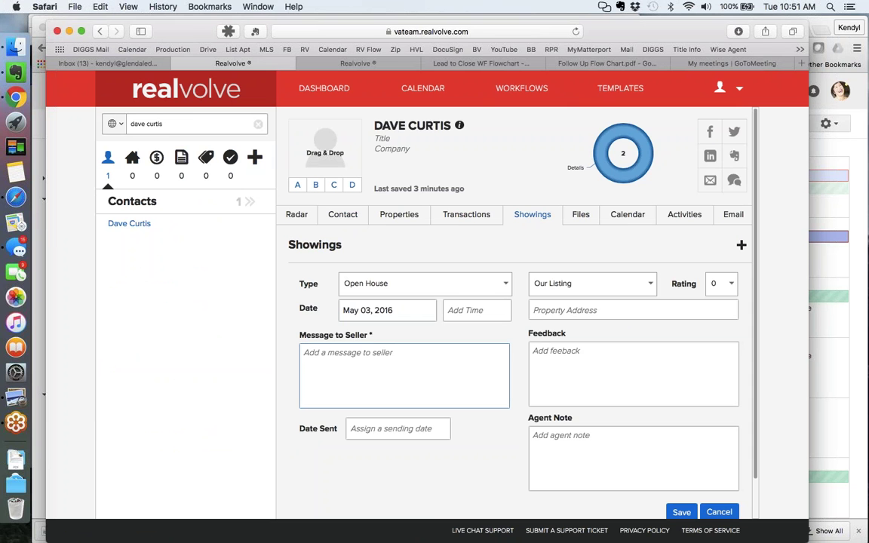
click(493, 286)
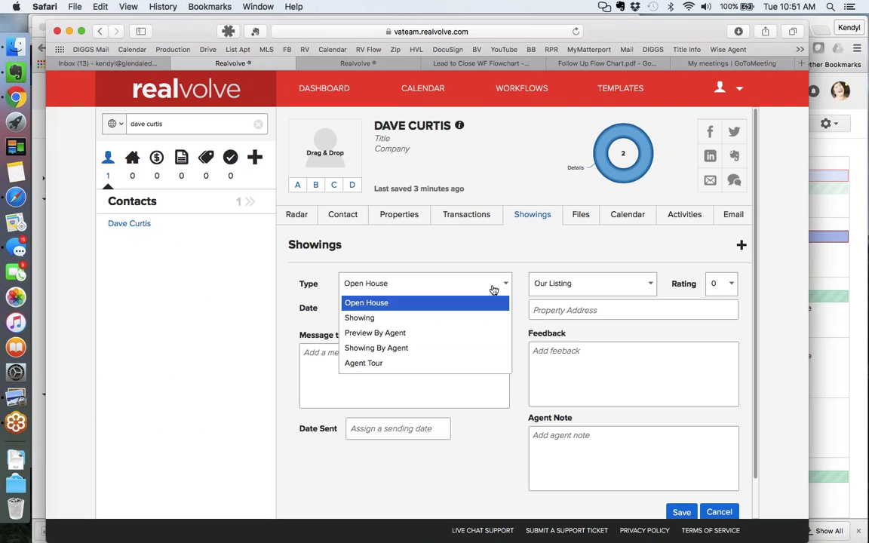
click(366, 318)
click(574, 287)
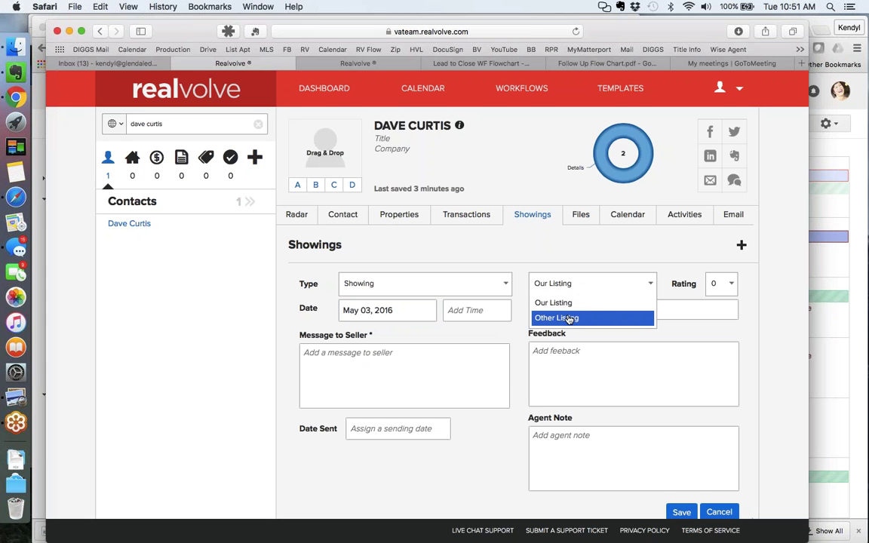
click(570, 319)
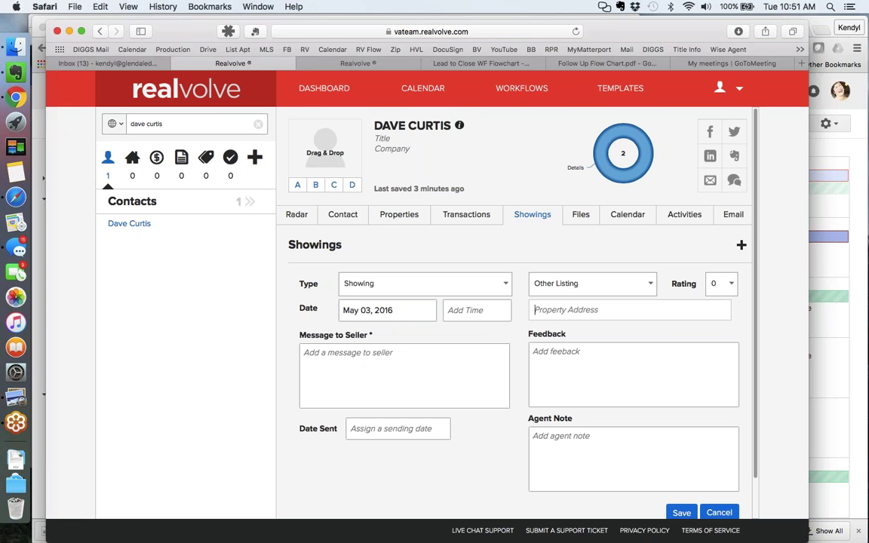
text(1234 main street)
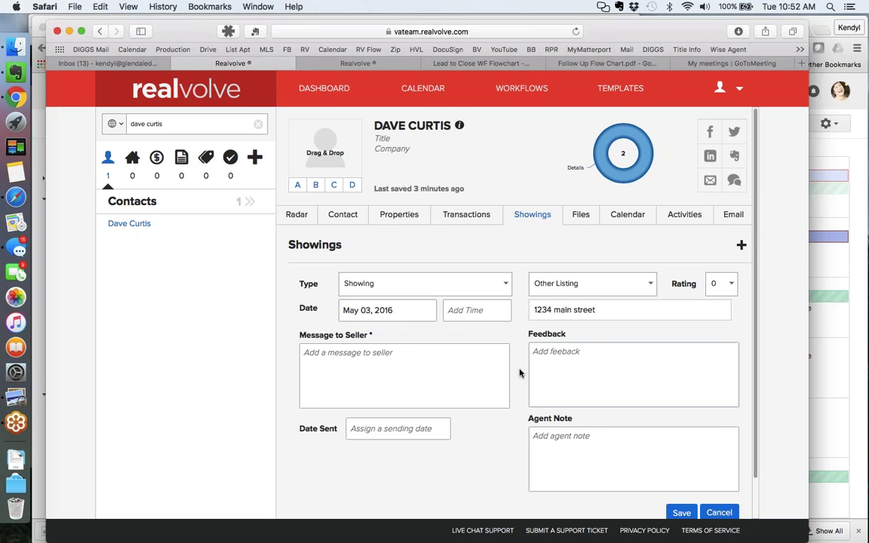
Enter feedback 'she loved it. make offer over list!!!', seller message 'yaeh!!', and save the showing
click(543, 355)
text(s)
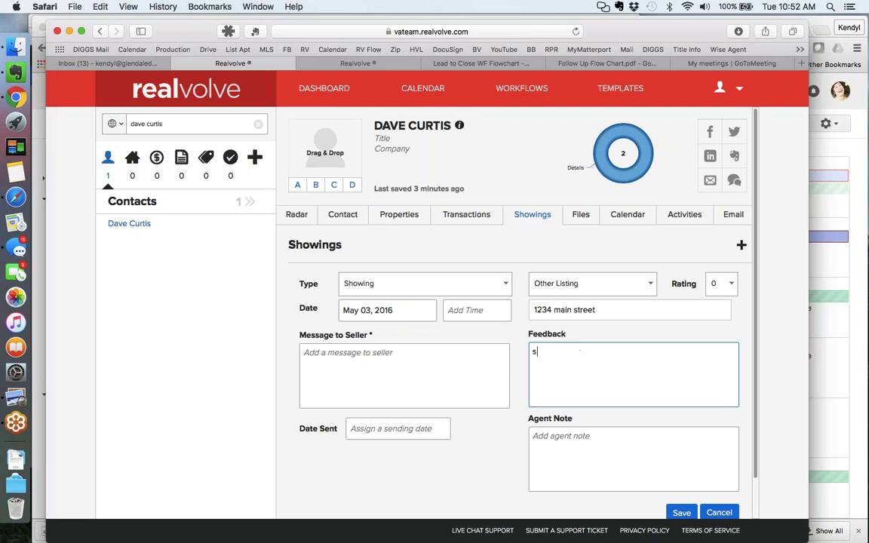
text(he loved it. make offer ov)
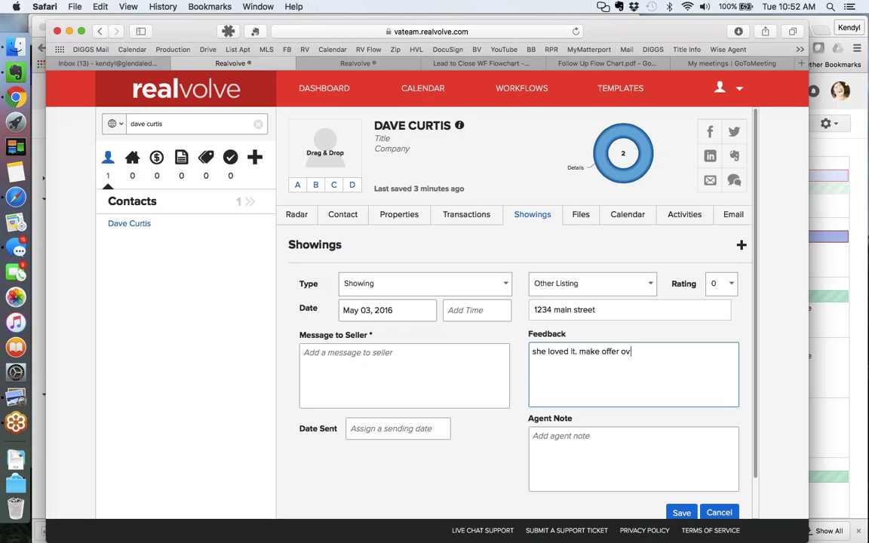
text(er list!!!)
scroll(475, 484, down, 2)
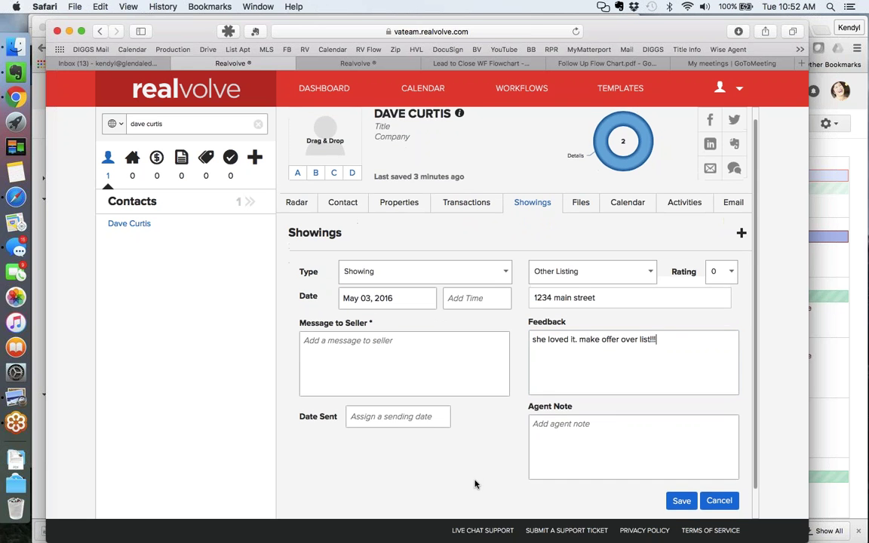
click(682, 502)
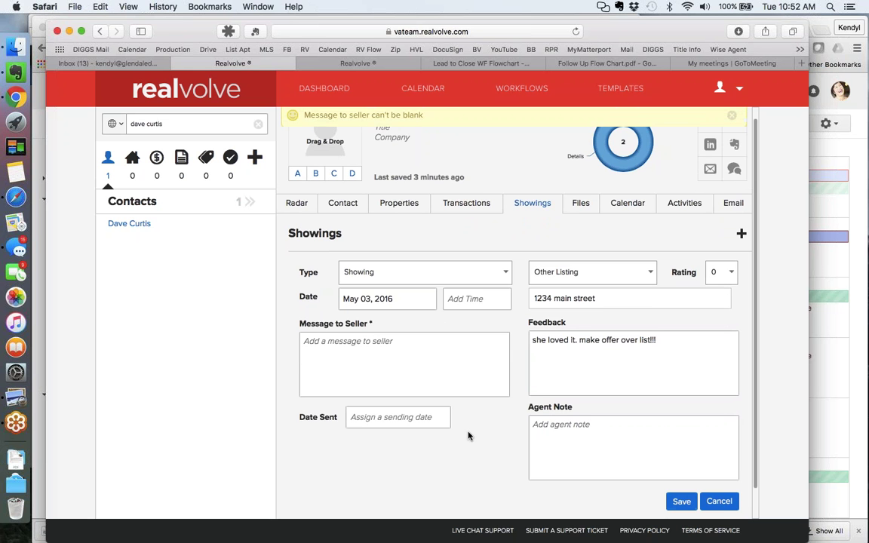
click(344, 368)
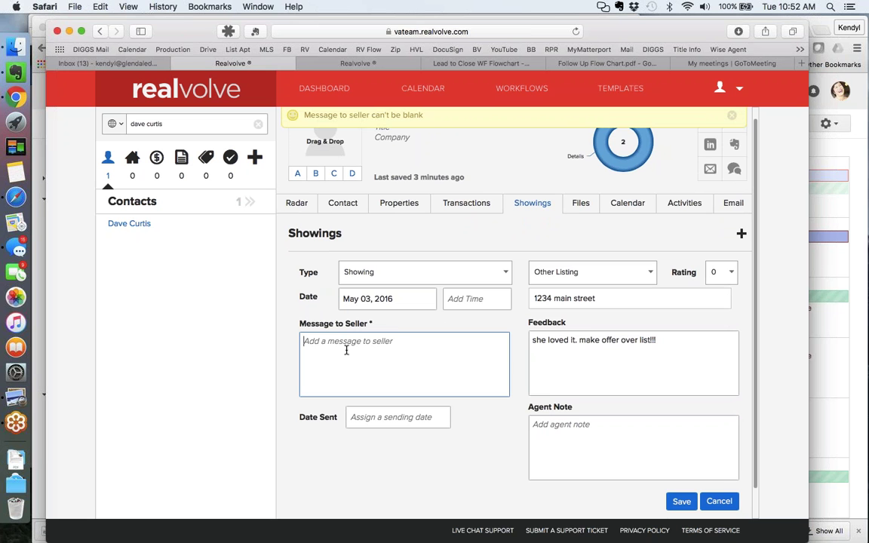
text(yaeh!!)
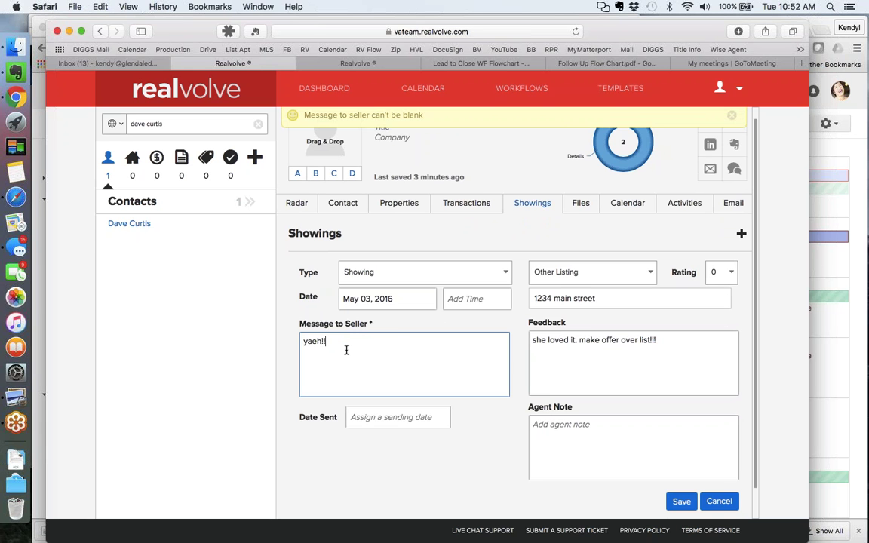
click(684, 502)
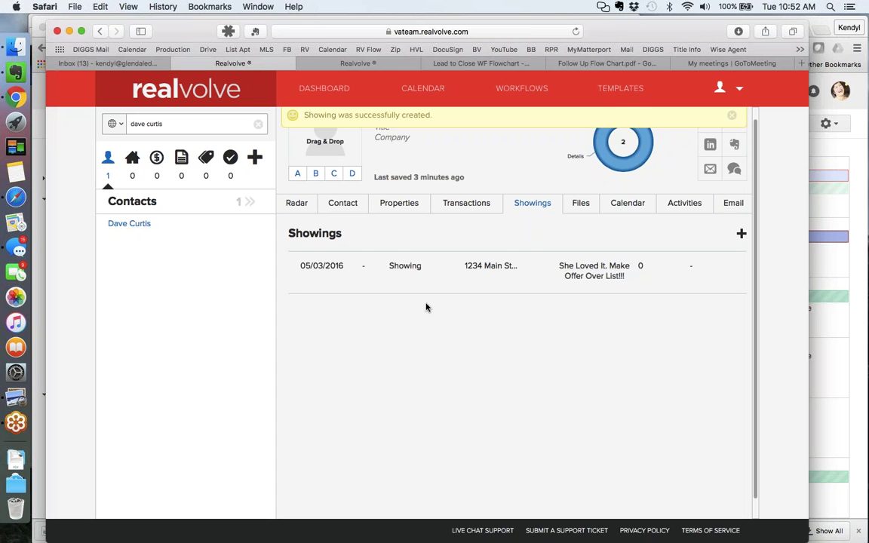
Delete the 'This is your [[Contact#ShowingReport]]' line from the template draft
click(356, 65)
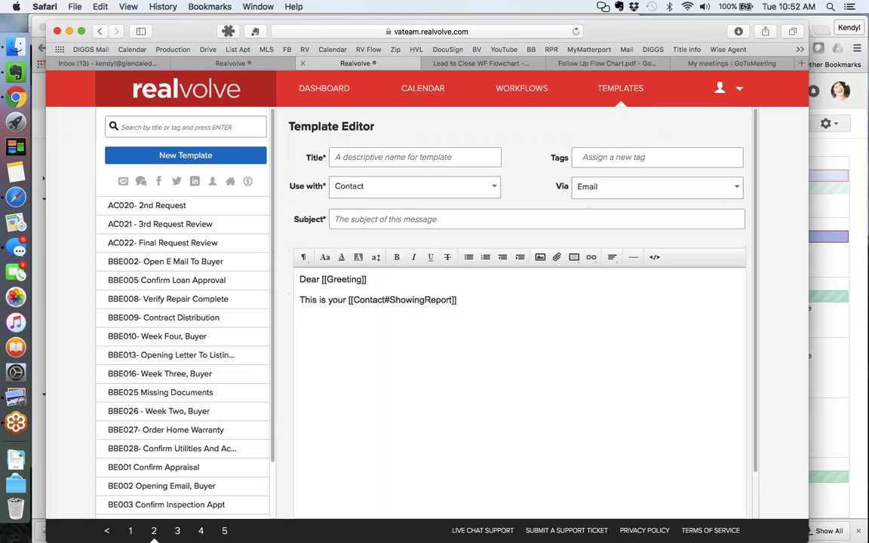
click(469, 300)
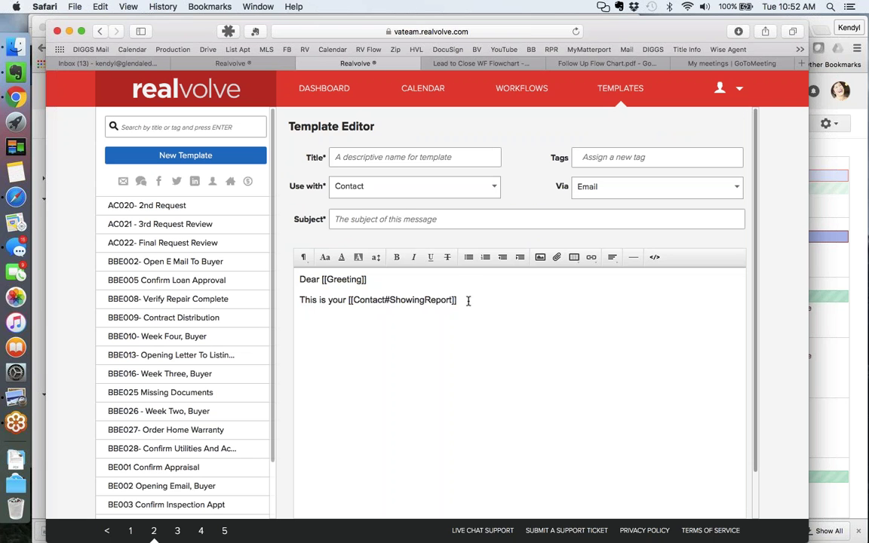
key(BackSpace)
key(BackSpace)
key(BackSpace)
key(BackSpace)
key(BackSpace)
key(BackSpace)
key(BackSpace)
key(BackSpace)
key(BackSpace)
key(BackSpace)
key(BackSpace)
key(BackSpace)
key(BackSpace)
key(BackSpace)
key(BackSpace)
key(BackSpace)
key(BackSpace)
key(BackSpace)
key(BackSpace)
key(BackSpace)
key(BackSpace)
key(BackSpace)
key(BackSpace)
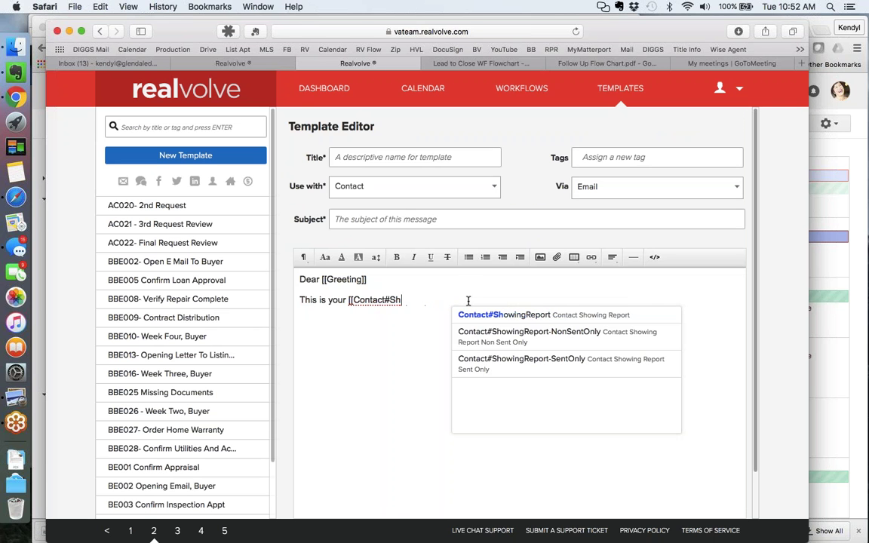
key(BackSpace)
key(BackSpace)
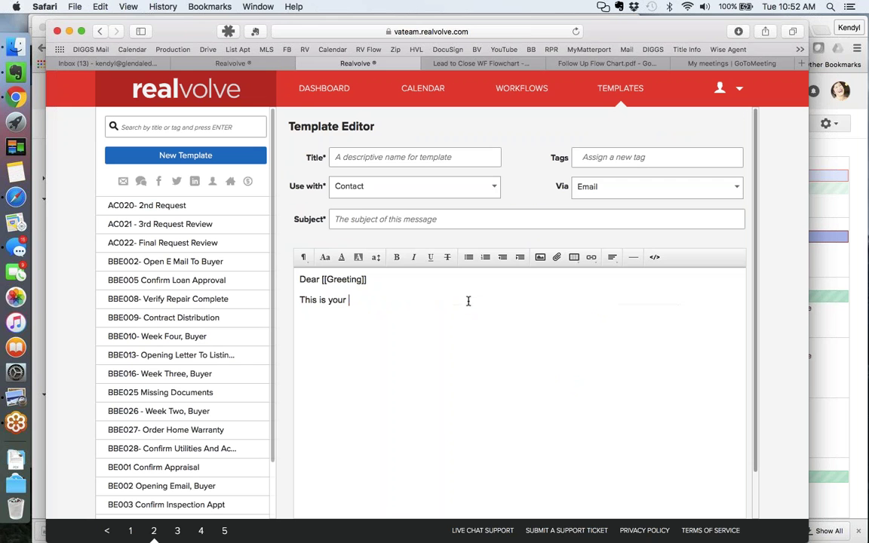
key(super+Tab)
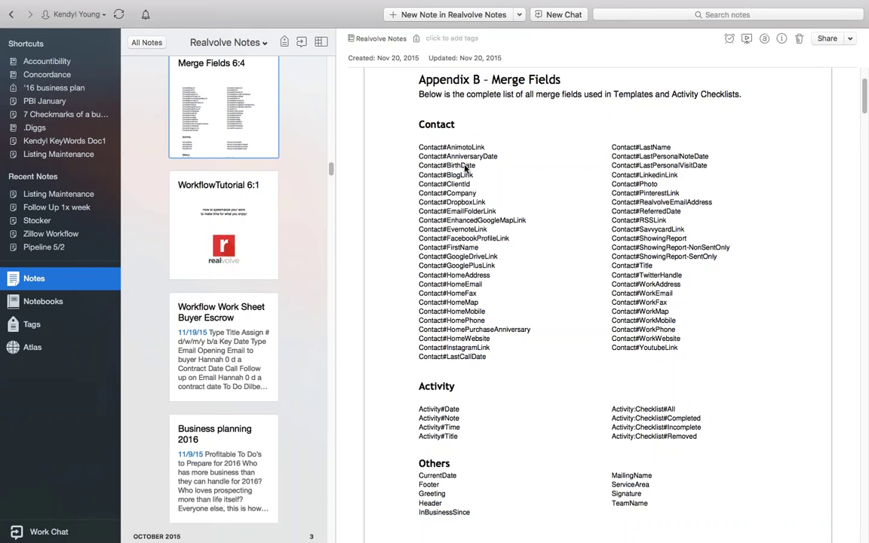
key(super+Tab)
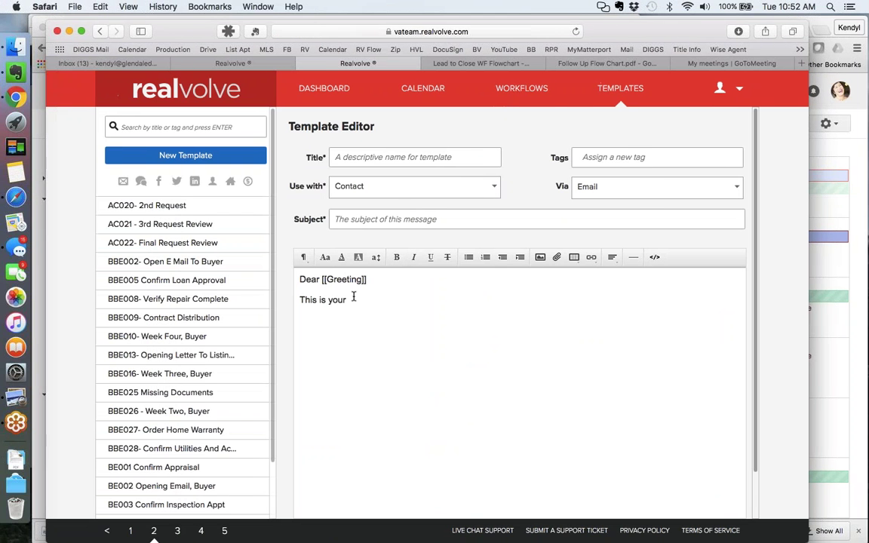
drag(346, 299, 297, 299)
key(BackSpace)
Type 'Your birthday is [[Contact#BirthDate]] wanted to wish you a great day!' using autocomplete
text(Today)
key(BackSpace)
key(BackSpace)
key(BackSpace)
key(BackSpace)
key(BackSpace)
text(Your birthday is [[bir)
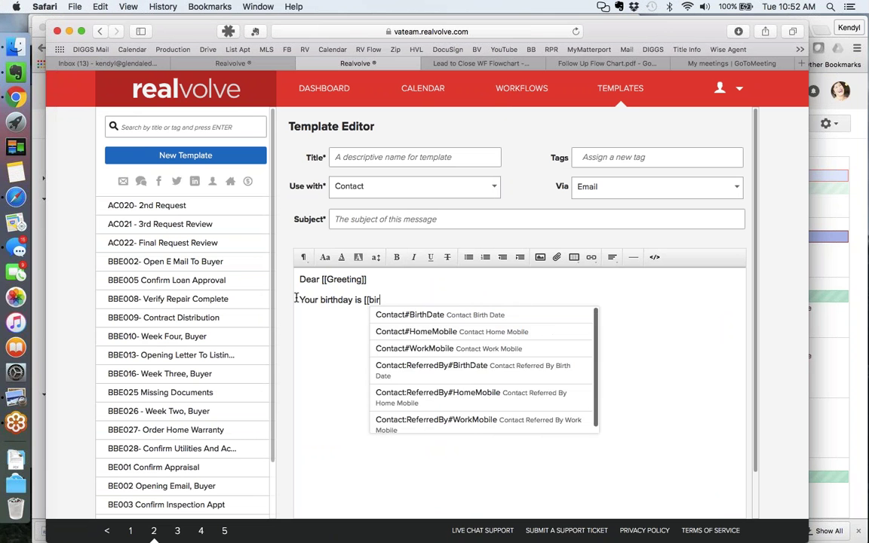
text(th)
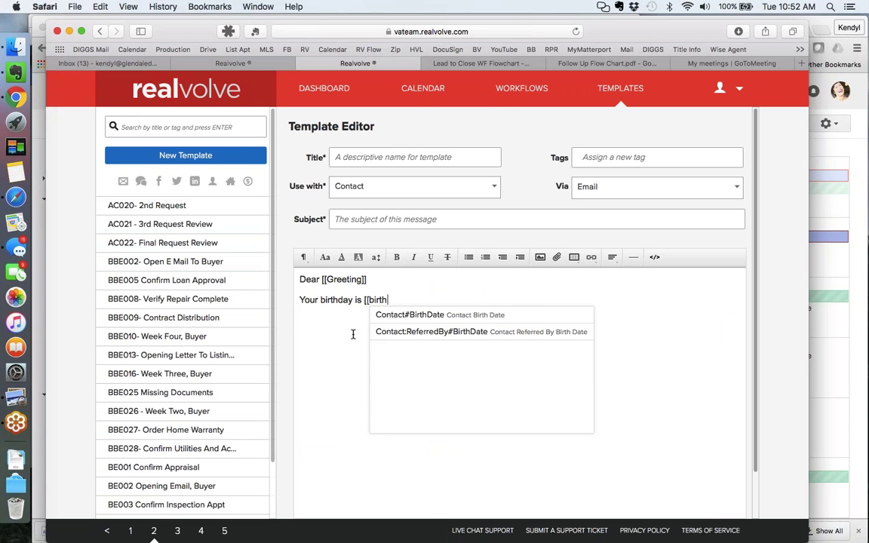
click(407, 315)
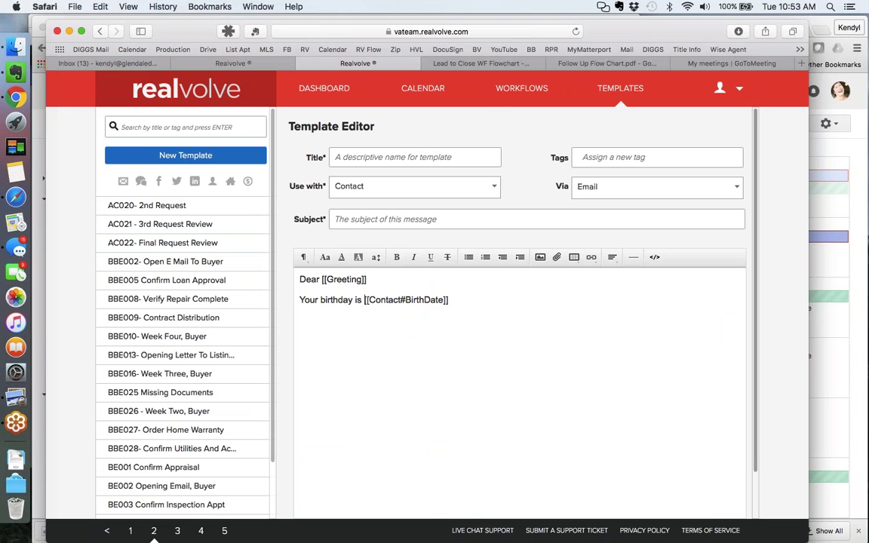
text(wanted to wish you)
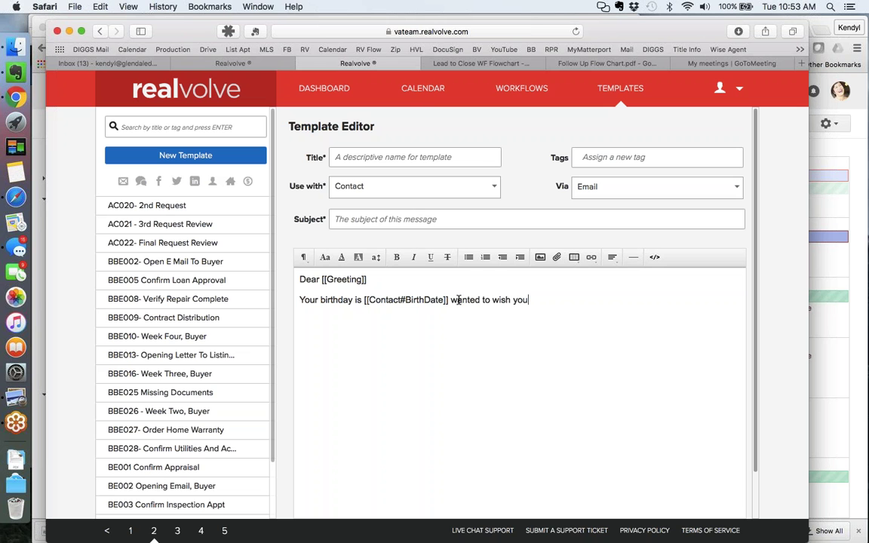
text( a great day!)
key(ctrl+Right)
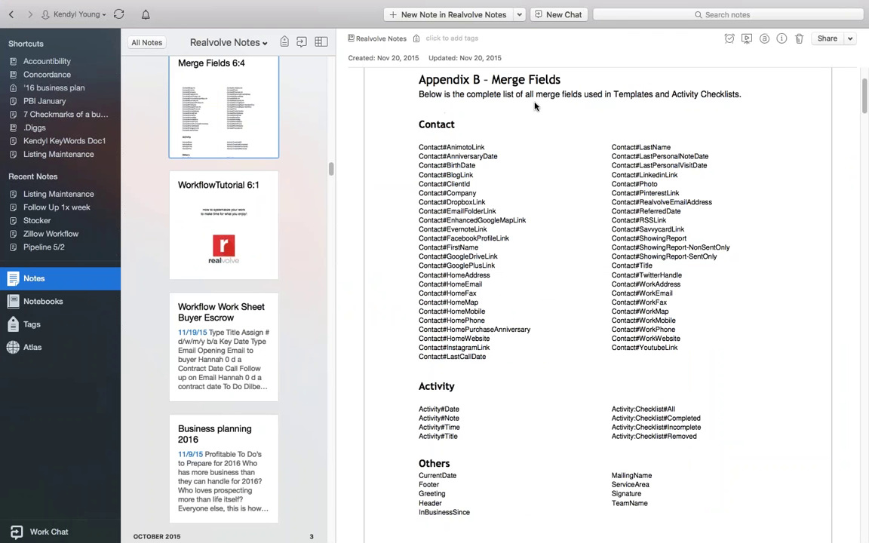
scroll(606, 309, down, 4)
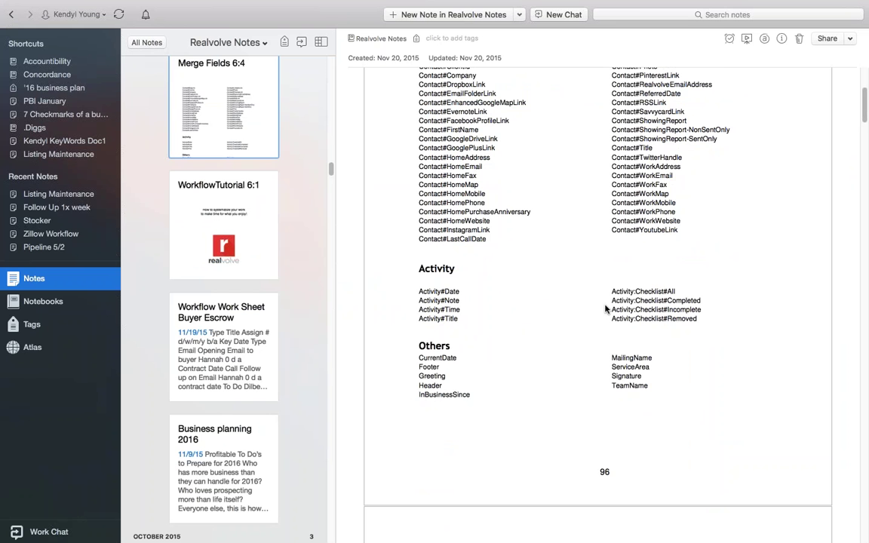
scroll(606, 308, down, 14)
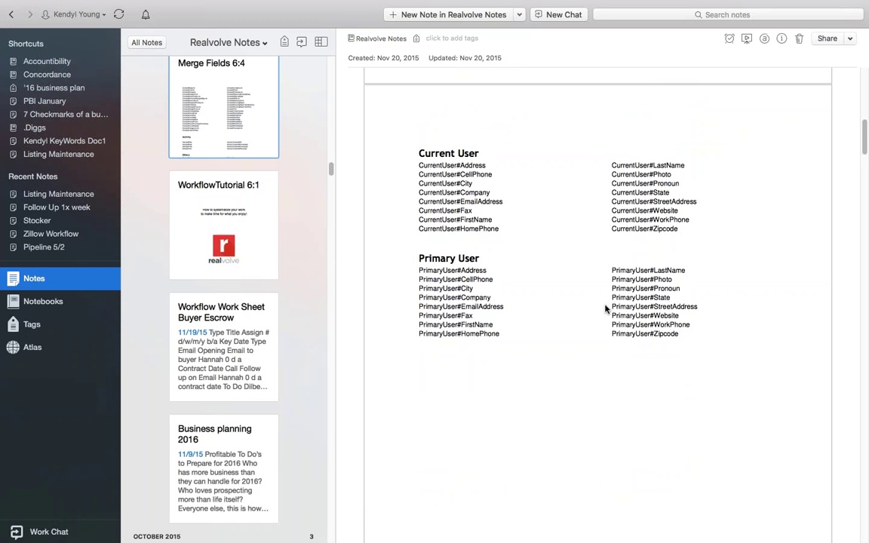
scroll(606, 308, down, 15)
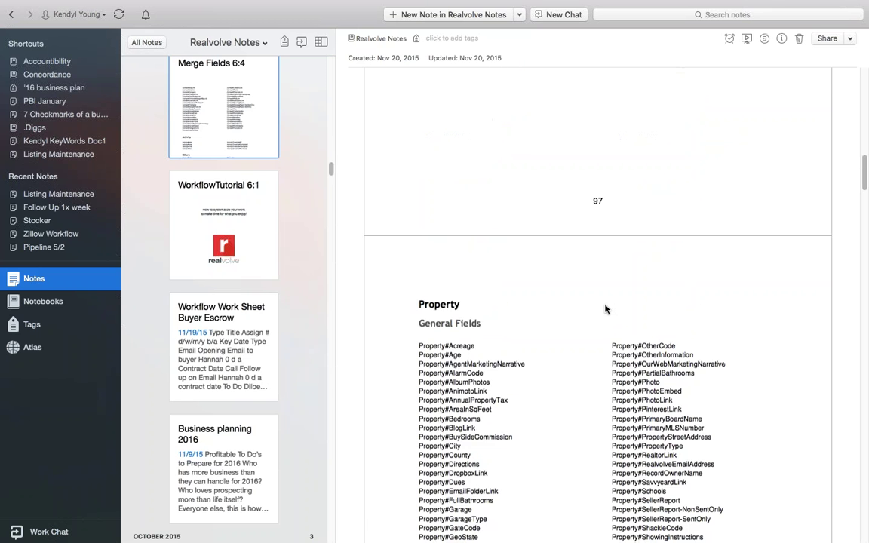
scroll(606, 309, down, 9)
scroll(606, 309, up, 4)
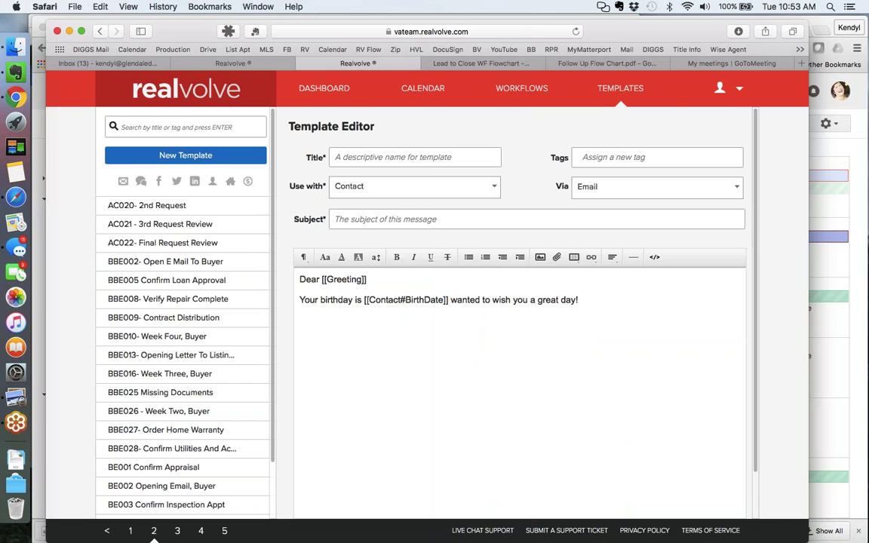
View the contact's saved showing in the first Realvolve tab, then switch back to Evernote
click(259, 65)
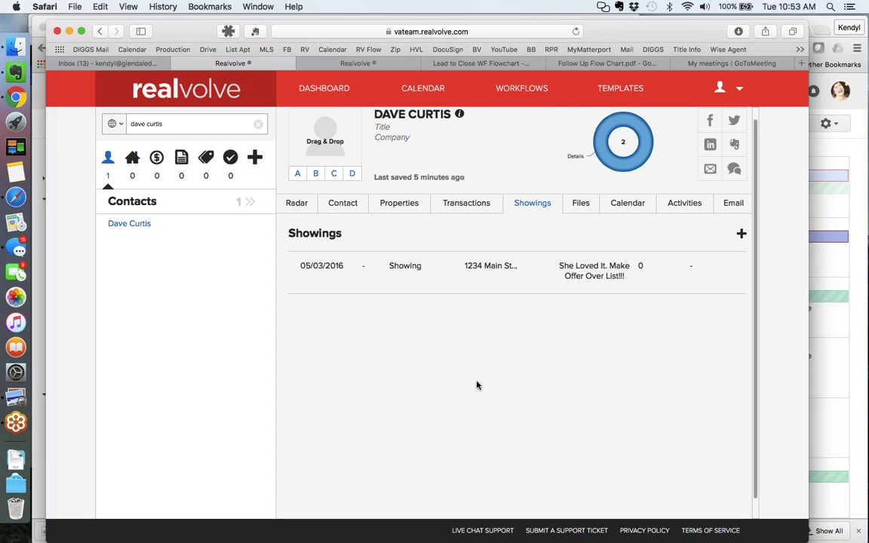
key(super+Tab)
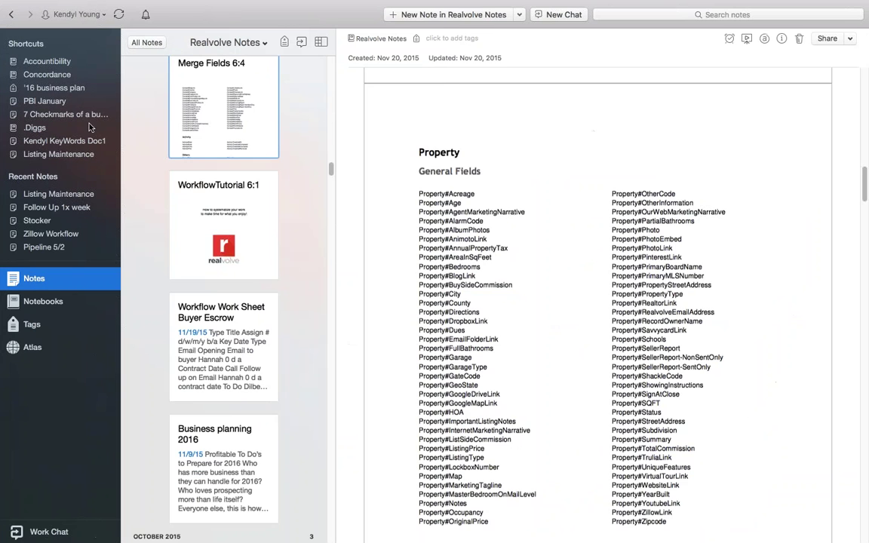
Open the Listing Maintenance note and raise the volume
click(60, 153)
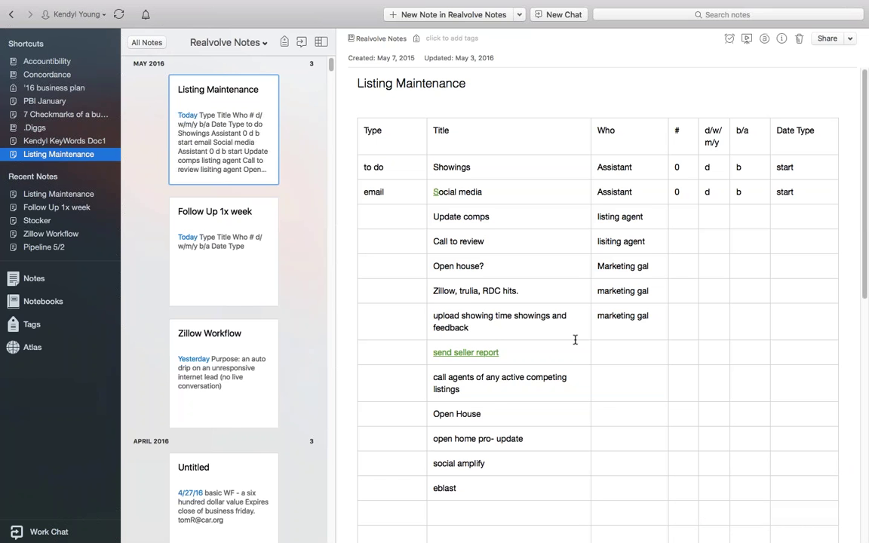
key(XF86AudioRaiseVolume)
key(XF86AudioRaiseVolume)
Switch back to Safari's Realvolve birthday template tab after glancing at the Lead to Close flowchart
key(ctrl+Left)
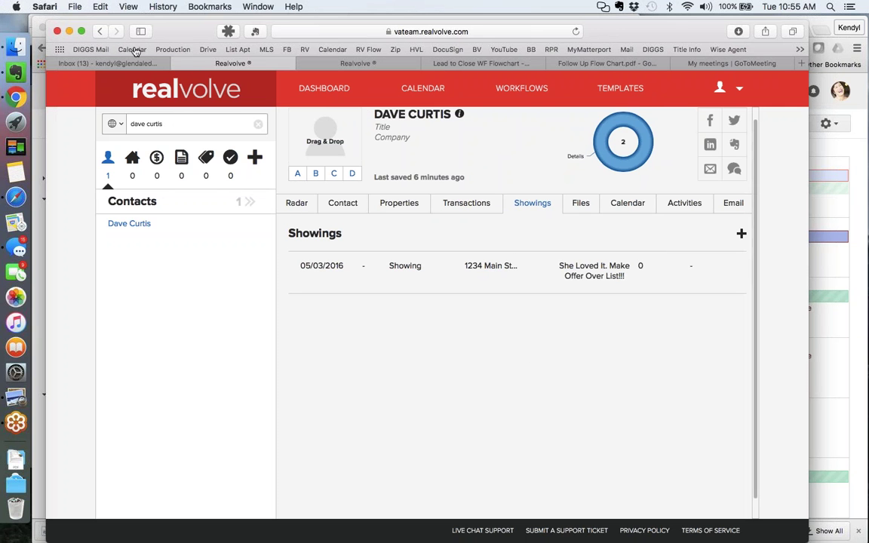
click(377, 64)
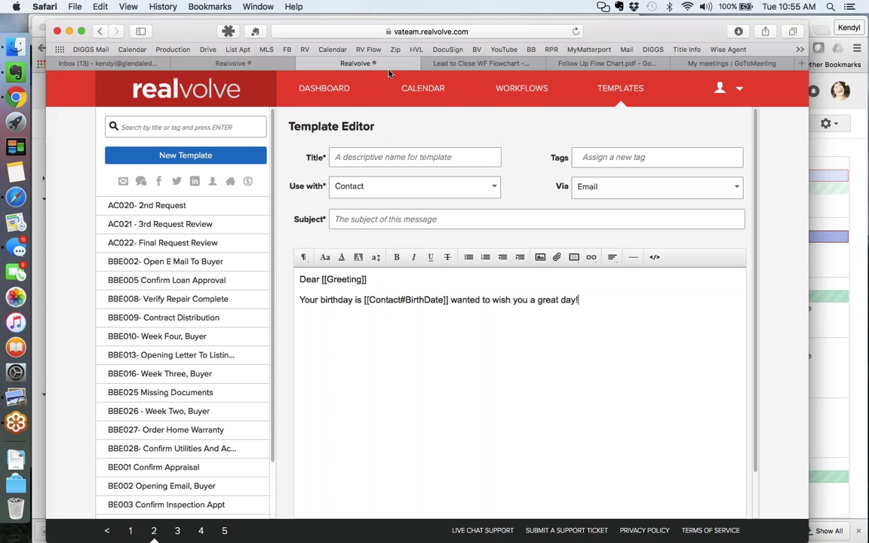
click(466, 67)
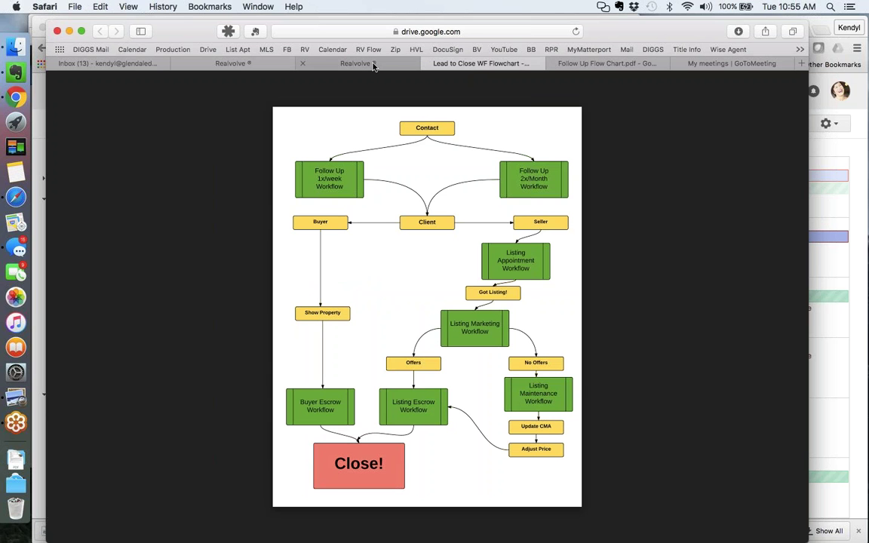
click(373, 67)
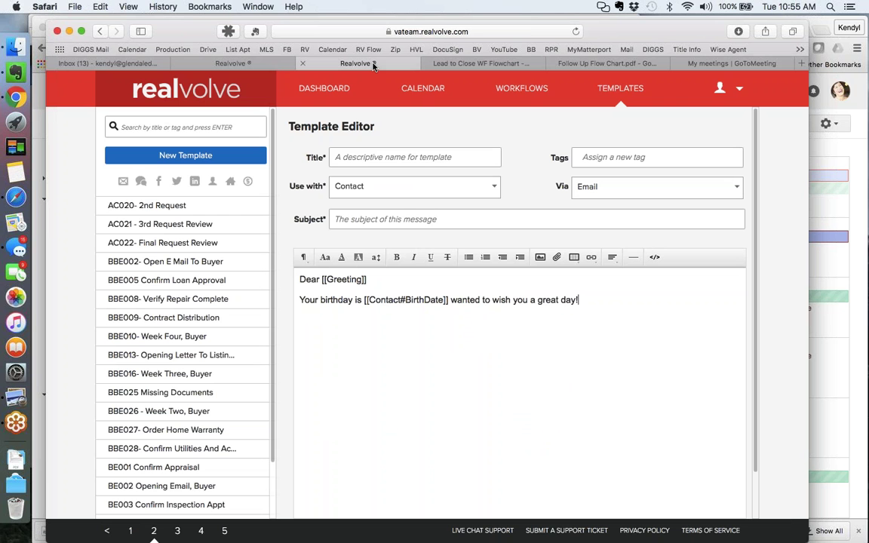
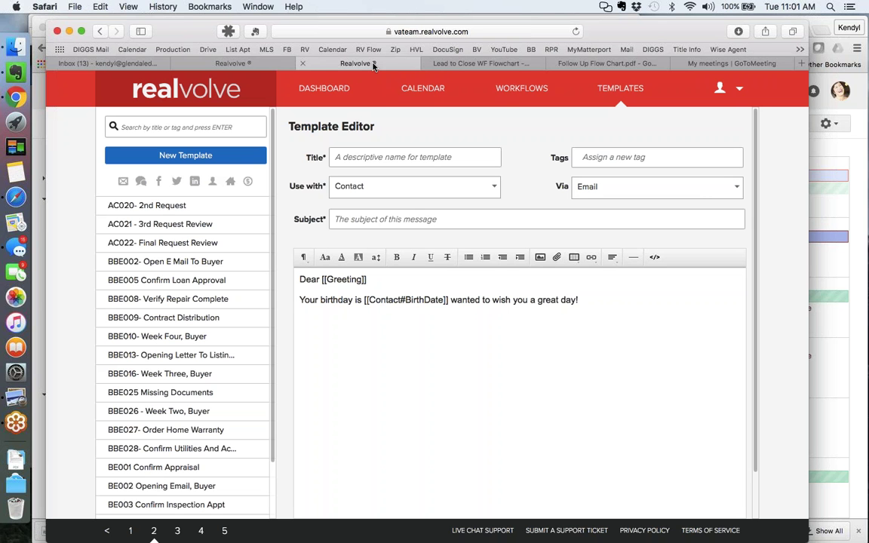
Review the contact's Showings page and the Lead to Close flowchart, then go to Workflows
click(284, 65)
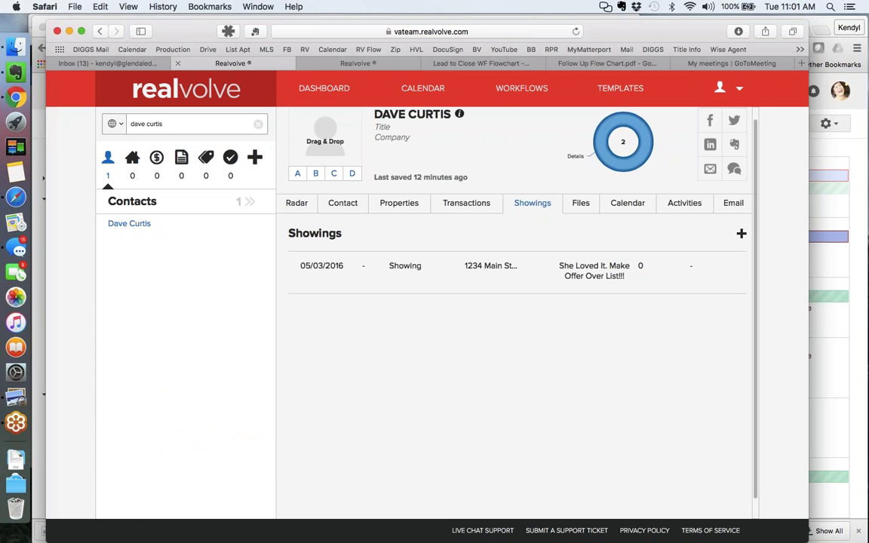
click(489, 64)
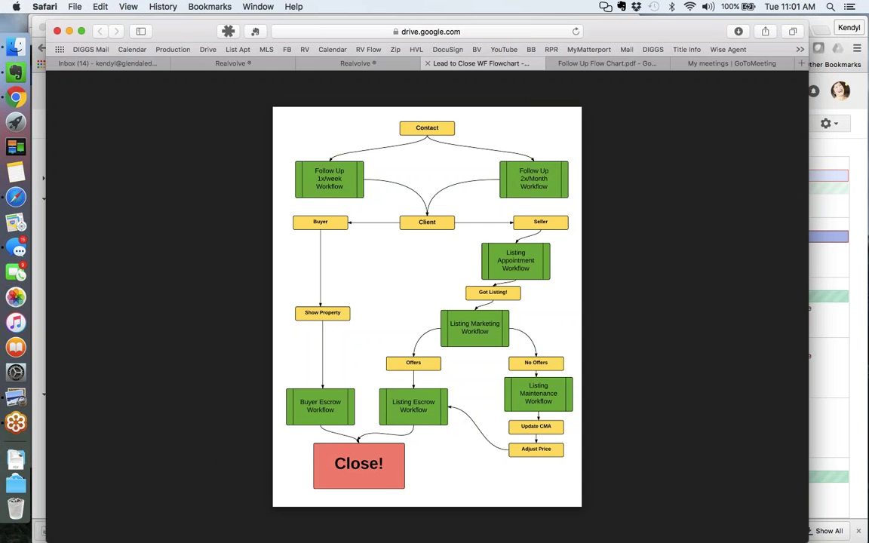
click(243, 67)
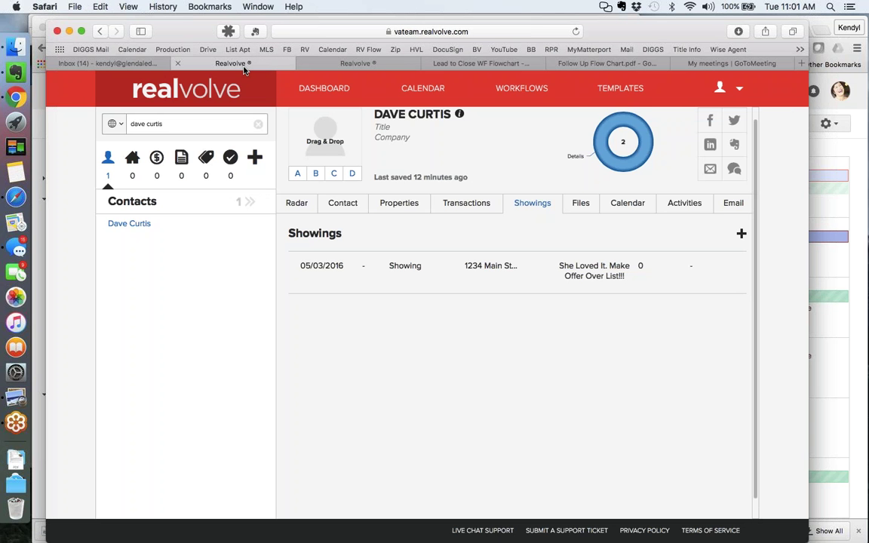
click(510, 88)
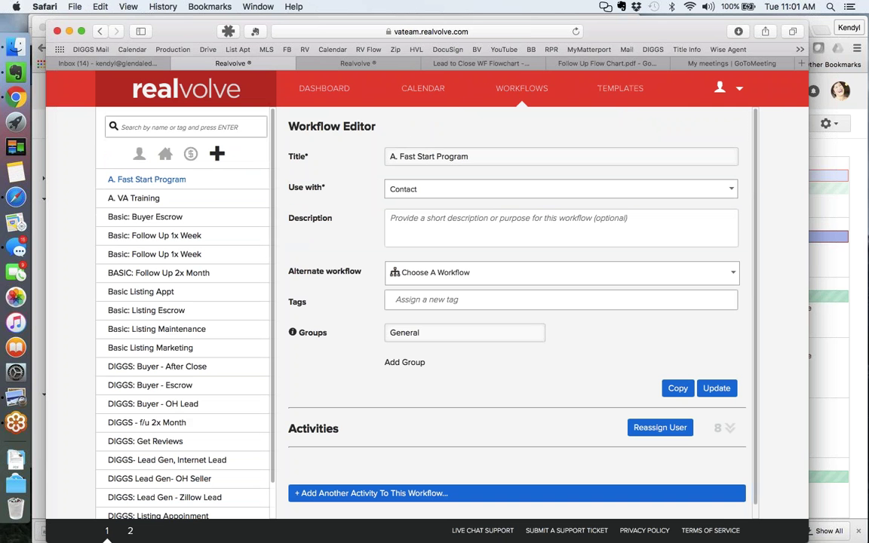
Open Basic: Follow Up 1x Week, expand its four activities, and show the Alternate workflow options
click(173, 239)
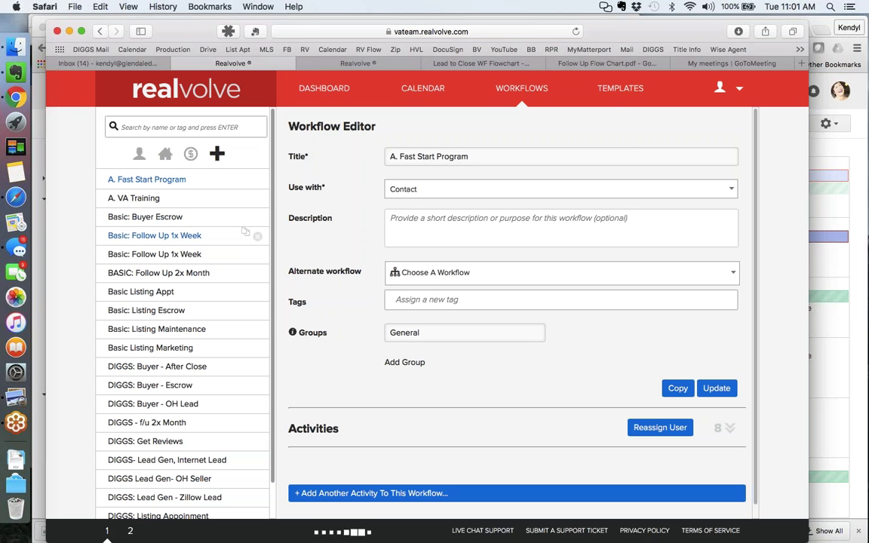
click(729, 429)
scroll(729, 436, down, 3)
scroll(728, 436, down, 2)
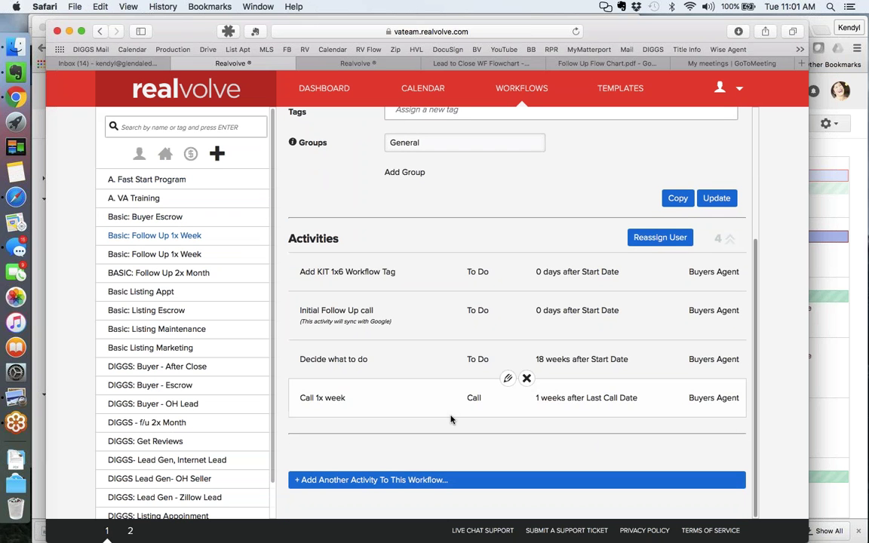
scroll(481, 233, up, 4)
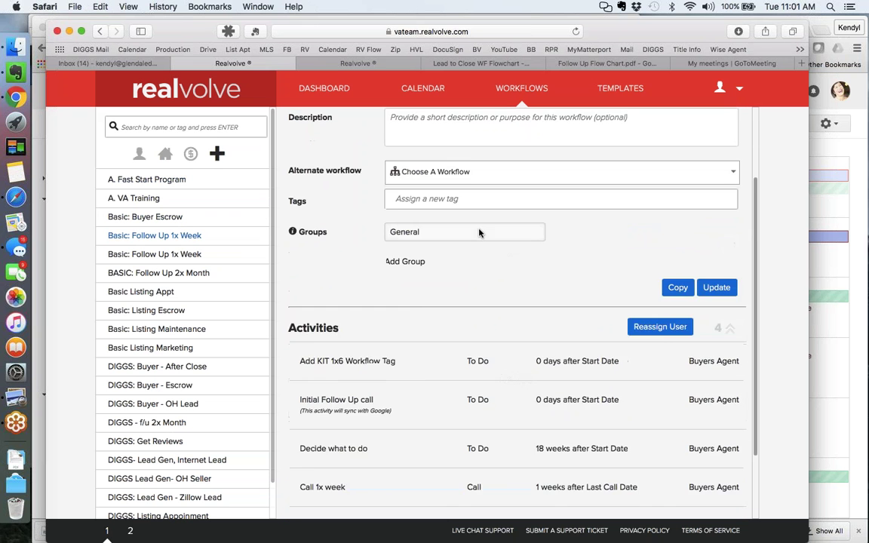
click(426, 235)
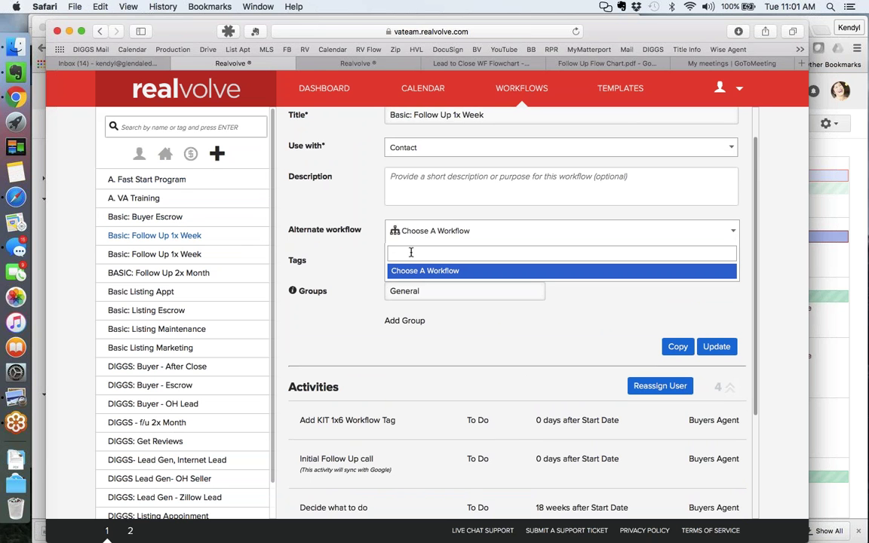
text(buyer)
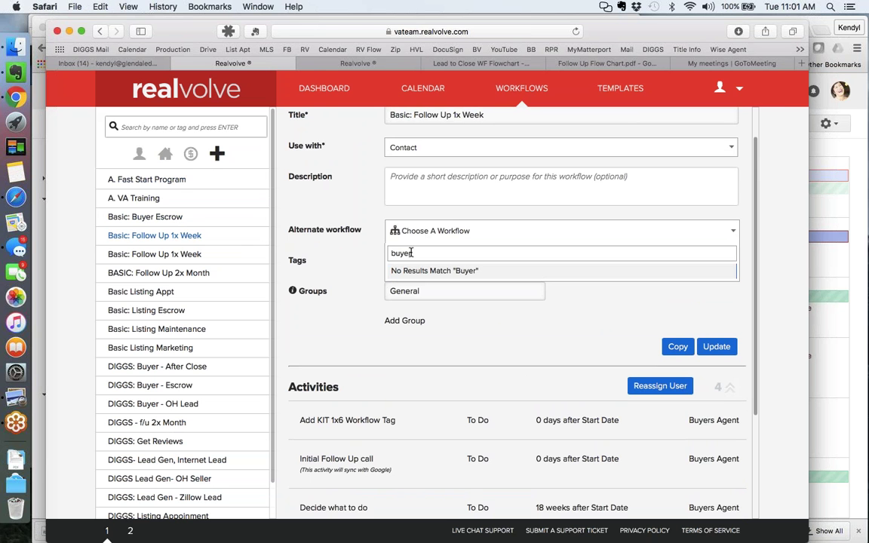
text( es)
key(BackSpace)
key(BackSpace)
key(BackSpace)
key(BackSpace)
key(BackSpace)
key(BackSpace)
key(BackSpace)
key(BackSpace)
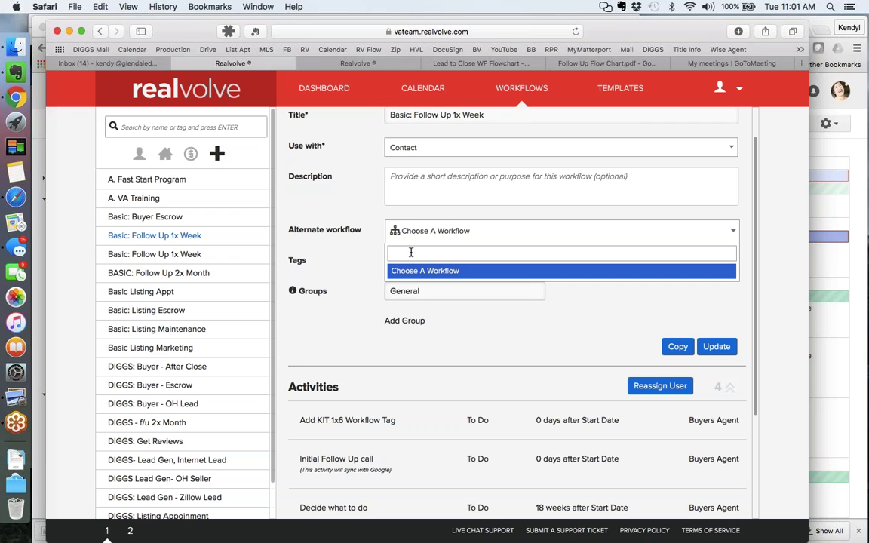
text(buyer-)
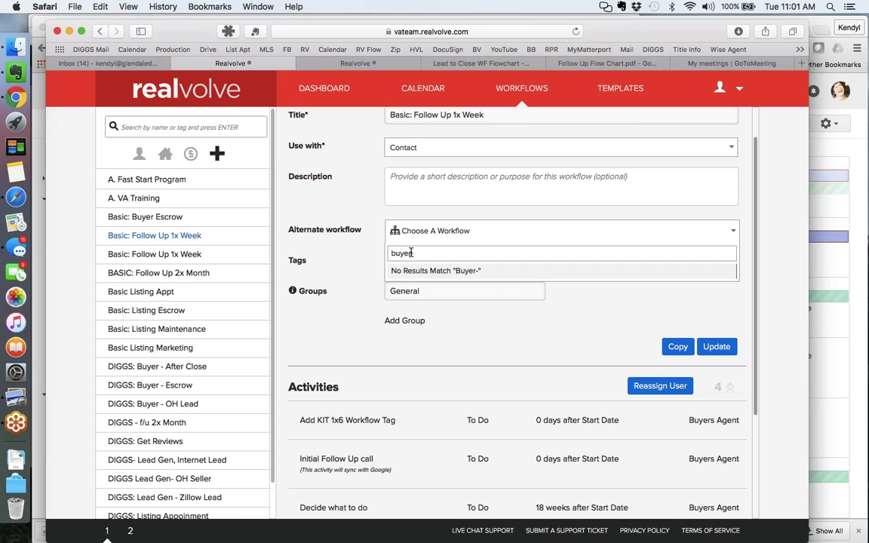
text( es)
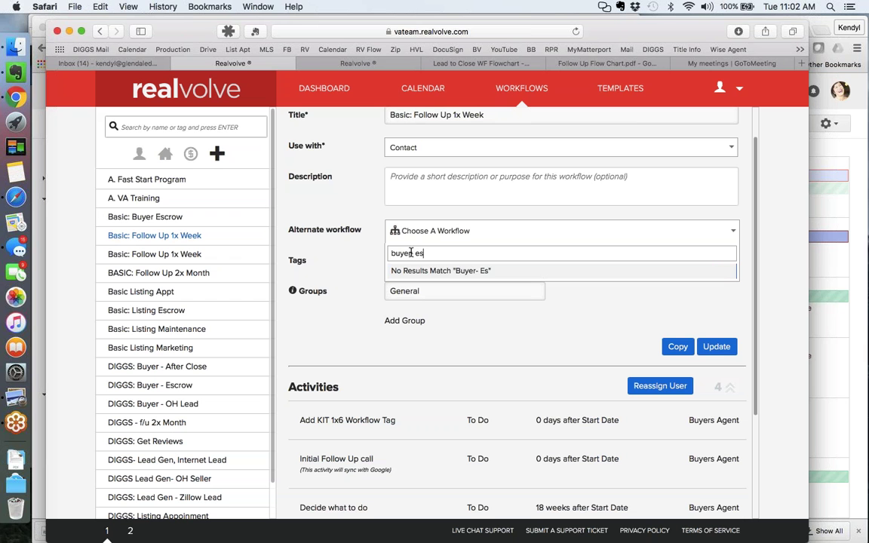
key(BackSpace)
key(BackSpace)
key(BackSpace)
key(BackSpace)
key(BackSpace)
key(BackSpace)
key(BackSpace)
key(BackSpace)
key(BackSpace)
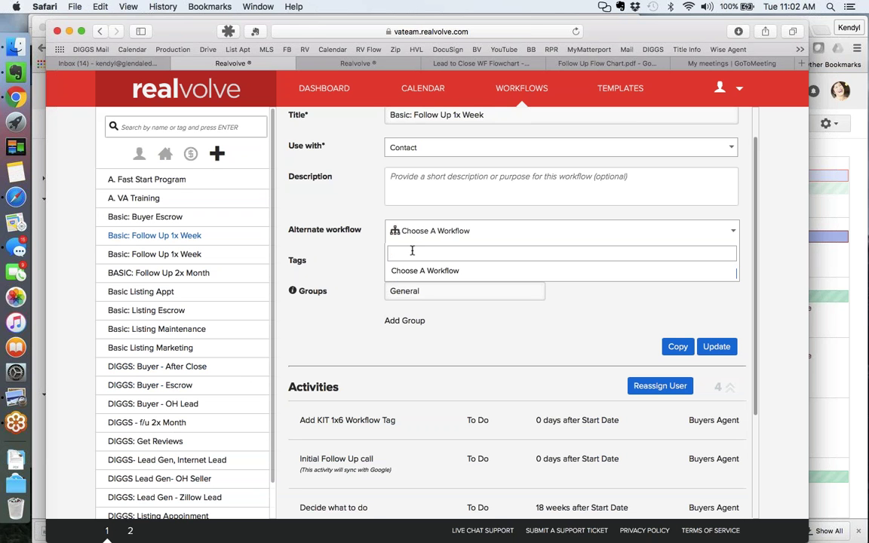
text(DIGGS:)
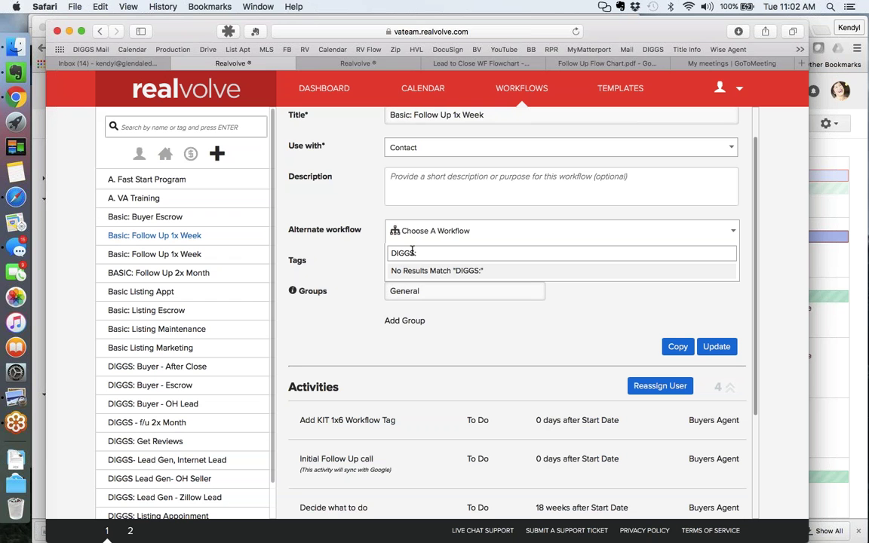
key(BackSpace)
key(BackSpace)
key(BackSpace)
key(BackSpace)
key(BackSpace)
key(BackSpace)
click(463, 210)
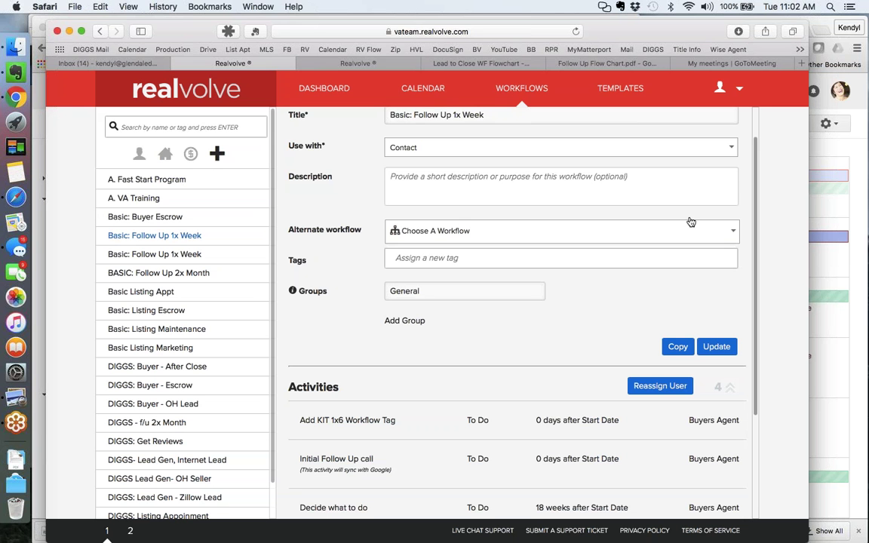
click(735, 234)
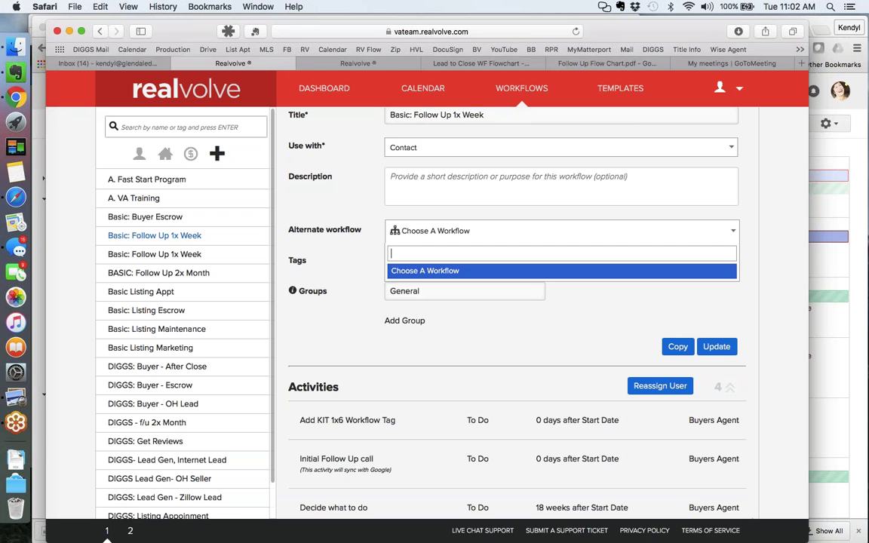
click(416, 273)
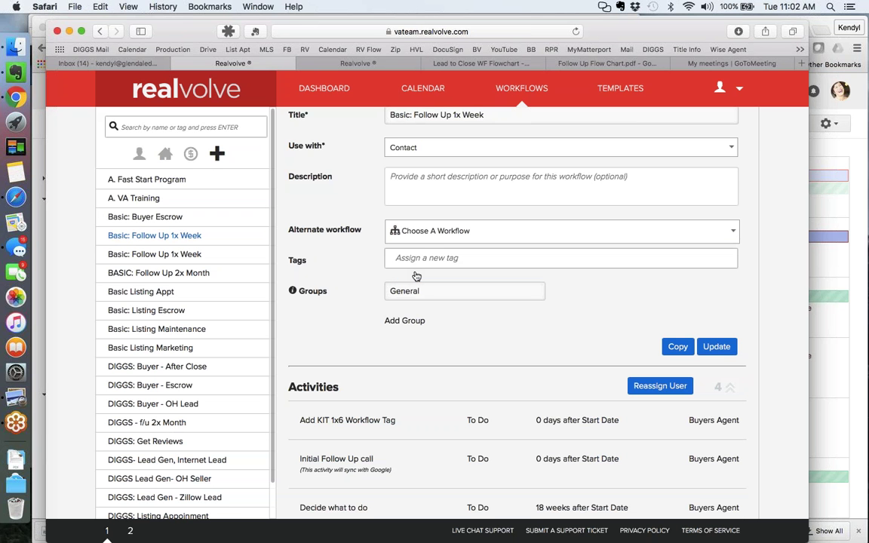
click(468, 235)
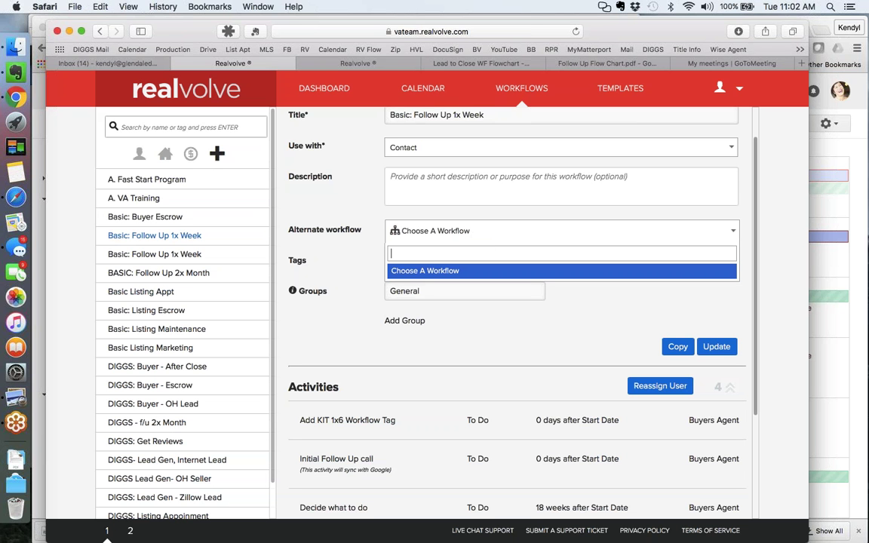
text(basic)
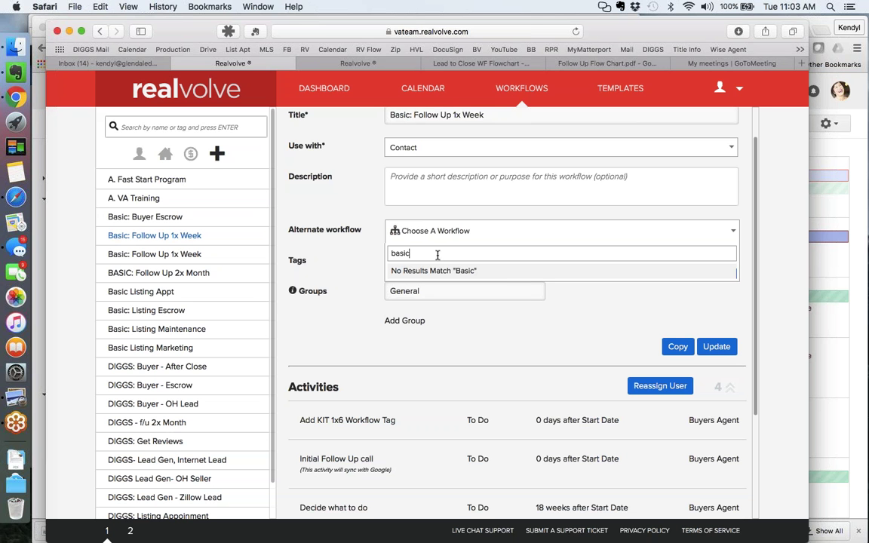
key(BackSpace)
key(BackSpace)
key(BackSpace)
key(BackSpace)
key(BackSpace)
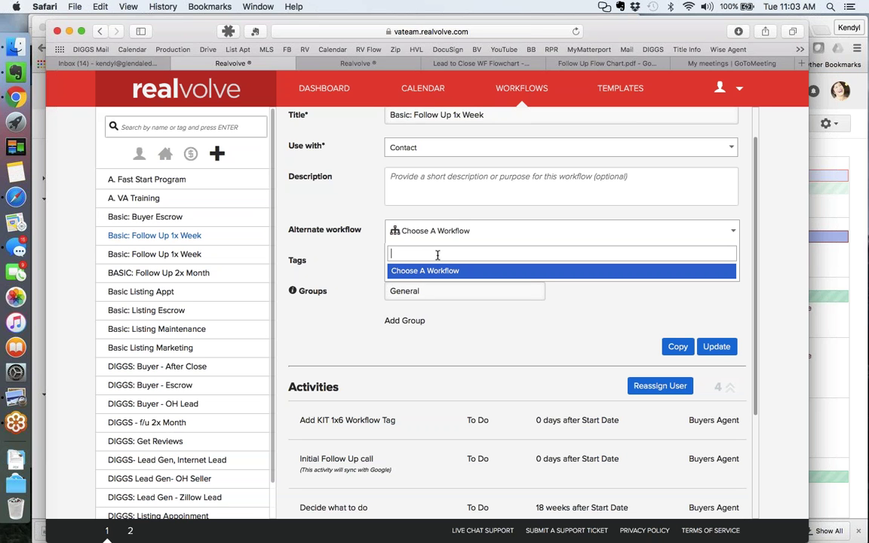
Create a new template from Templates using 'Author a new template'
click(616, 89)
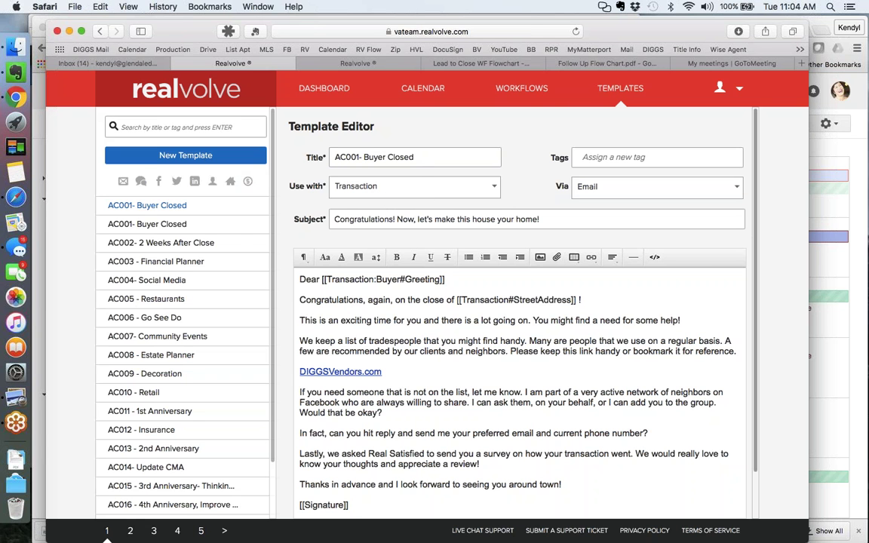
click(152, 142)
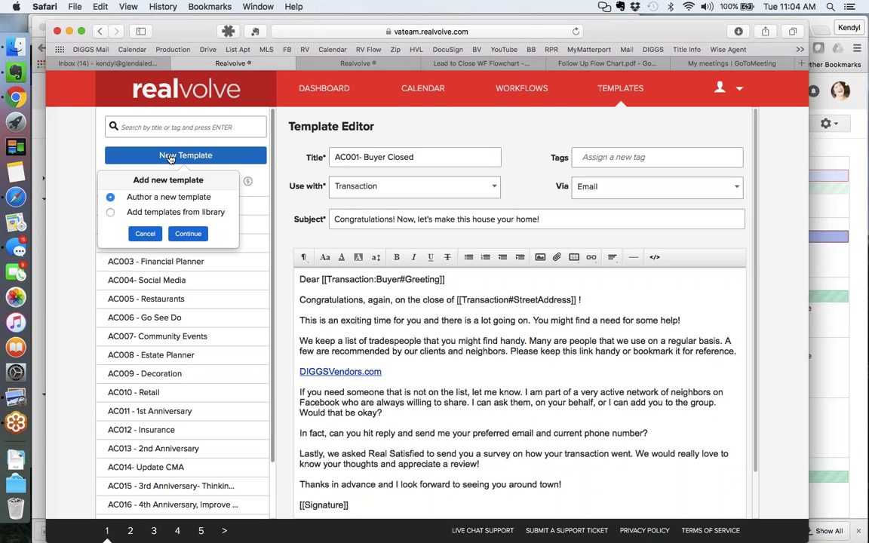
click(189, 234)
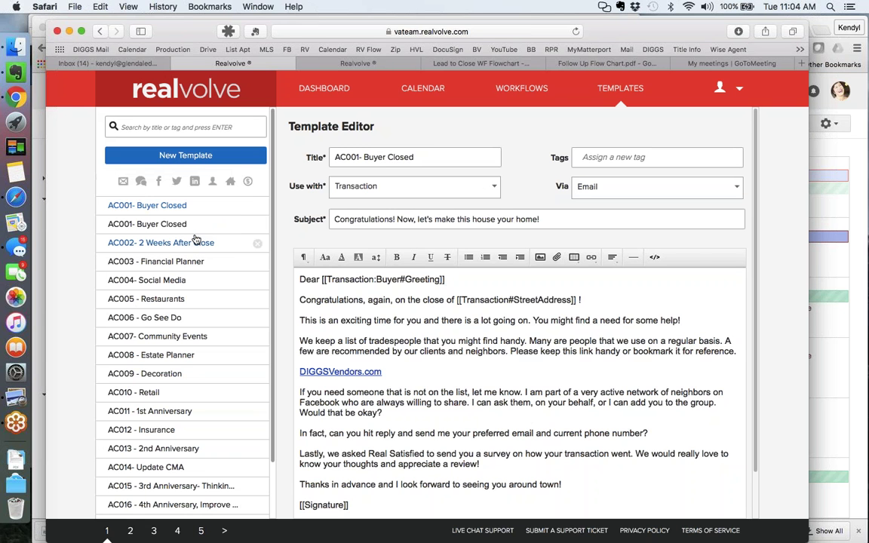
Set the new template's Use with field to Contact and bring up the Via delivery choices
click(410, 189)
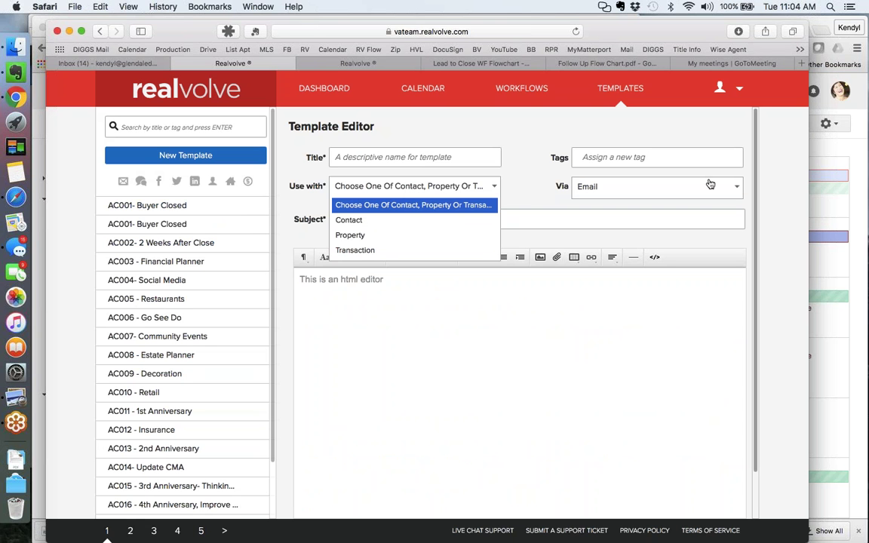
click(520, 197)
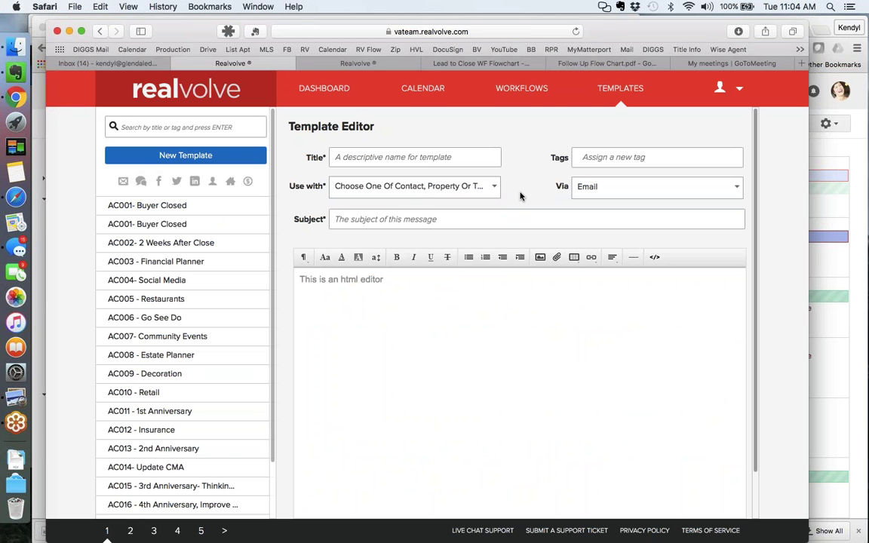
click(426, 188)
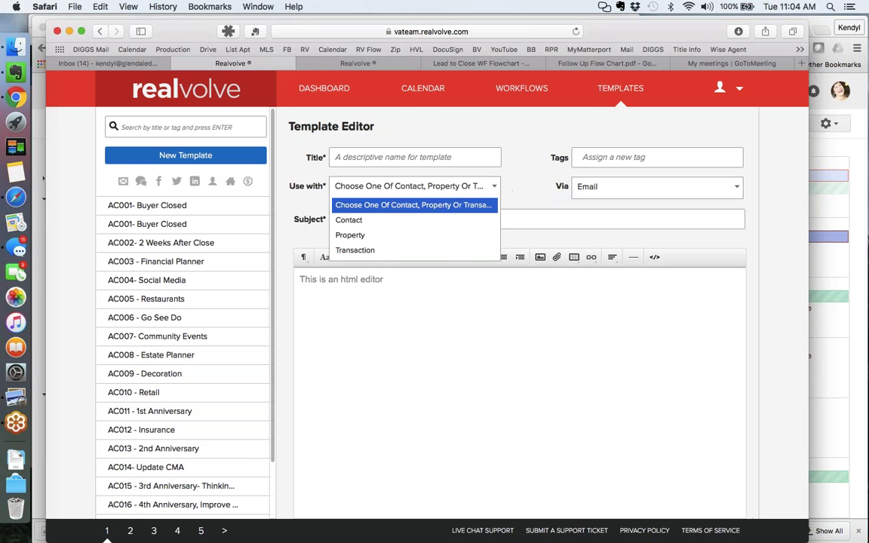
click(346, 221)
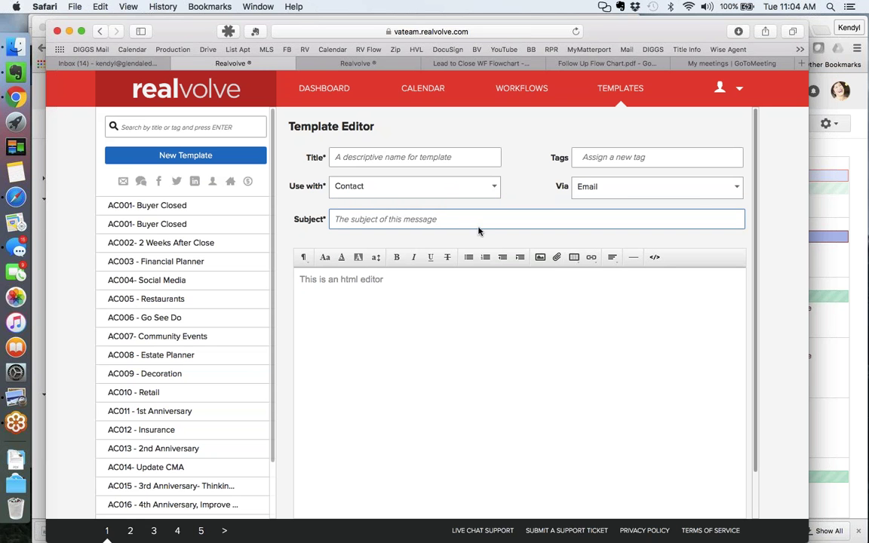
click(622, 194)
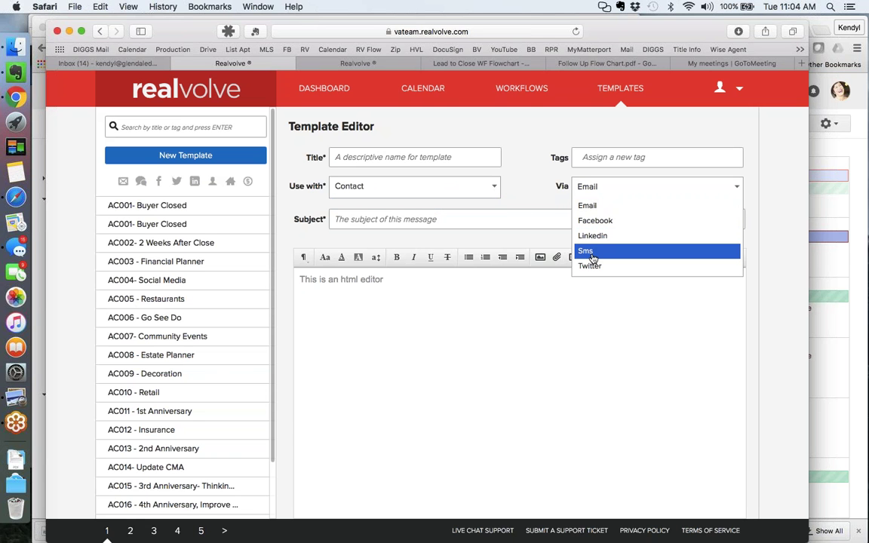
Set the template's Via delivery method to Sms
click(594, 258)
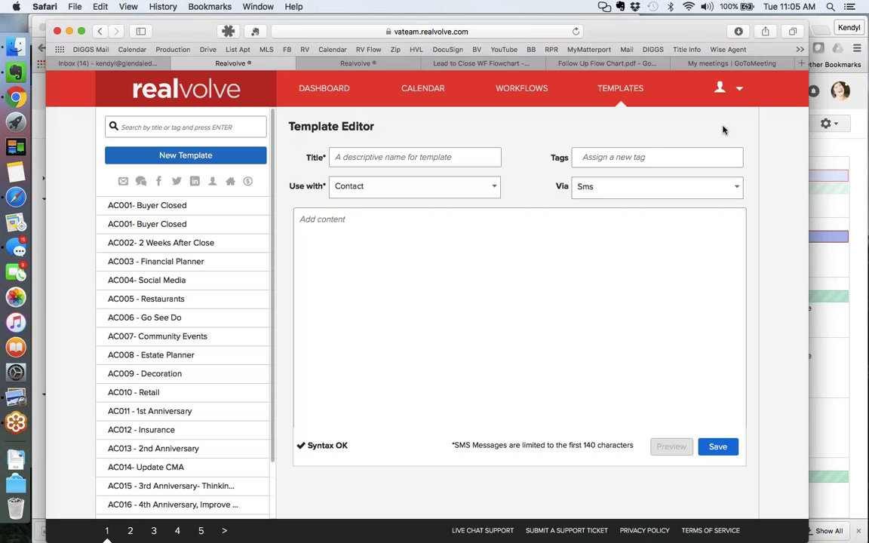
Bring the Google Calendar May 2016 month view in Chrome to the front
click(825, 84)
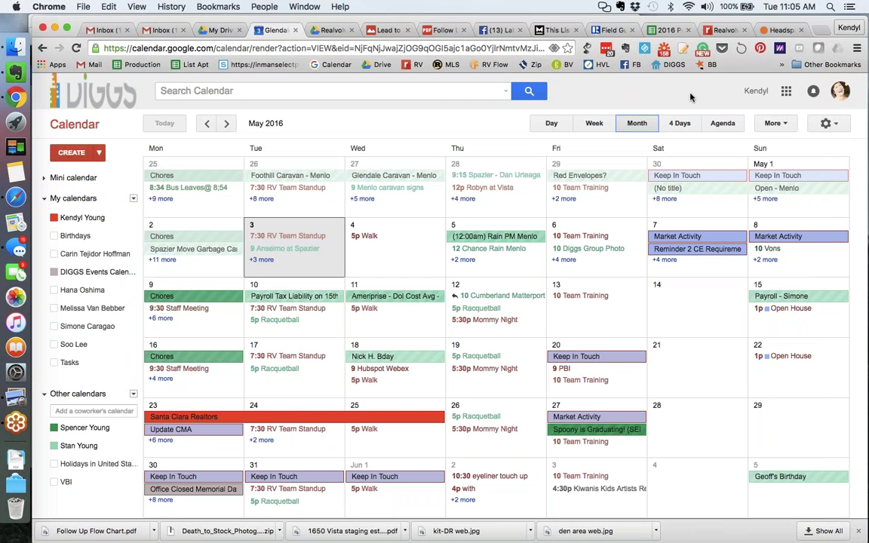